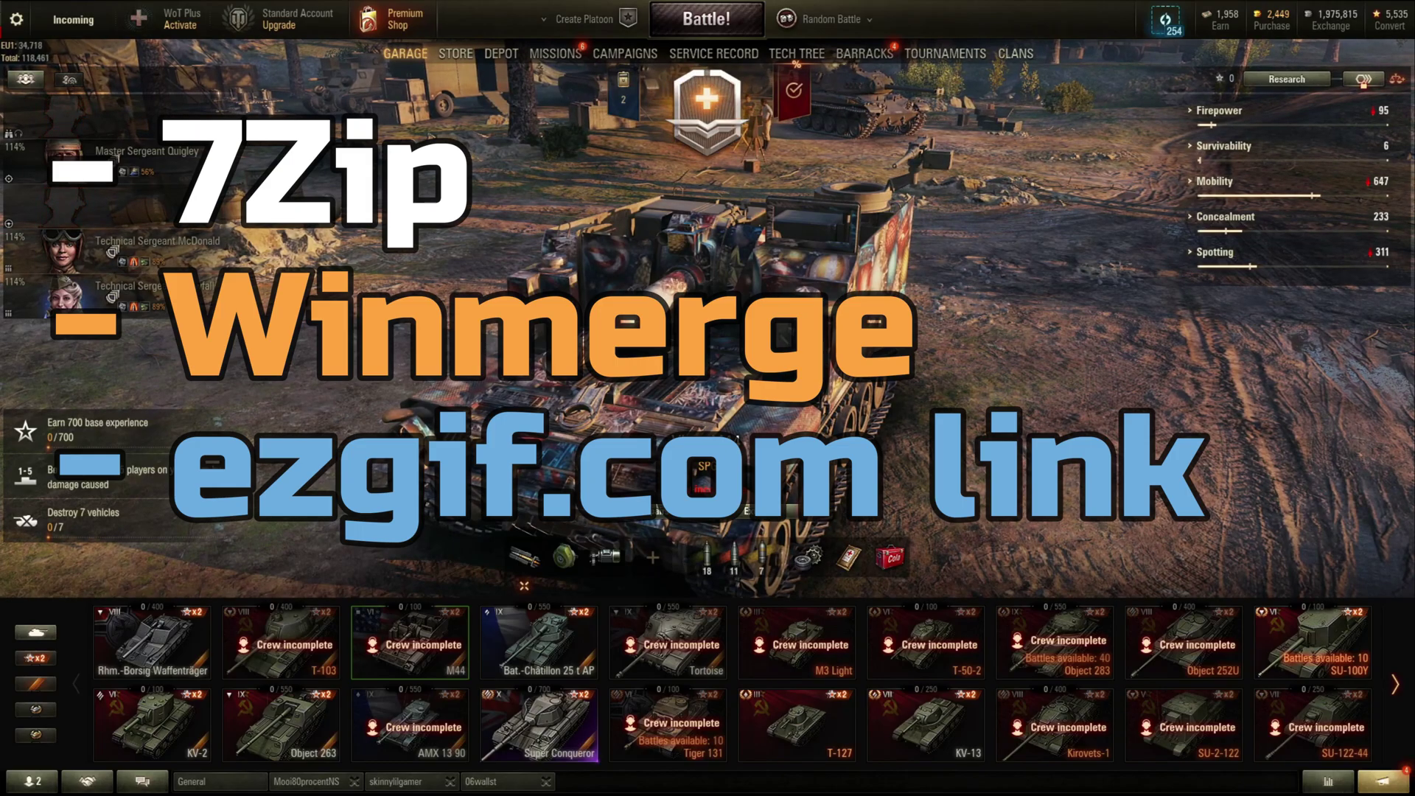
- Switch to 7-Zip and browse to the C:\Games\World_of_Tanks_EU\res\text\lc_messages folder
mouse_move(103, 477)
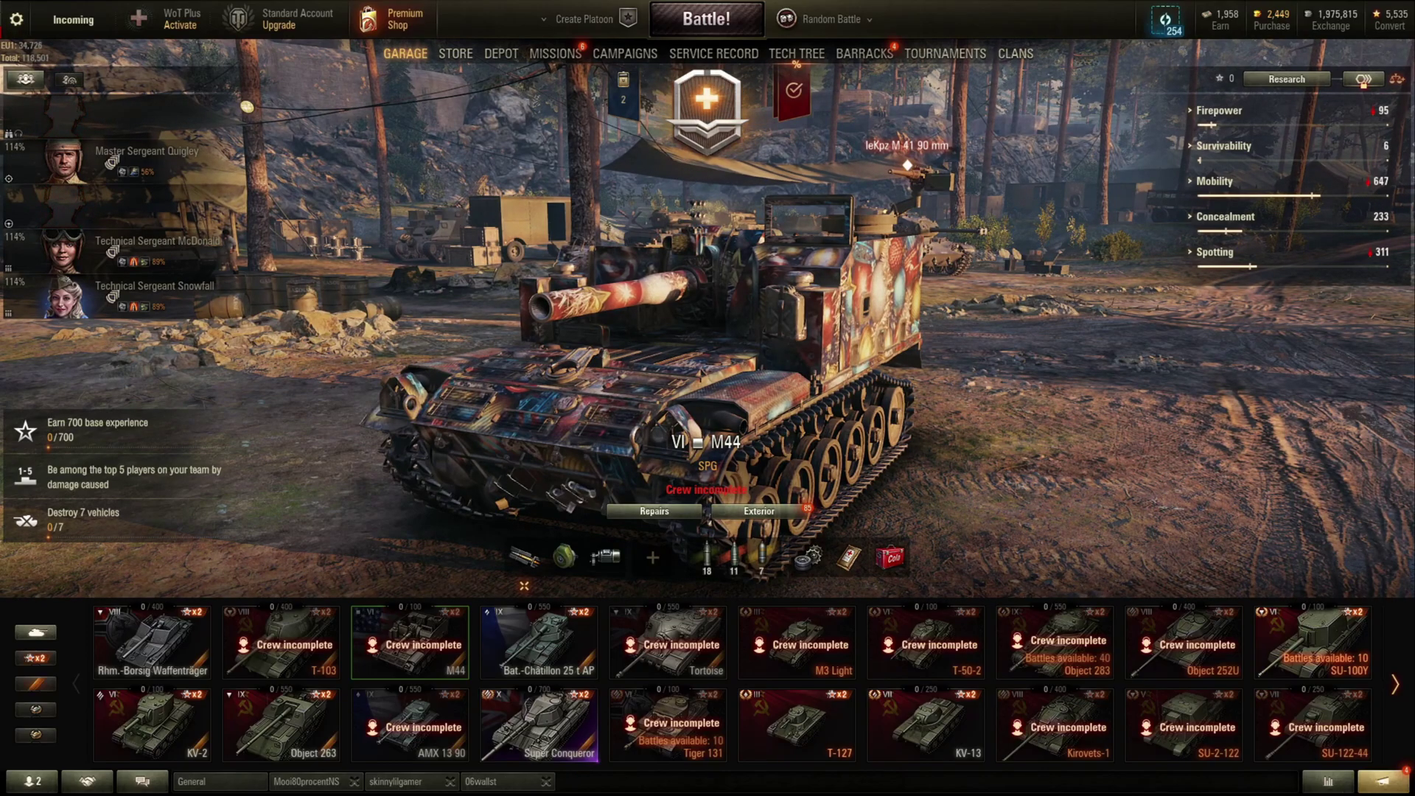
key("alt+Tab")
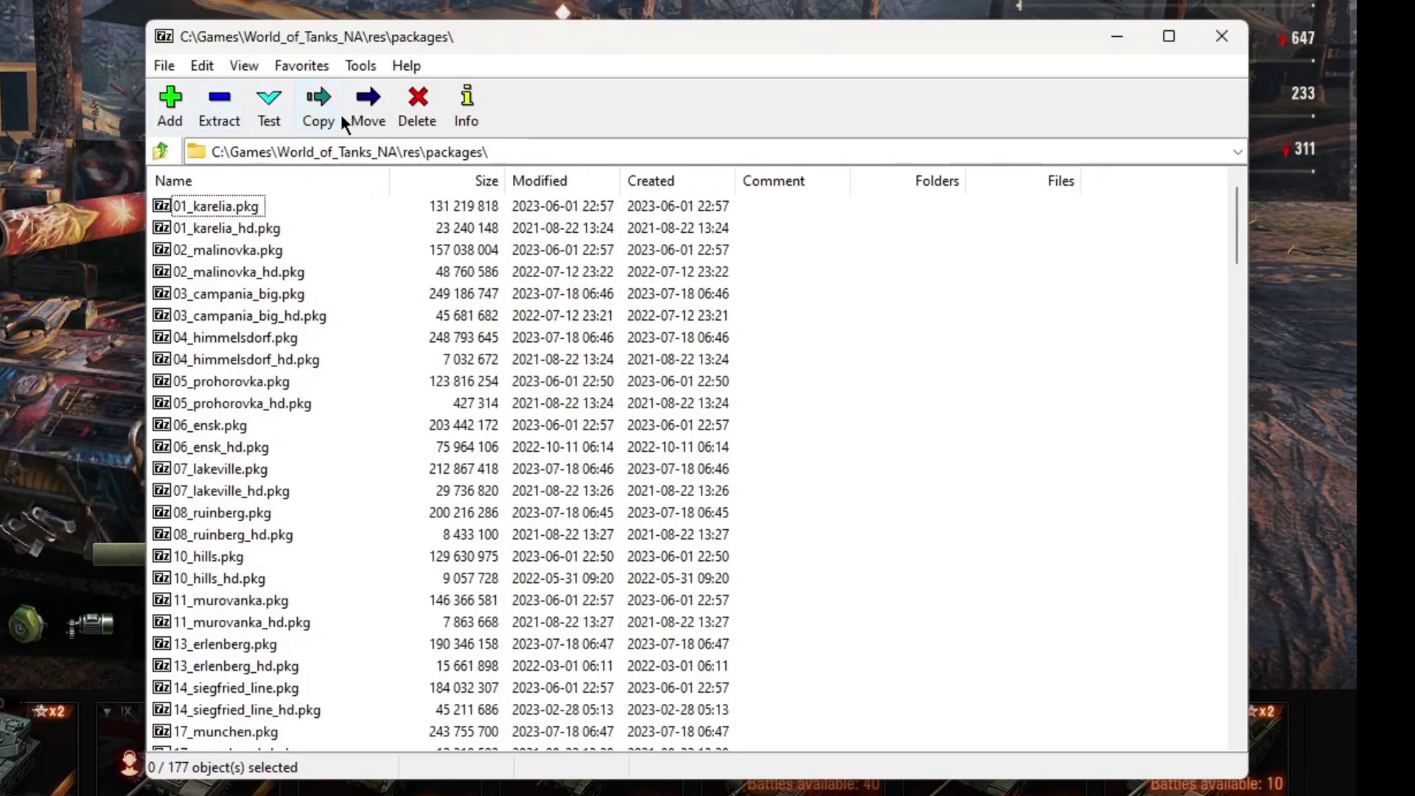
left_click(162, 151)
left_click(160, 148)
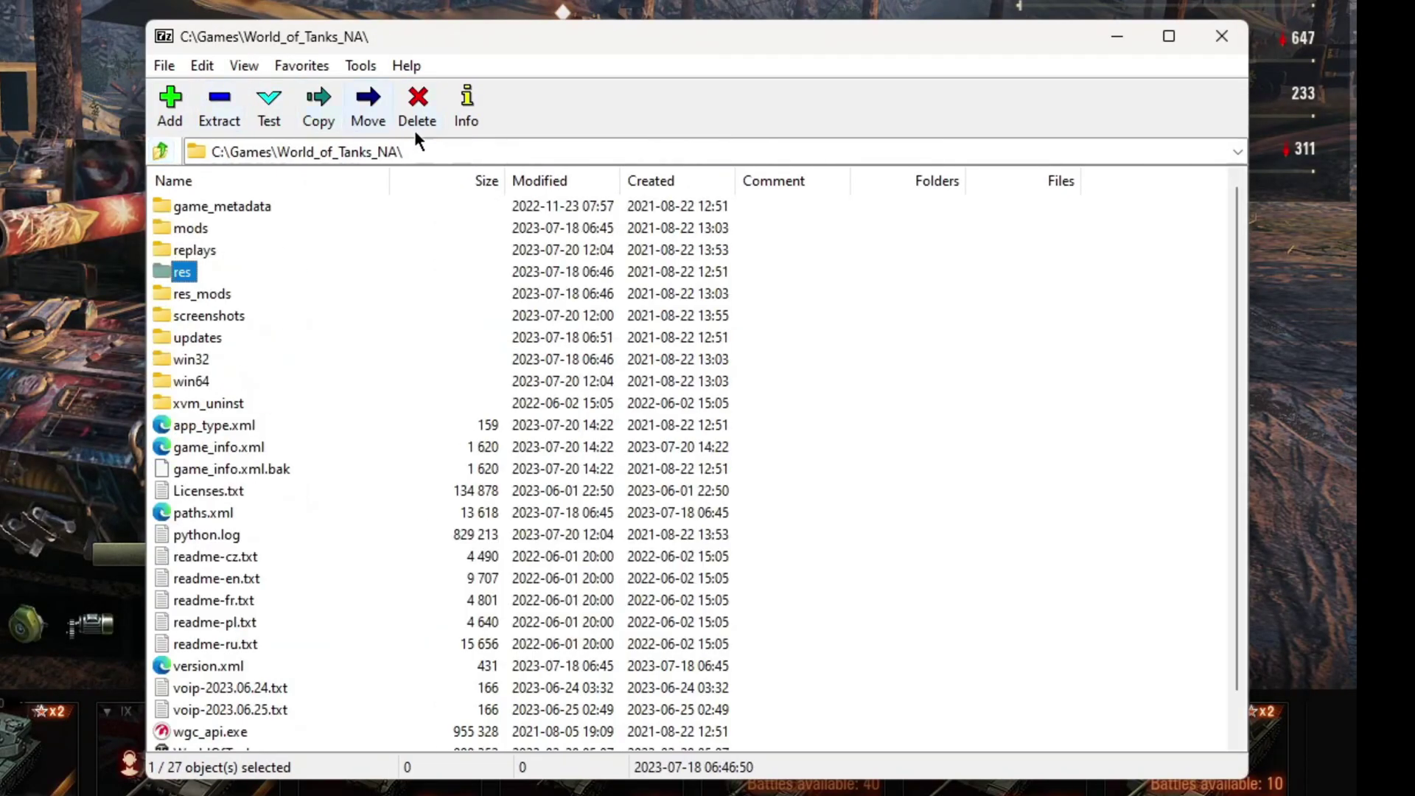
left_click(164, 151)
double_click(241, 229)
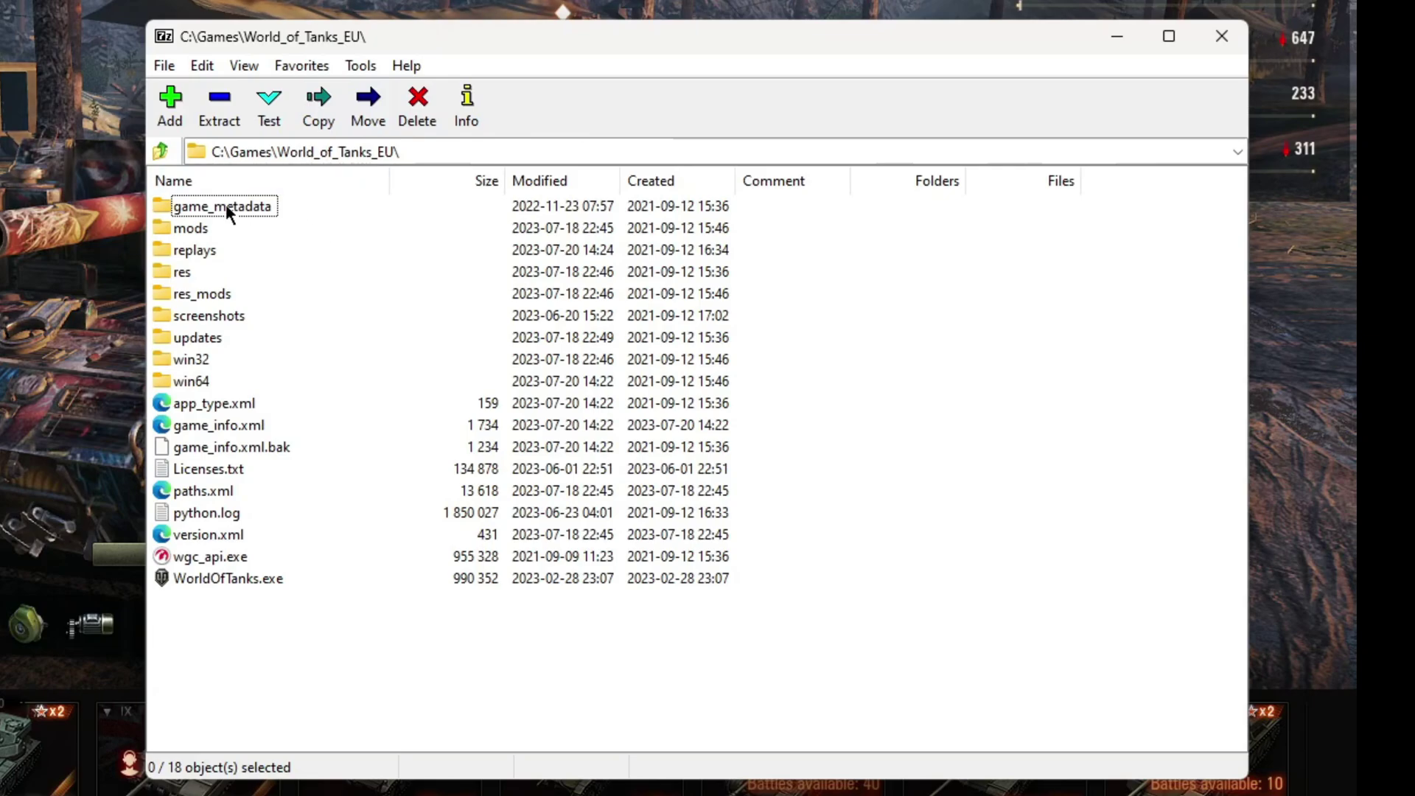
double_click(192, 277)
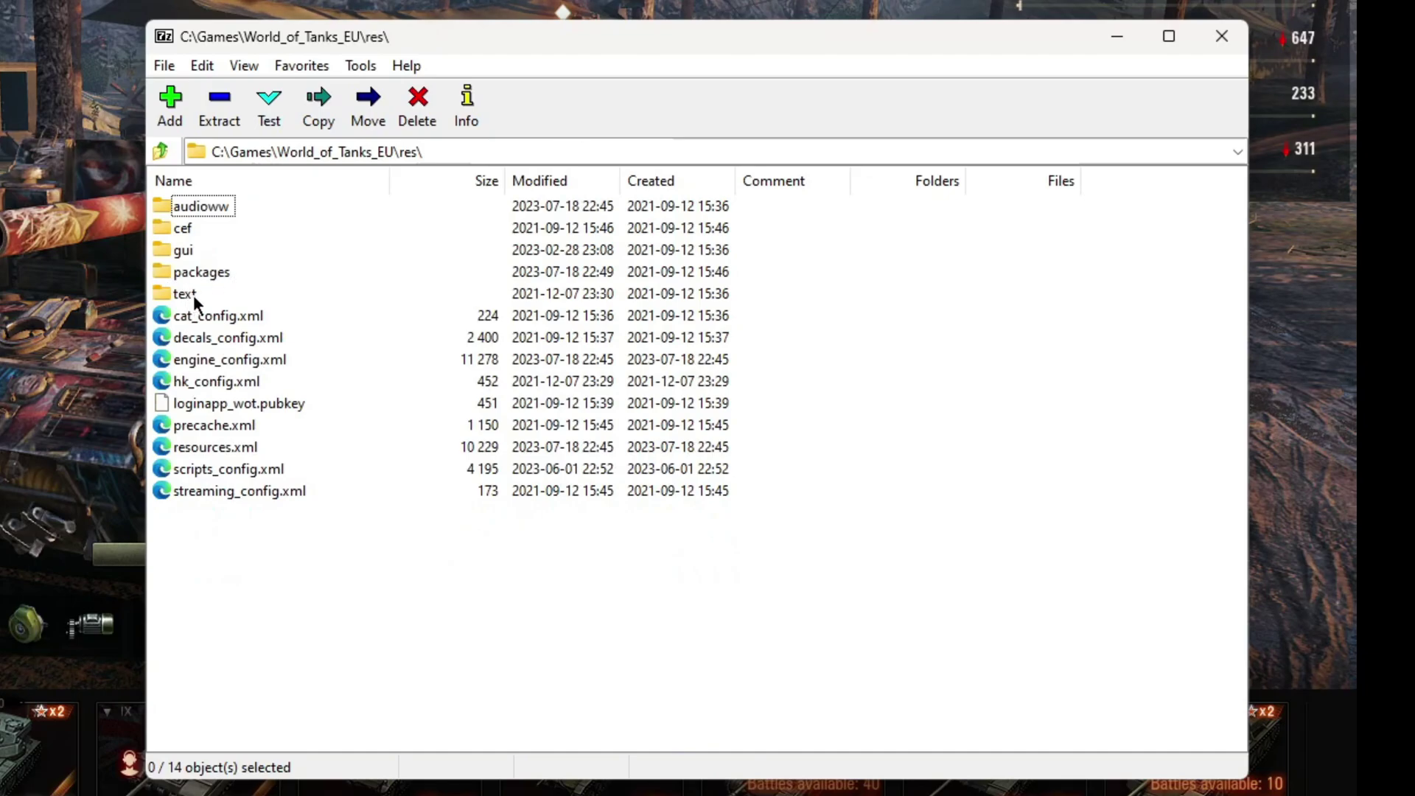
double_click(199, 294)
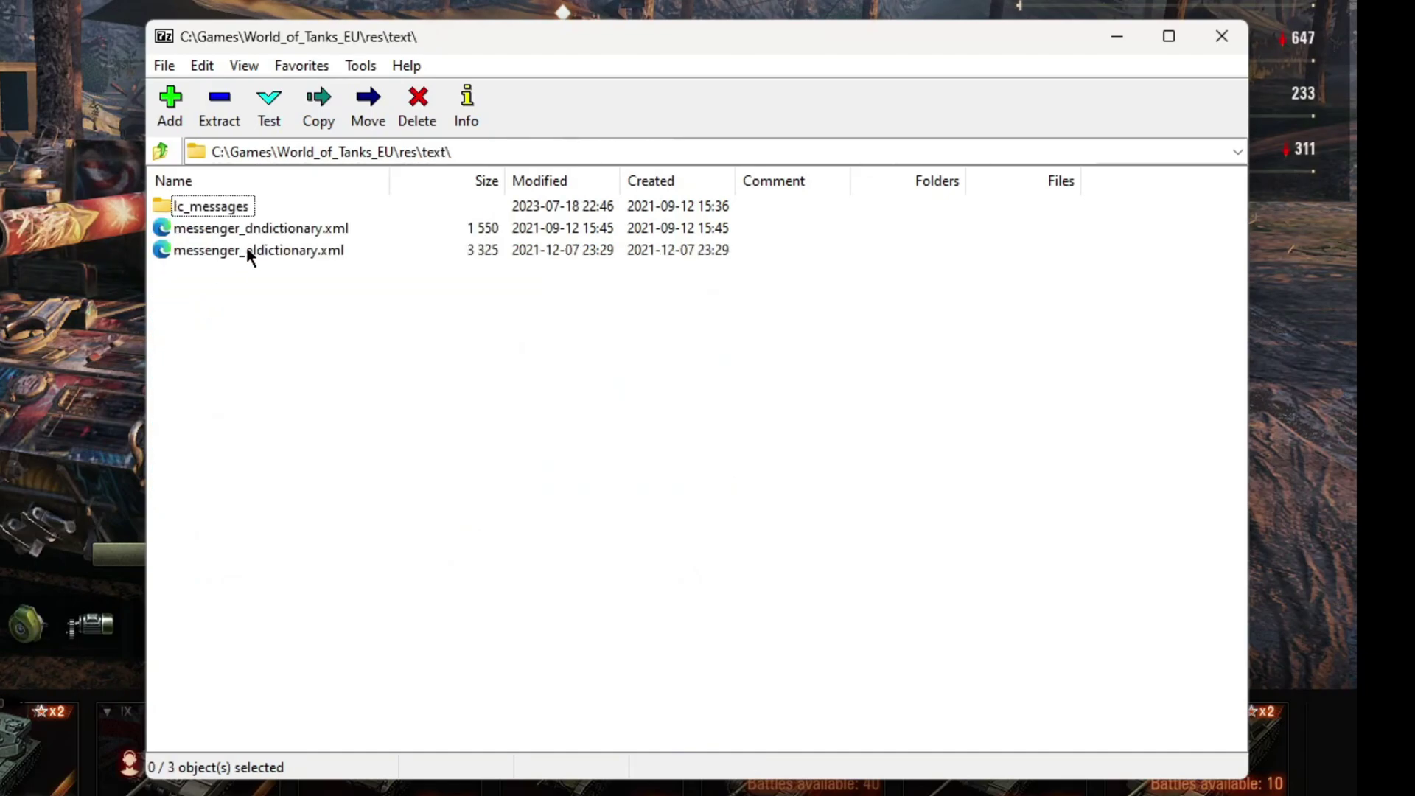
double_click(232, 209)
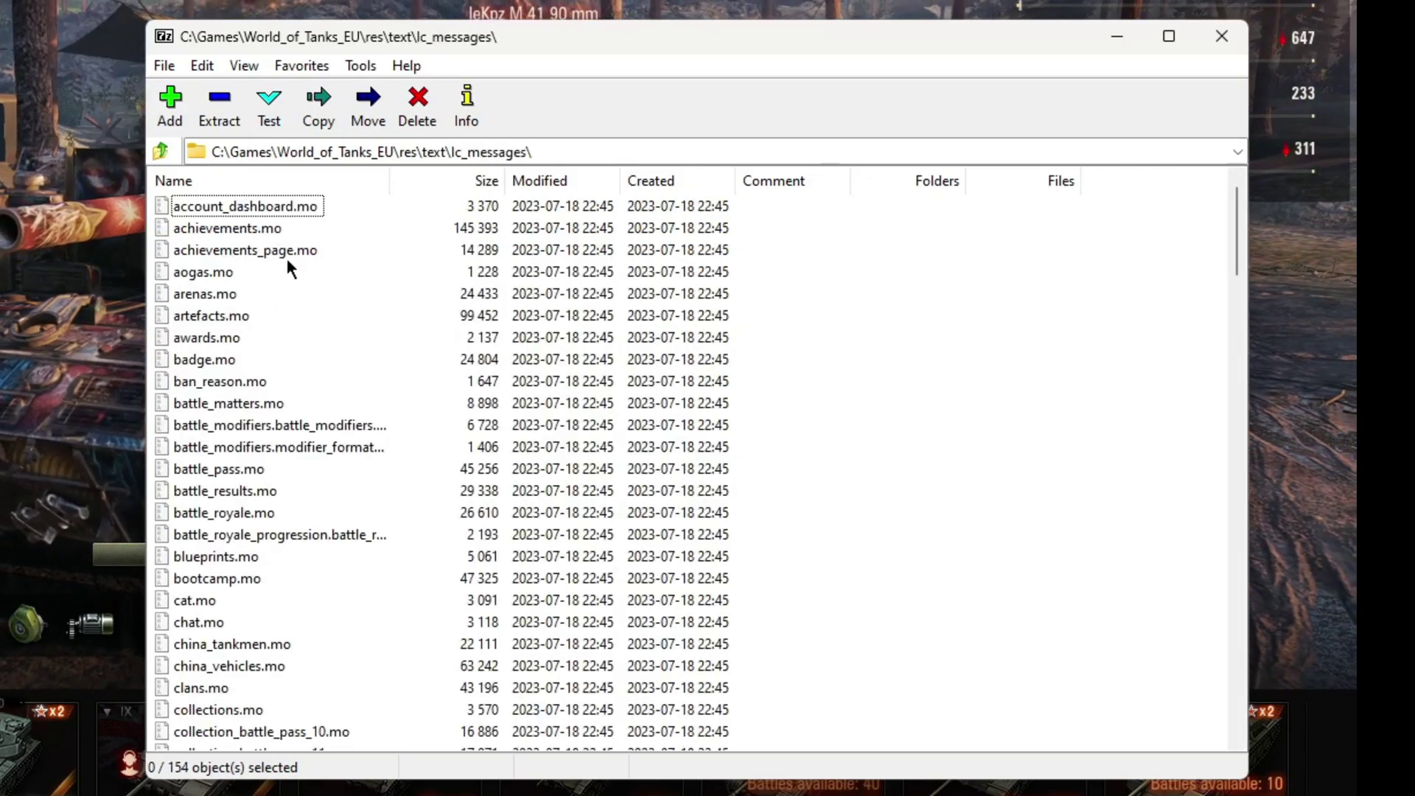
- Look through the lc_messages files for the nation-specific tankmen and vehicles files and select usa_tankmen.mo
left_click_drag(1238, 208, 1209, 174)
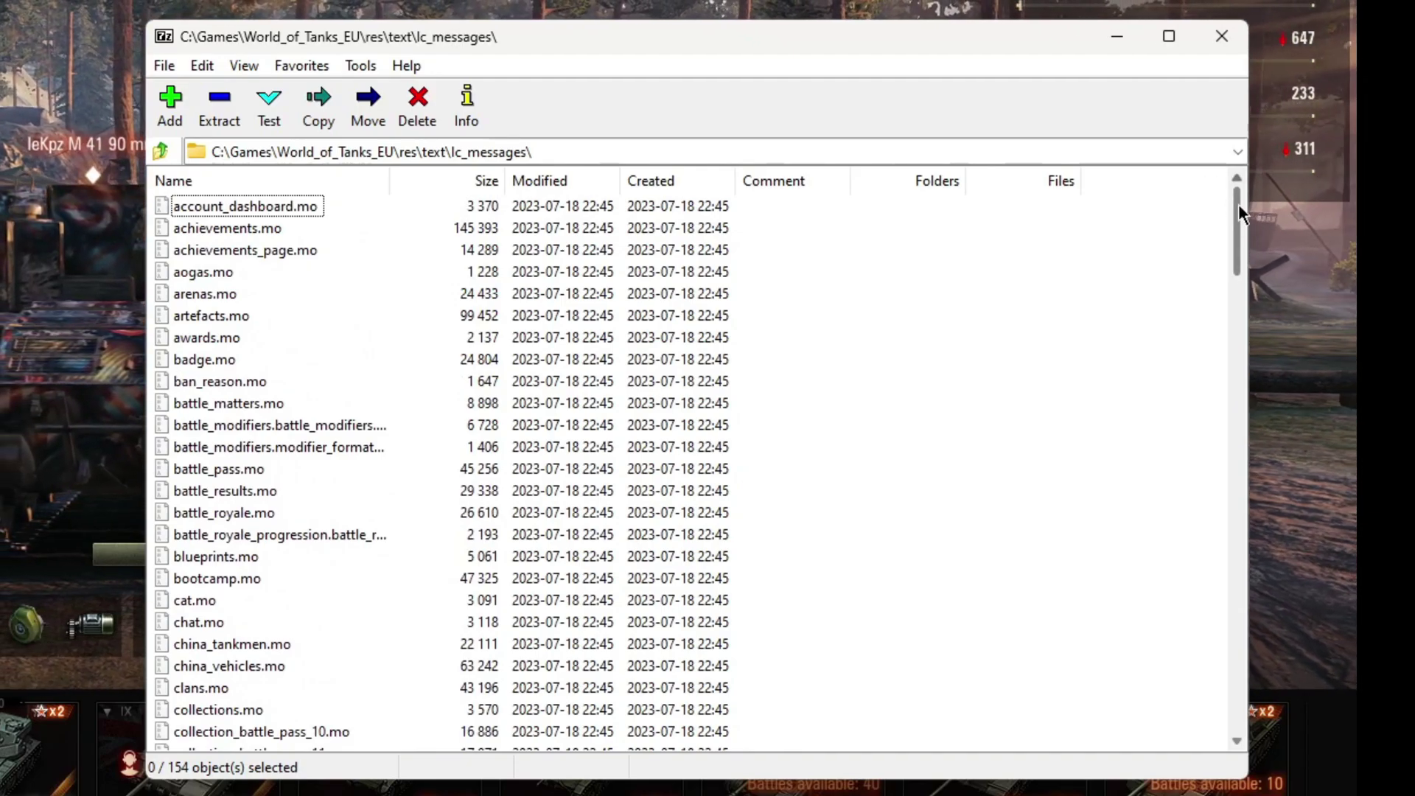
left_click_drag(1239, 206, 1201, 610)
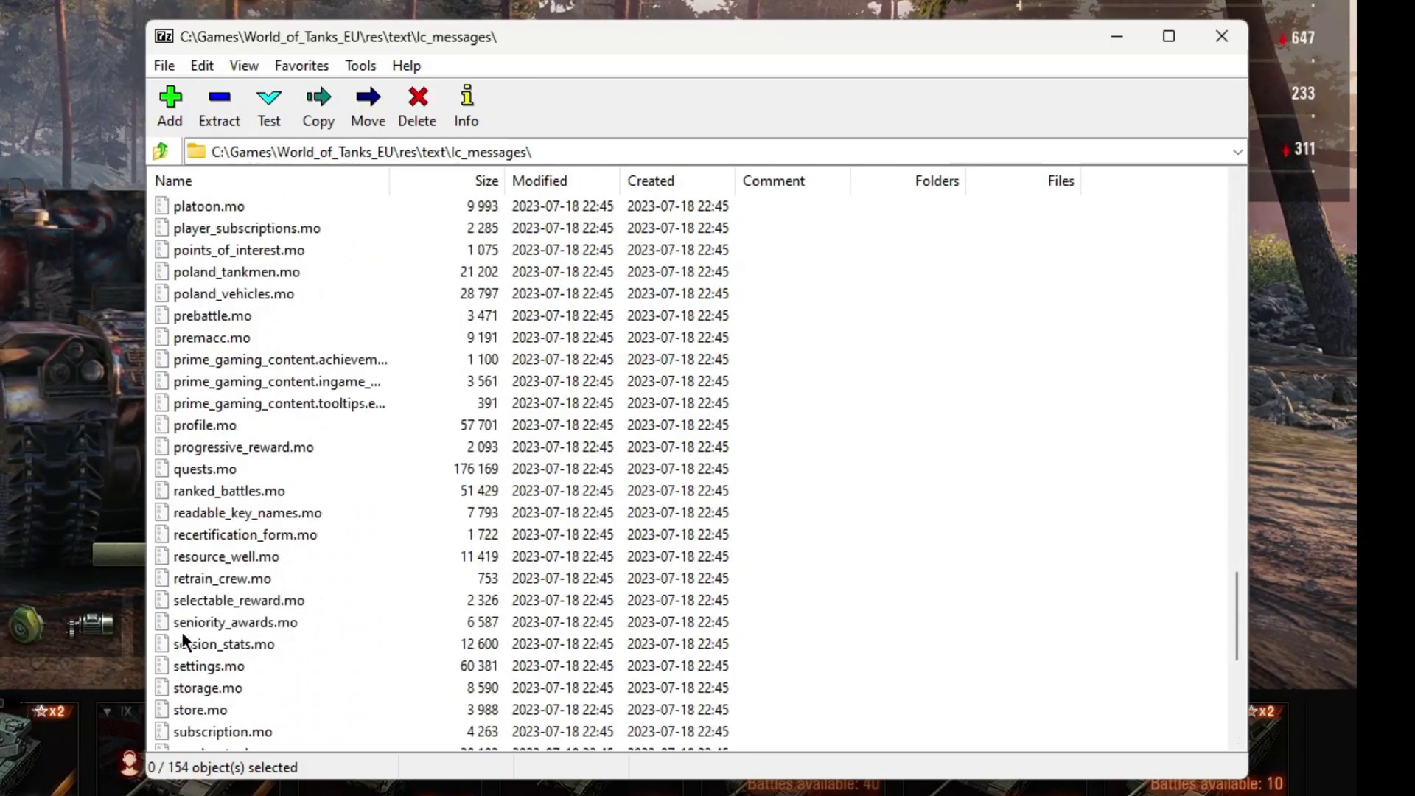
left_click(206, 731)
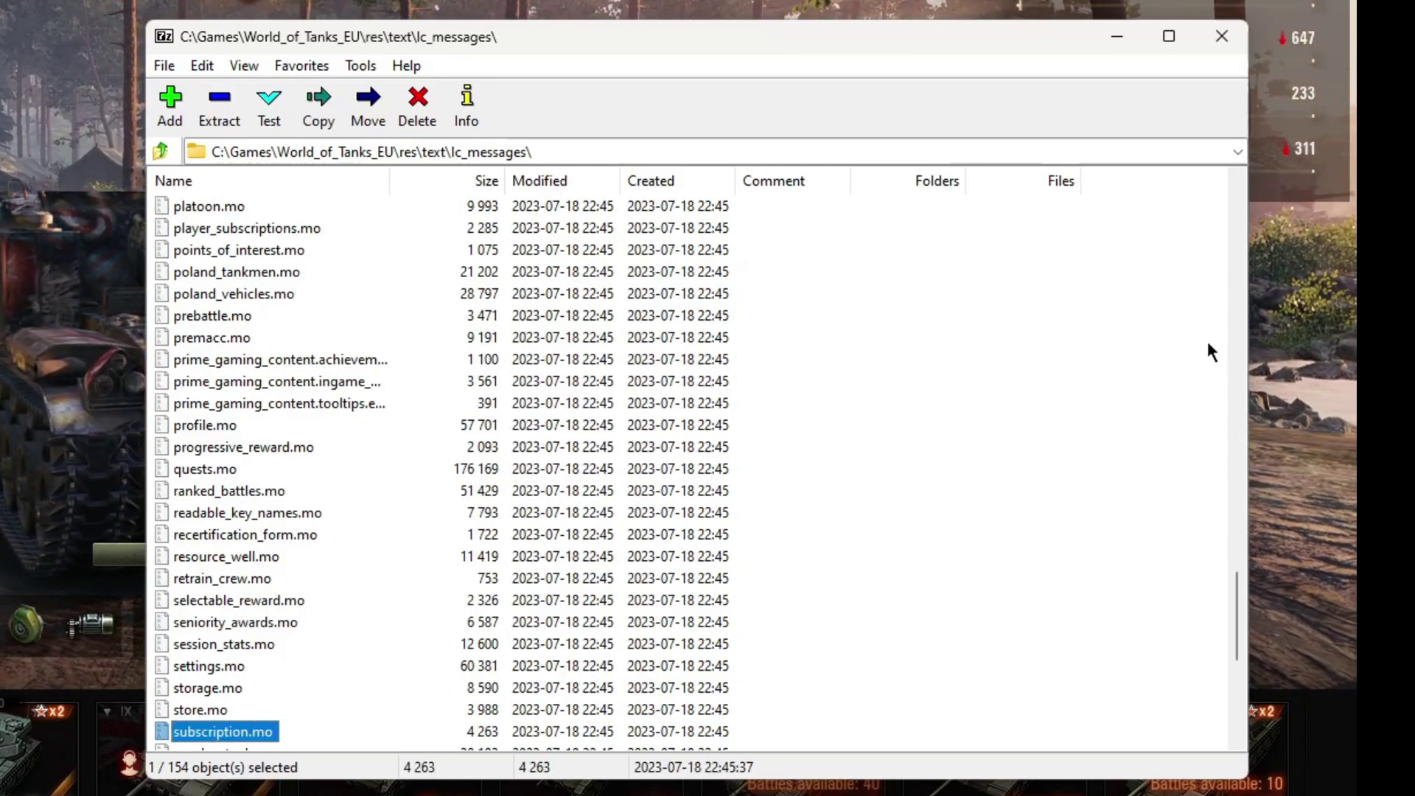
scroll(1236, 622, "down", 3)
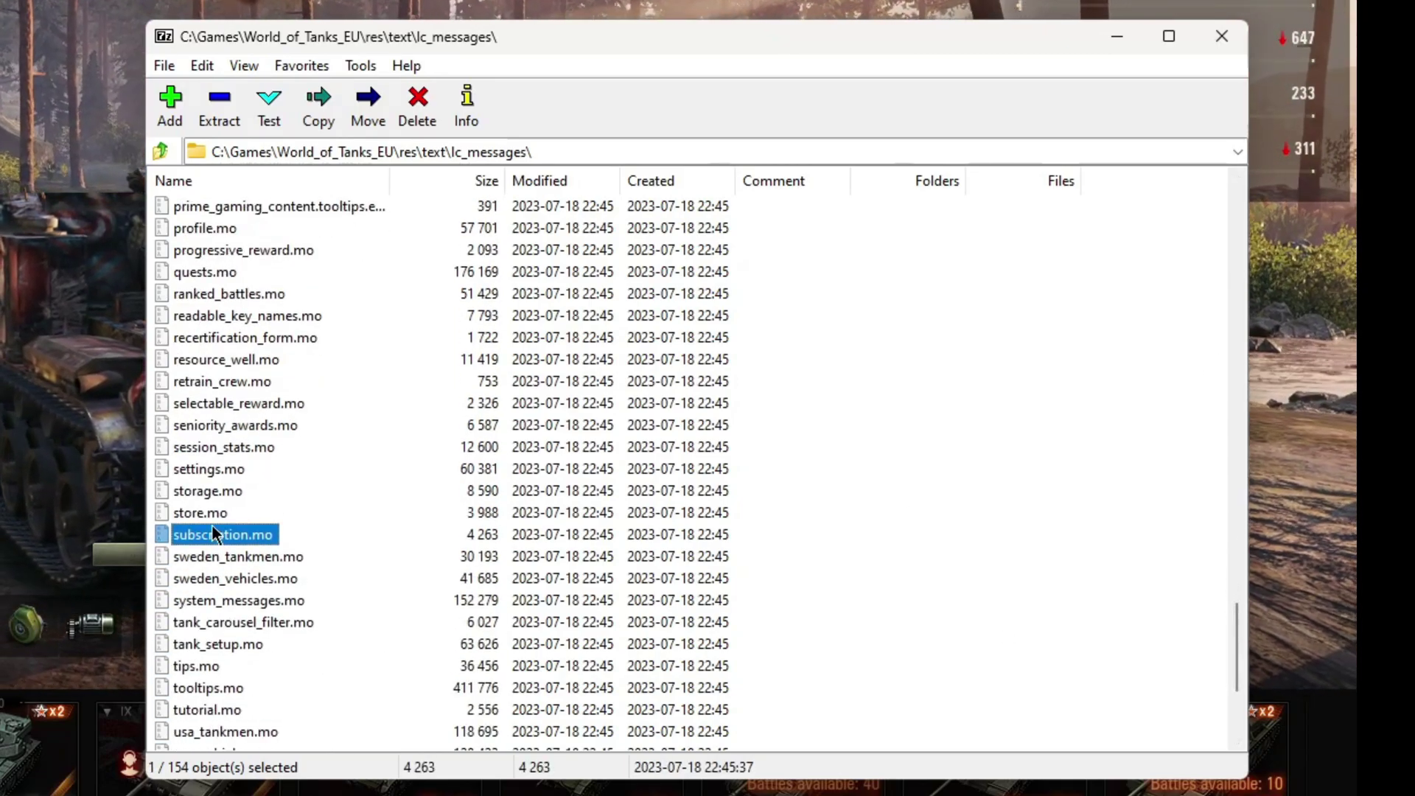
left_click(233, 577)
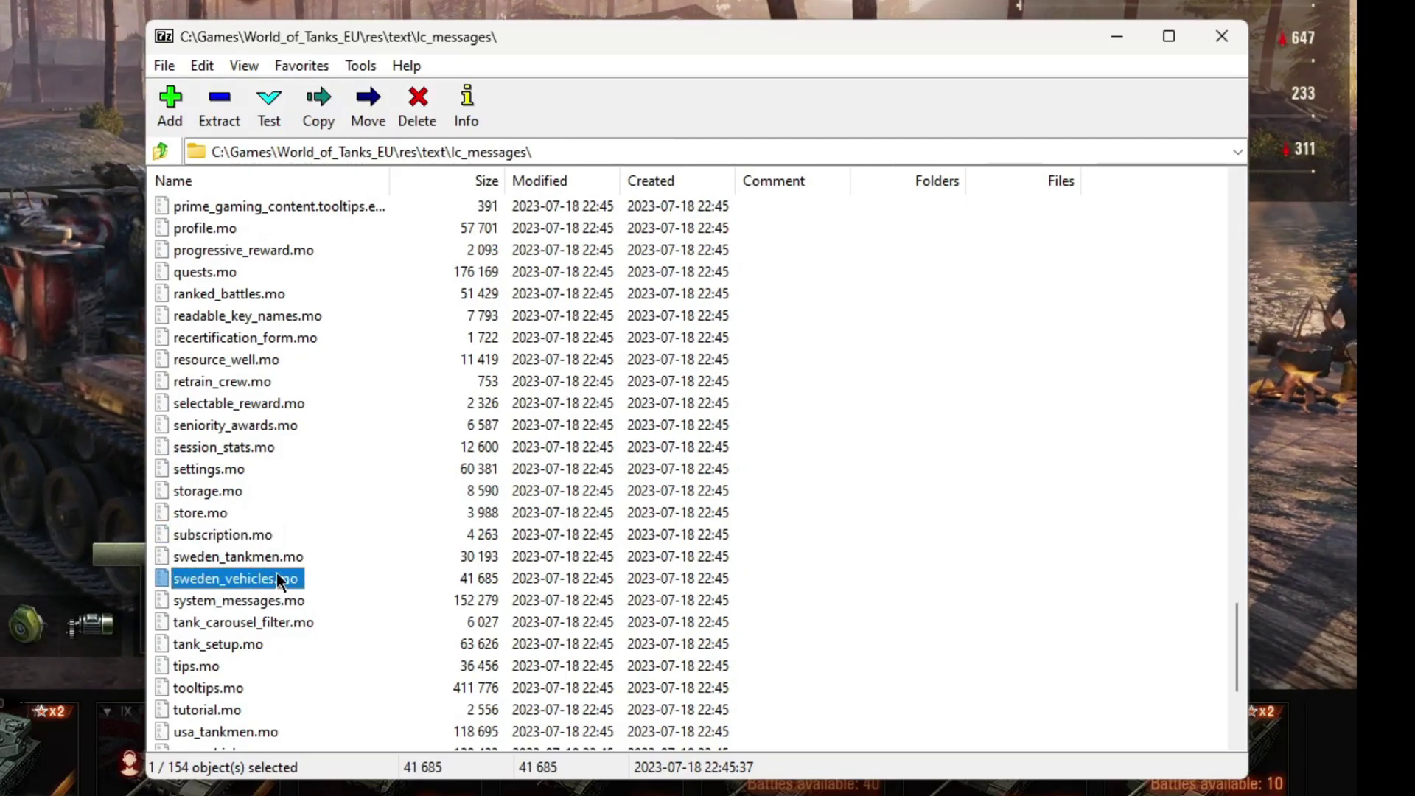
left_click(301, 557)
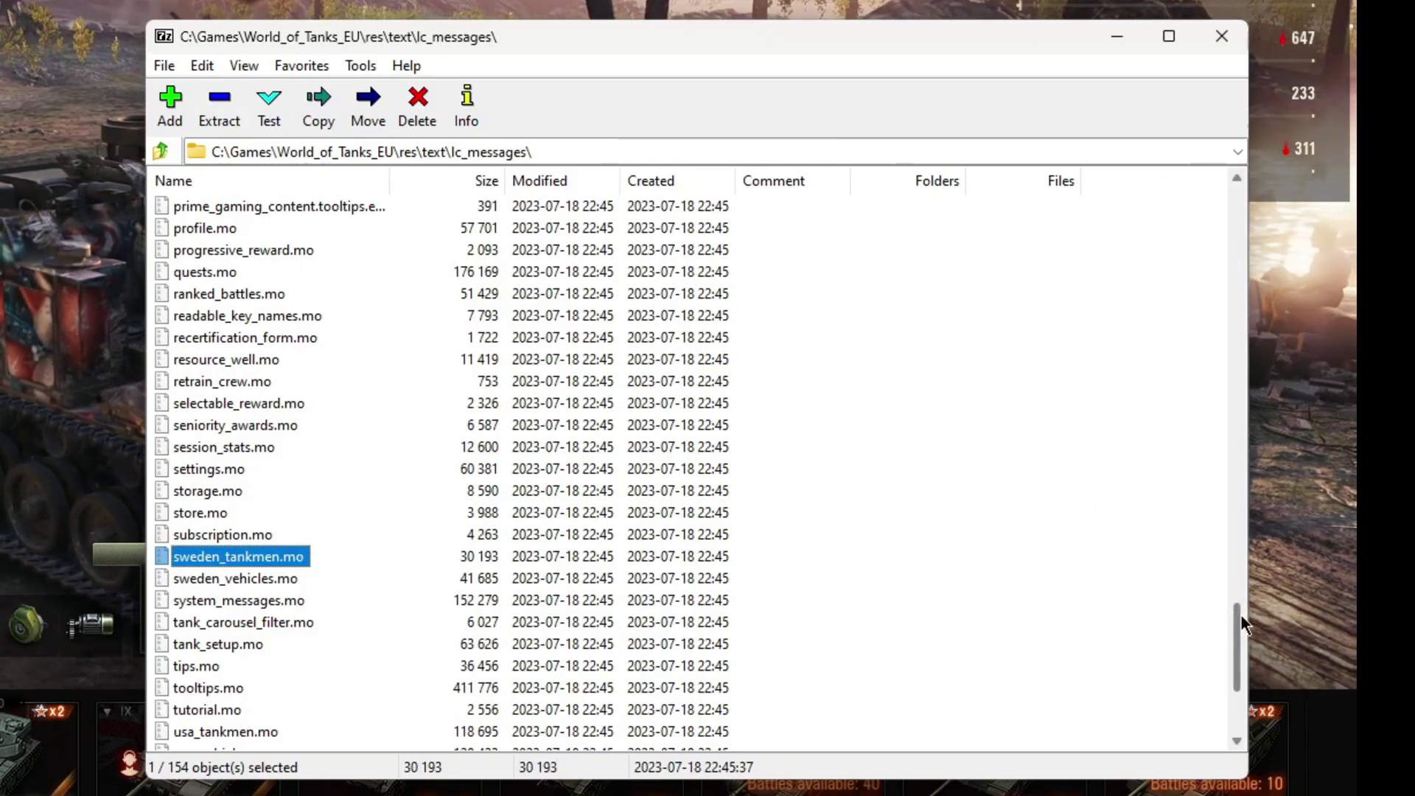
scroll(773, 553, "down", 4)
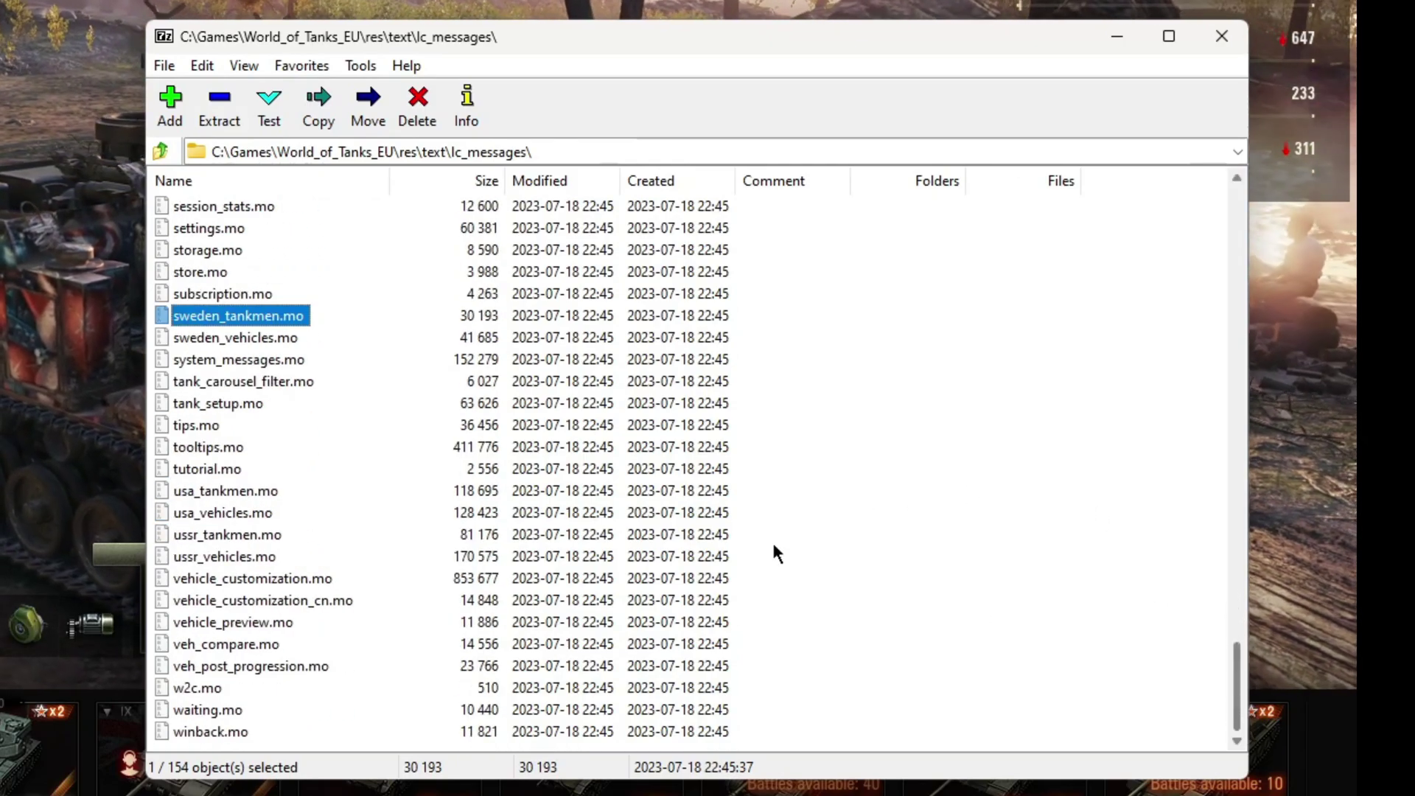
left_click(255, 492)
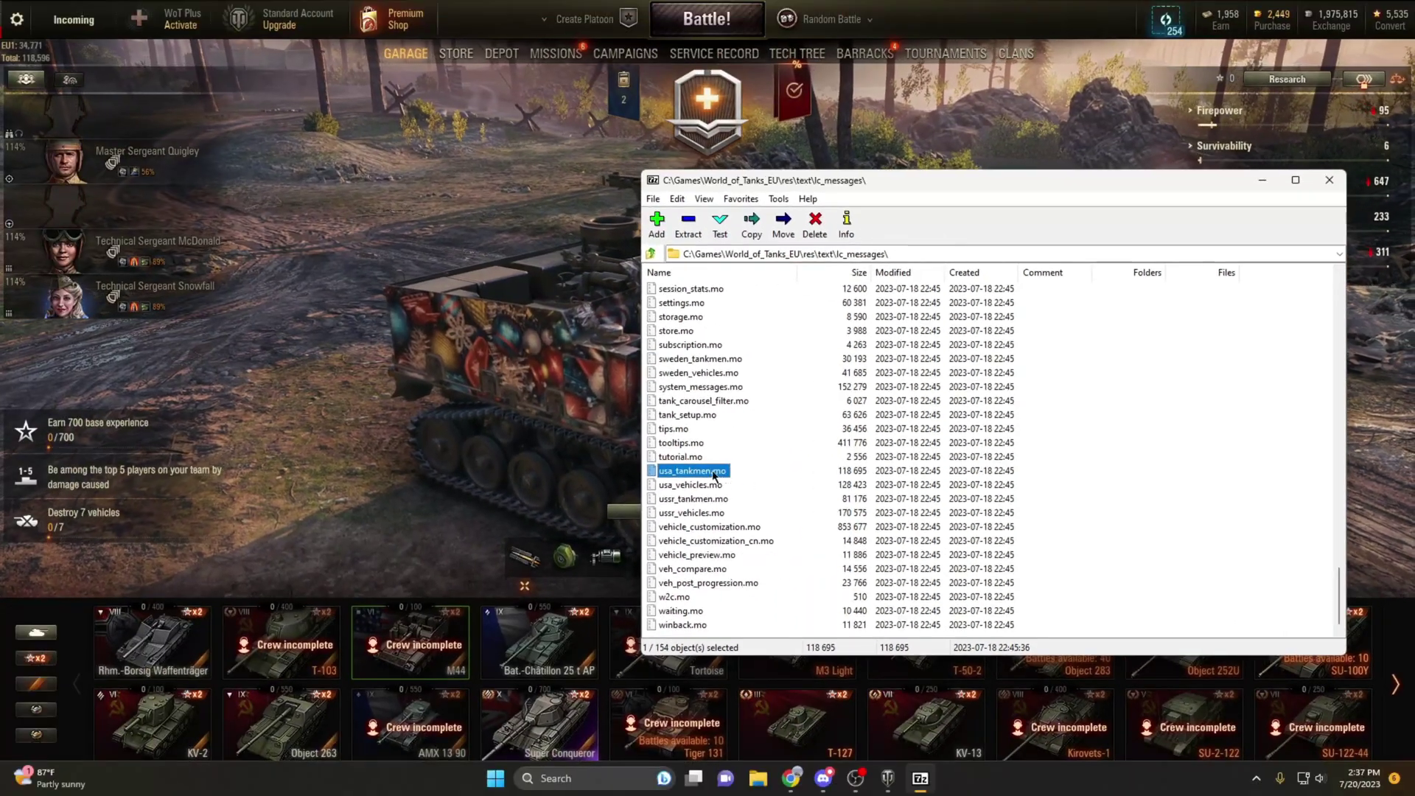
- Switch to World of Tanks and examine the first and last name lists in the M44 gunner's personal file, then close it
left_click(148, 116)
left_click(147, 116)
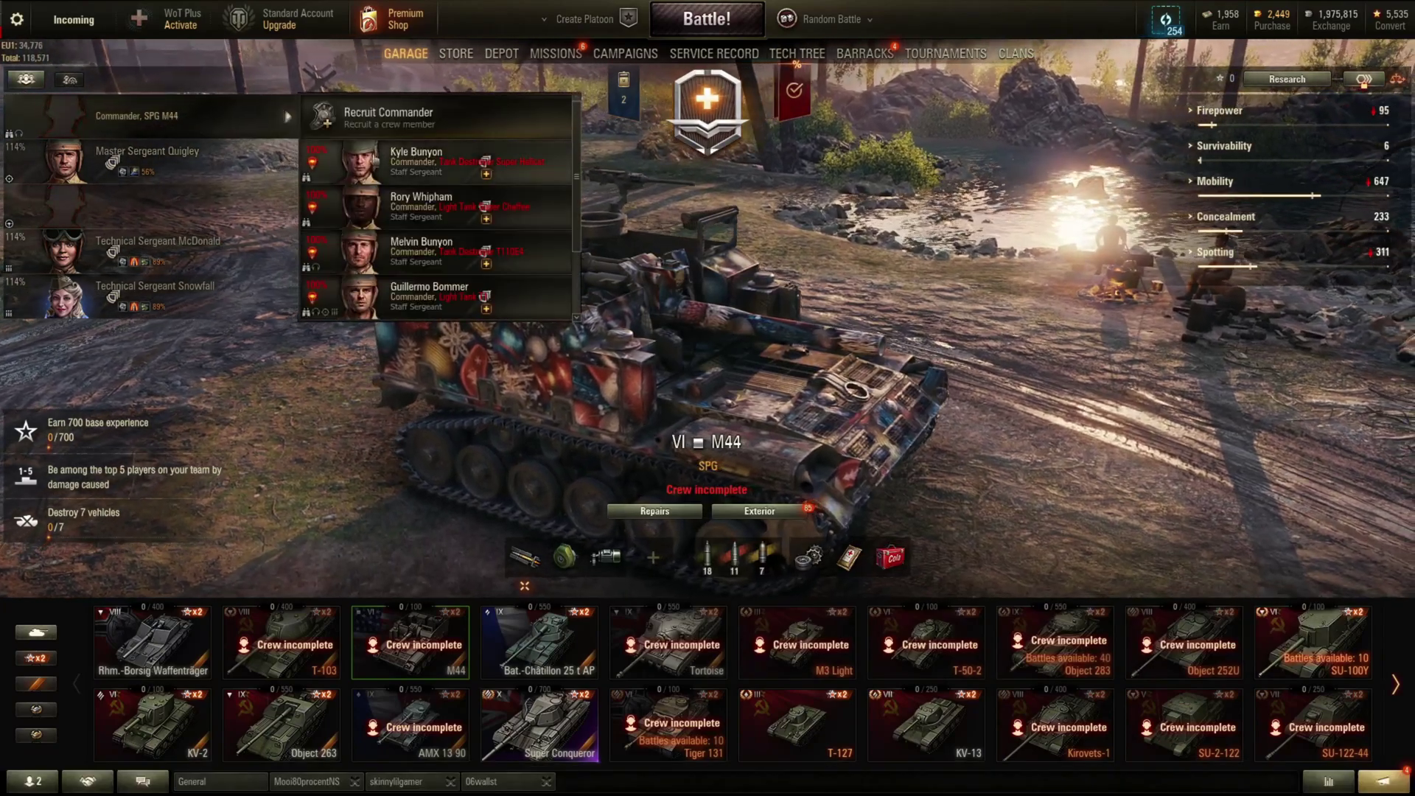
right_click(147, 155)
left_click(184, 179)
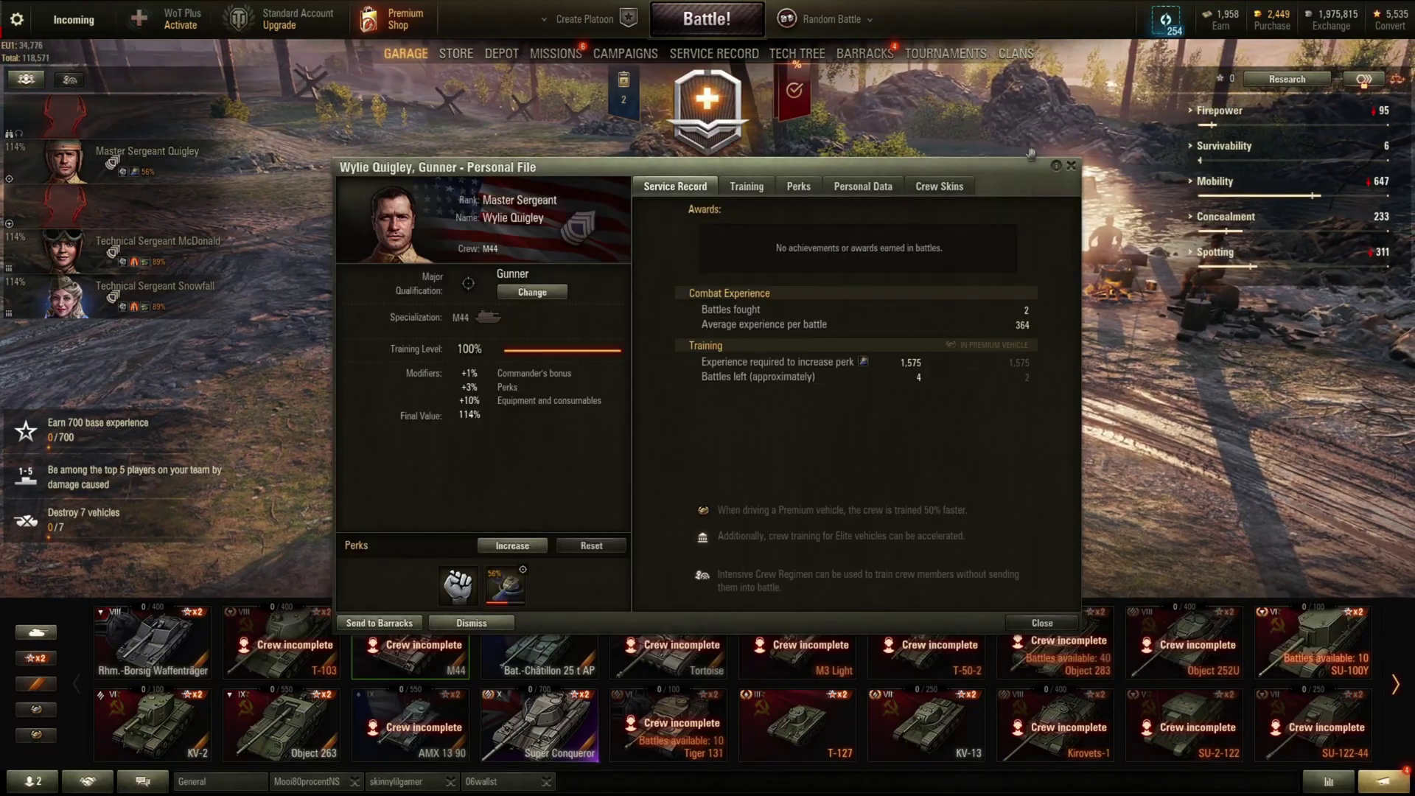
left_click(863, 186)
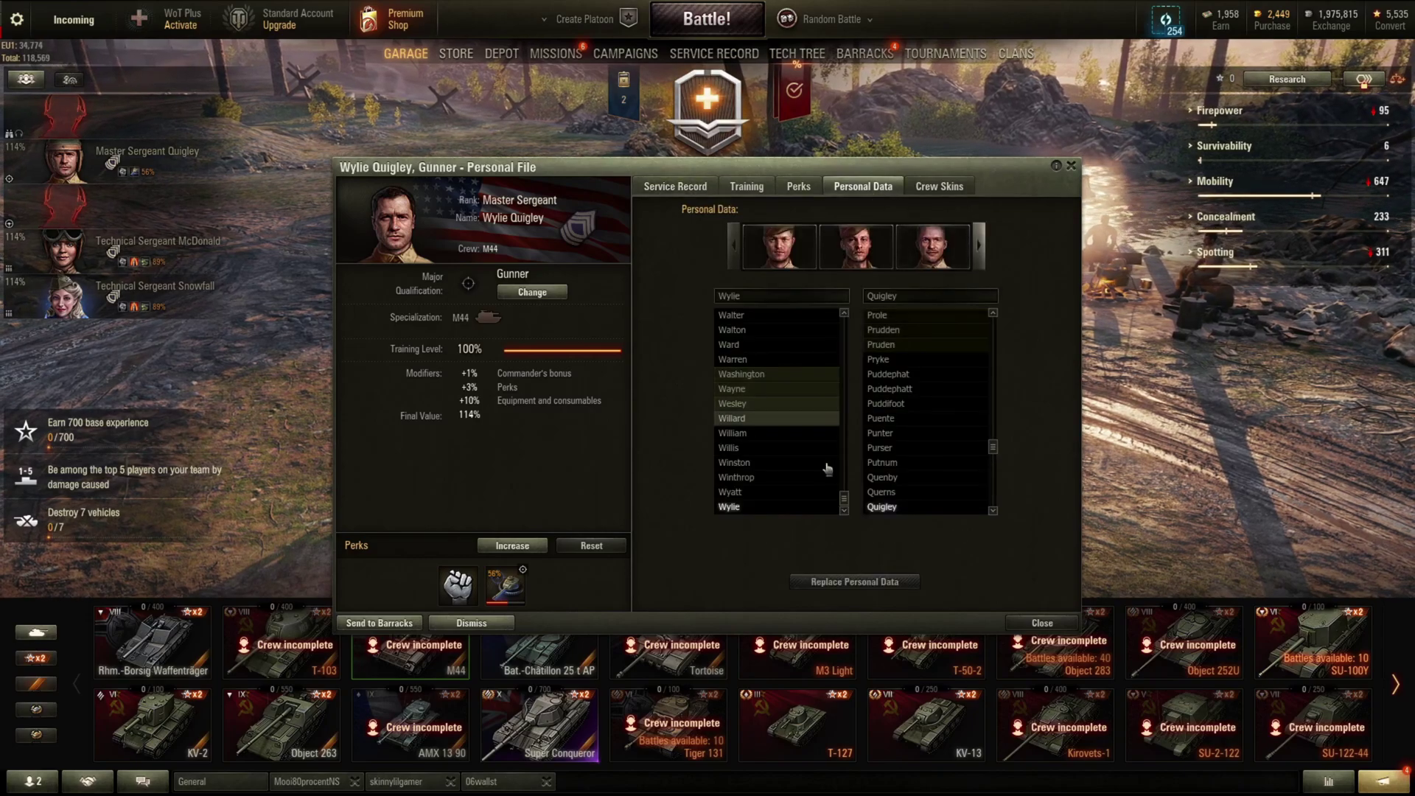
scroll(827, 451, "up", 15)
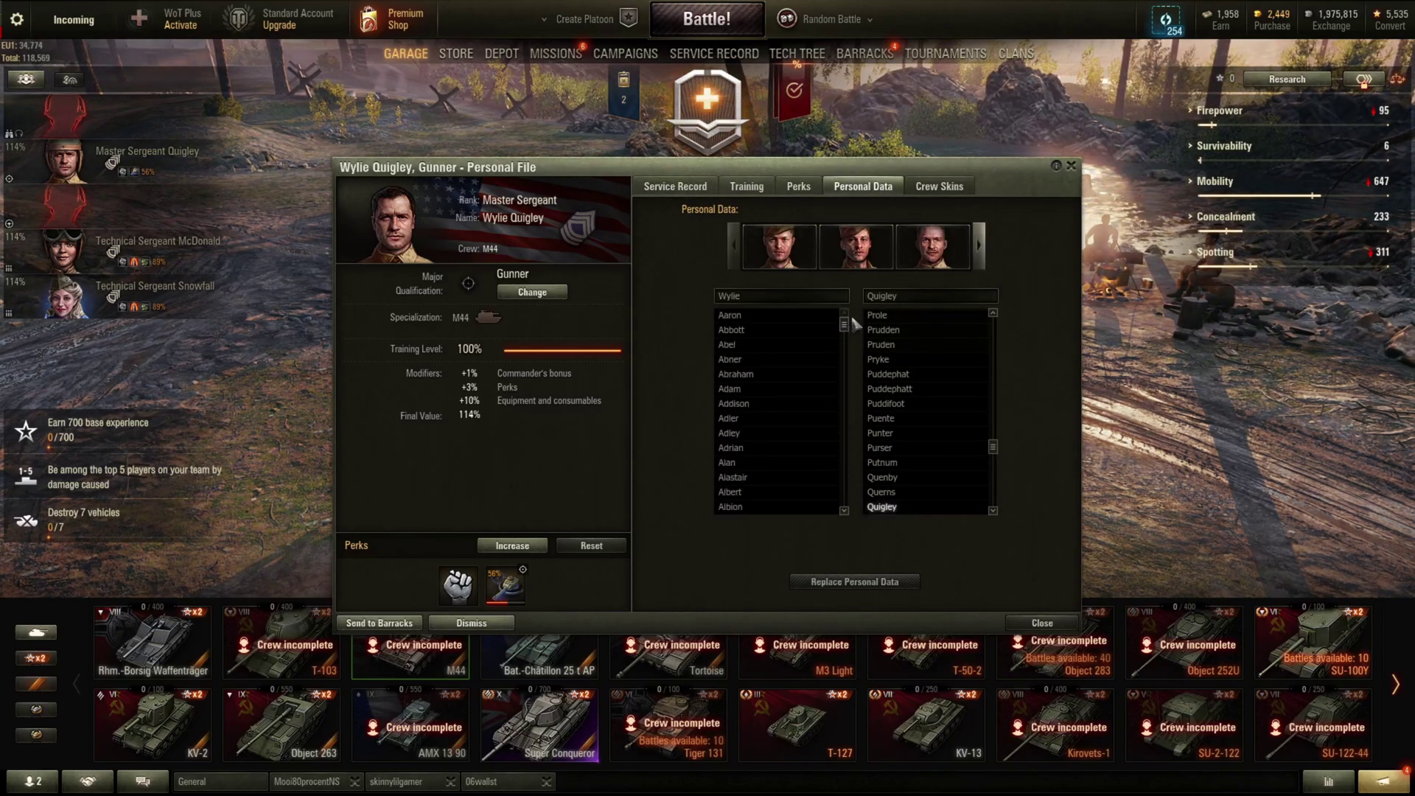
scroll(928, 413, "up", 15)
mouse_move(991, 315)
left_mouse_down()
mouse_move(992, 503)
mouse_move(992, 320)
left_mouse_up()
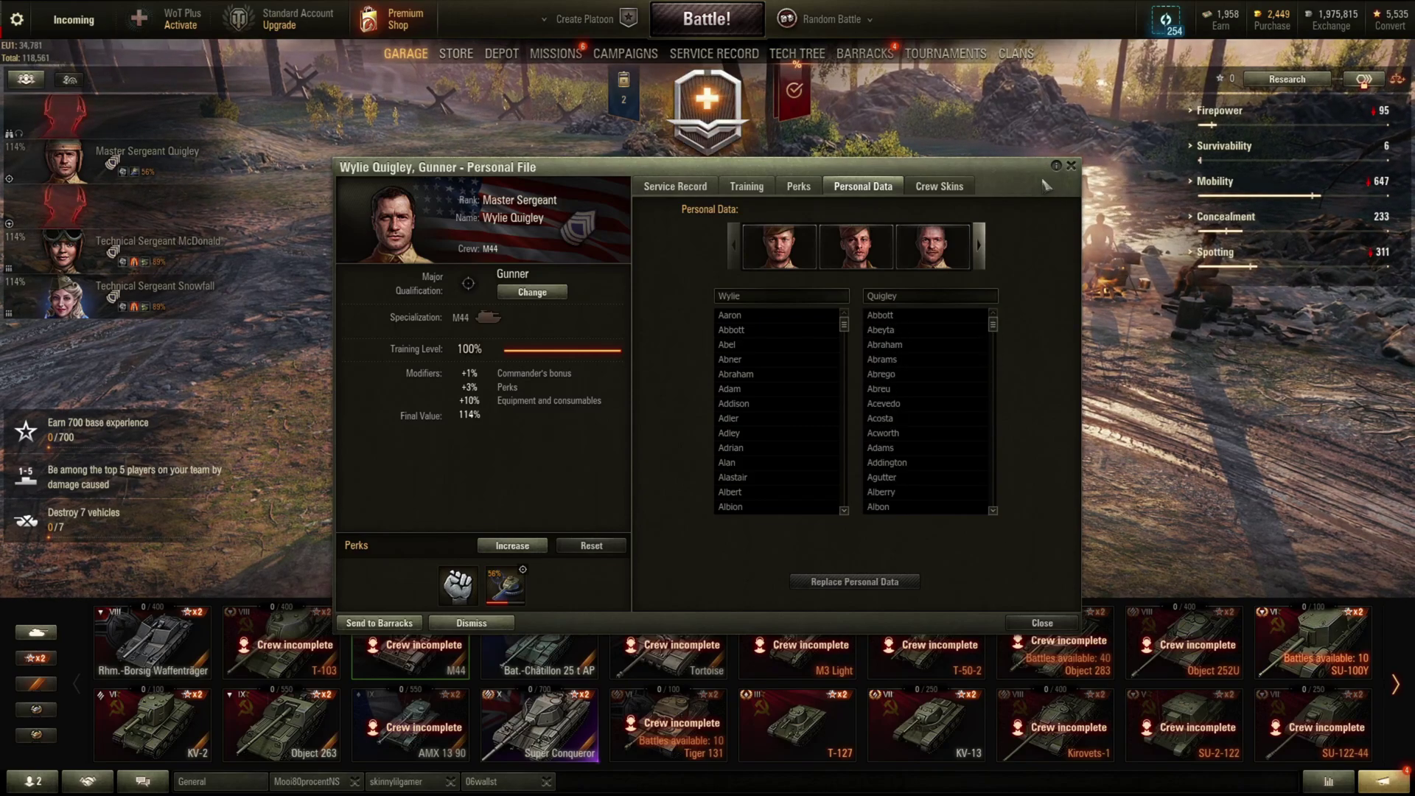
left_click(1071, 165)
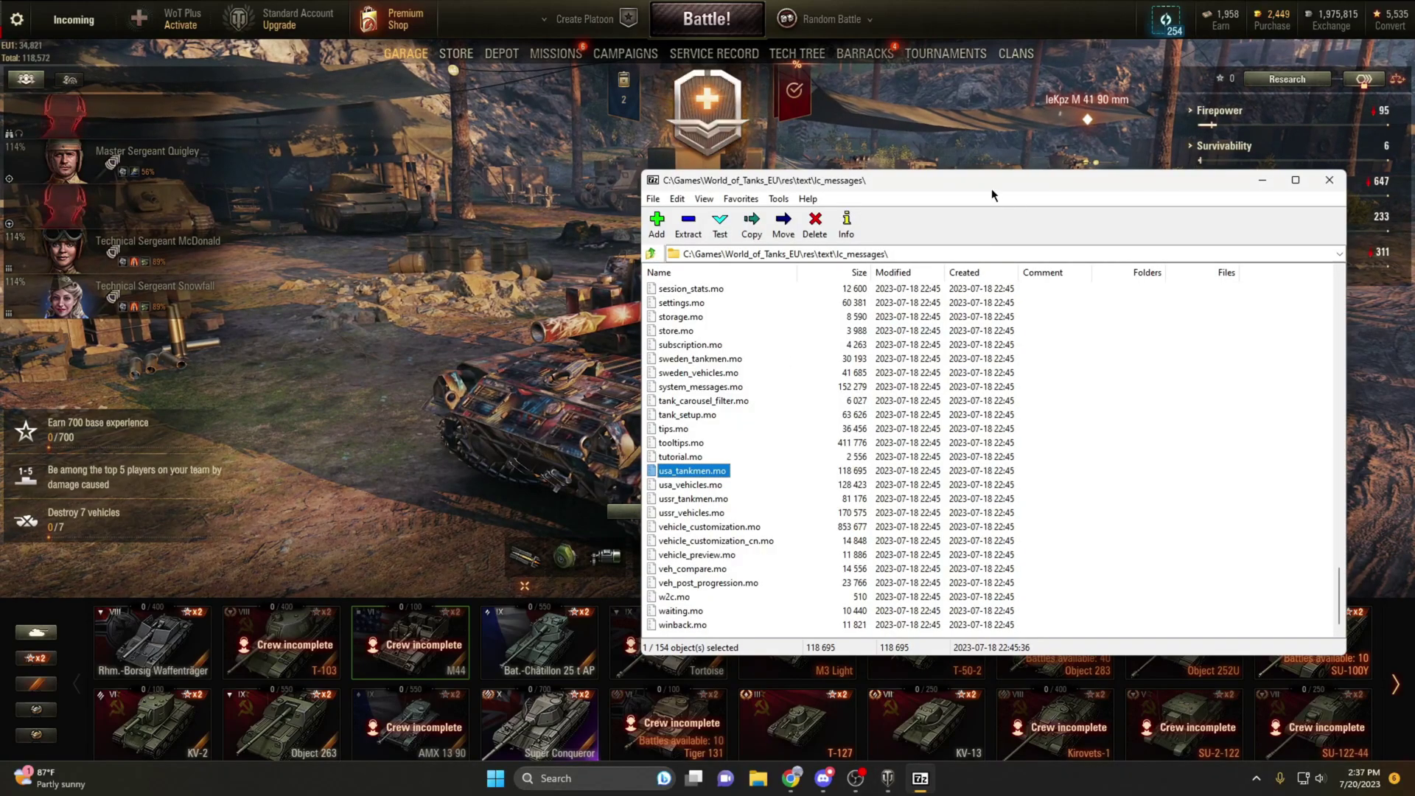
- Copy usa_vehicles.mo from the lc_messages folder in 7-Zip into the Documents\Skins\tutorial folder in File Explorer
left_click_drag(996, 180, 989, 152)
scroll(1338, 577, "up", 4)
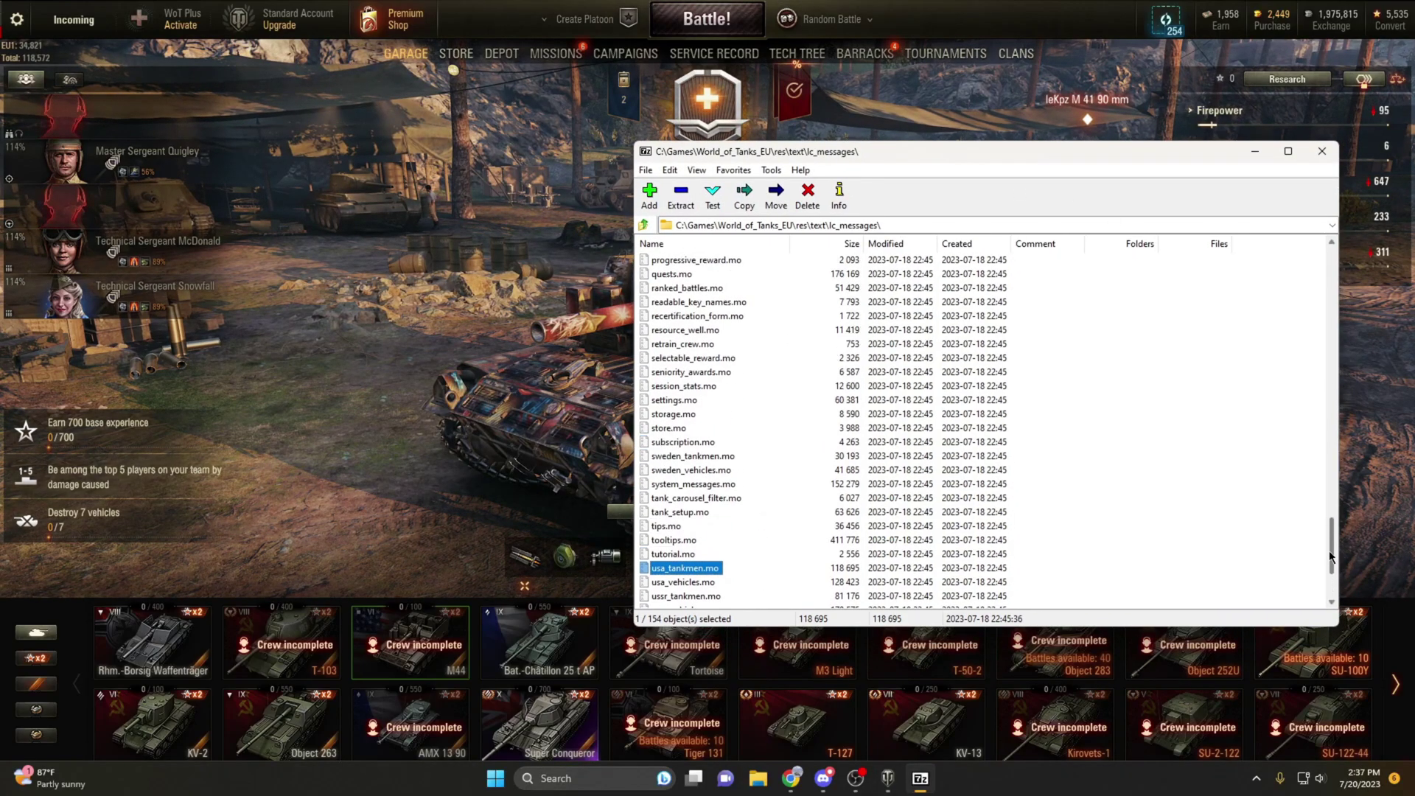
scroll(1319, 590, "down", 4)
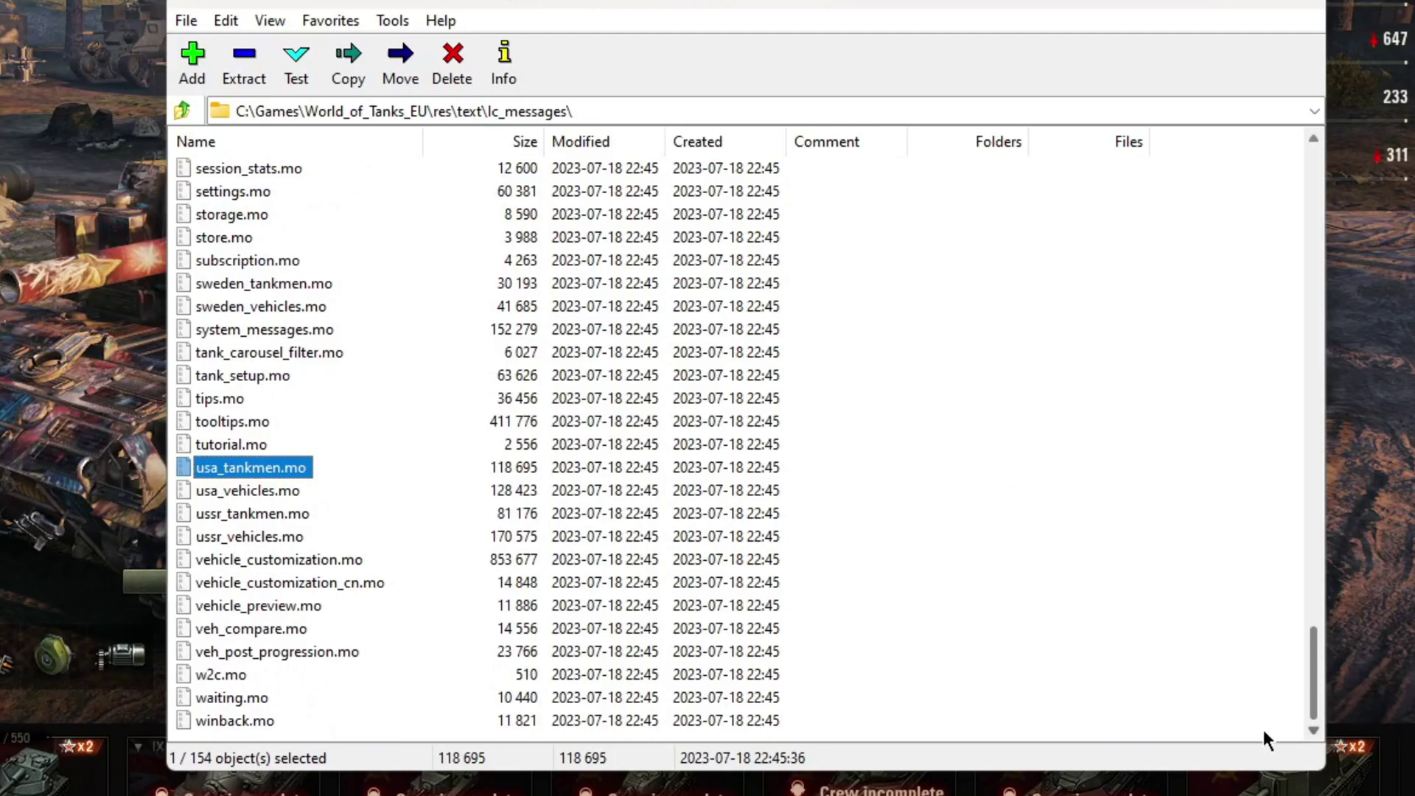
left_click(254, 493)
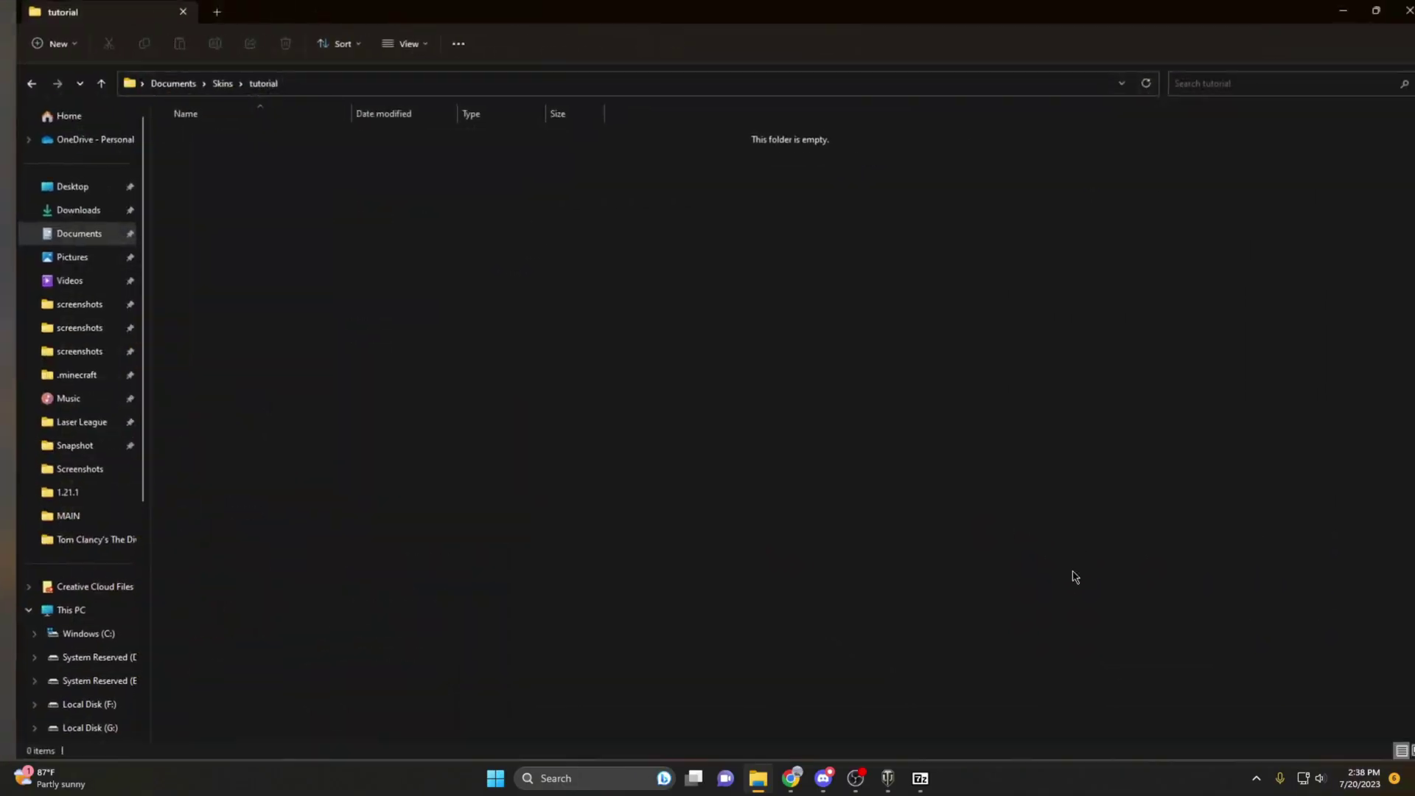
left_click(920, 778)
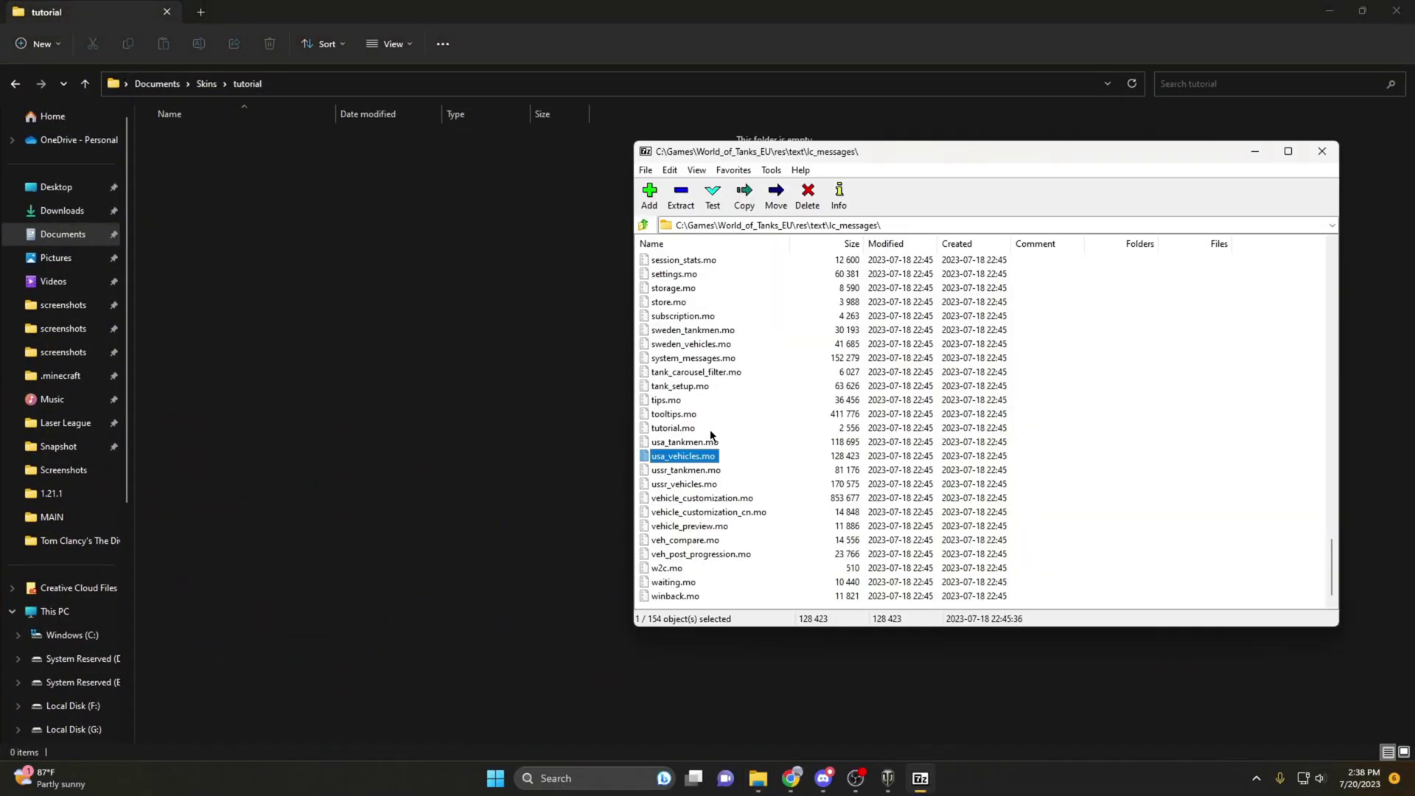
left_click_drag(676, 461, 508, 325)
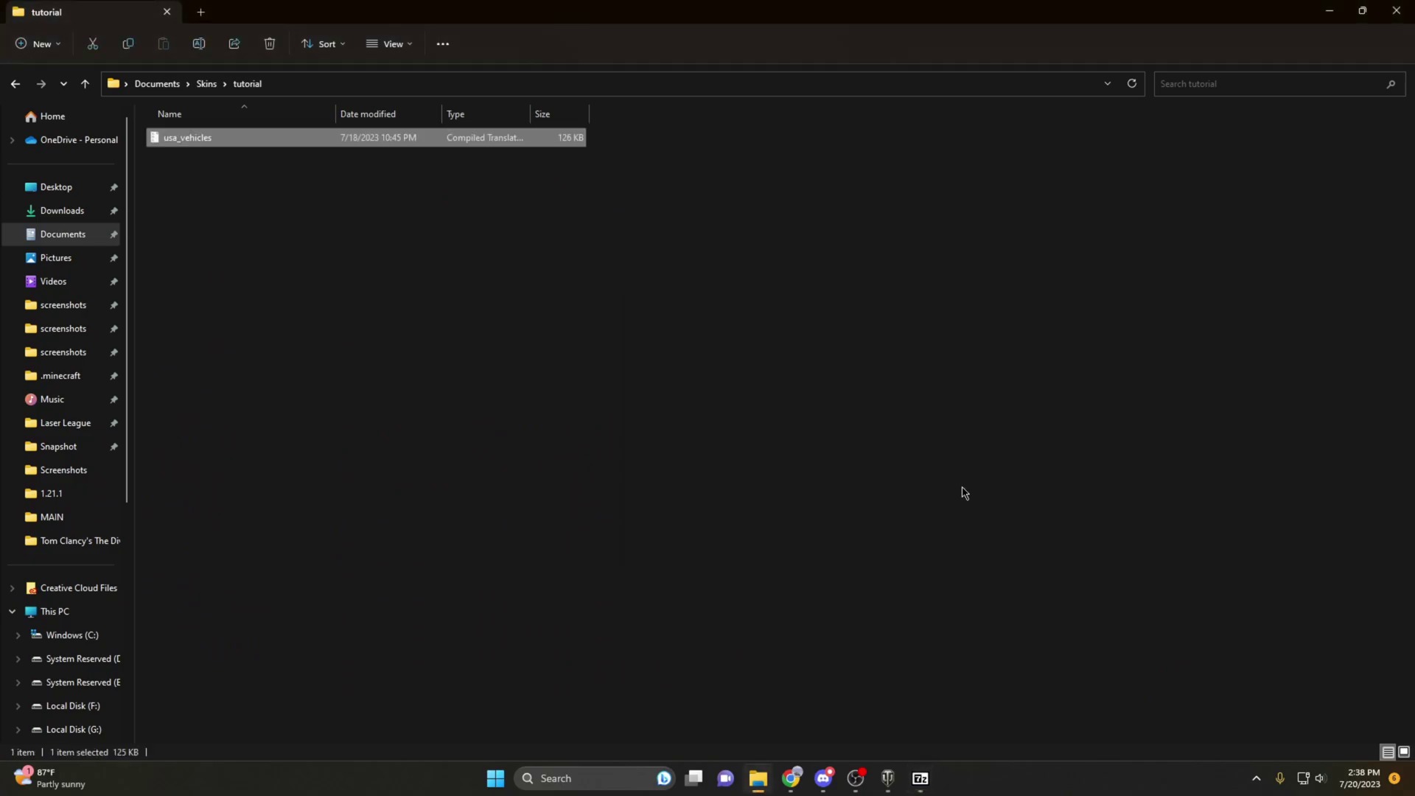
left_click(578, 237)
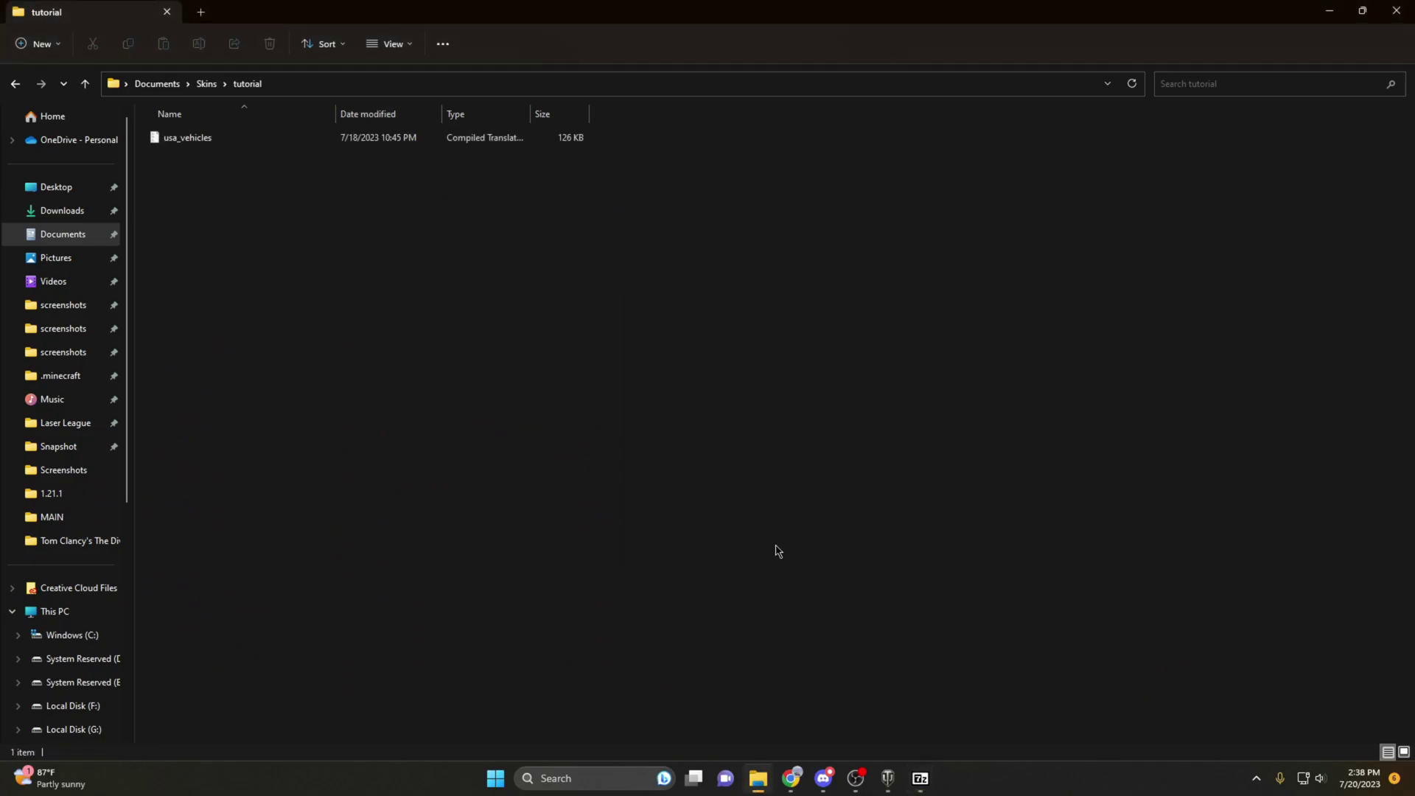
- Arrange the Chrome window with the ezgif.com MO to PO converter side by side with the tutorial folder window
left_click(789, 781)
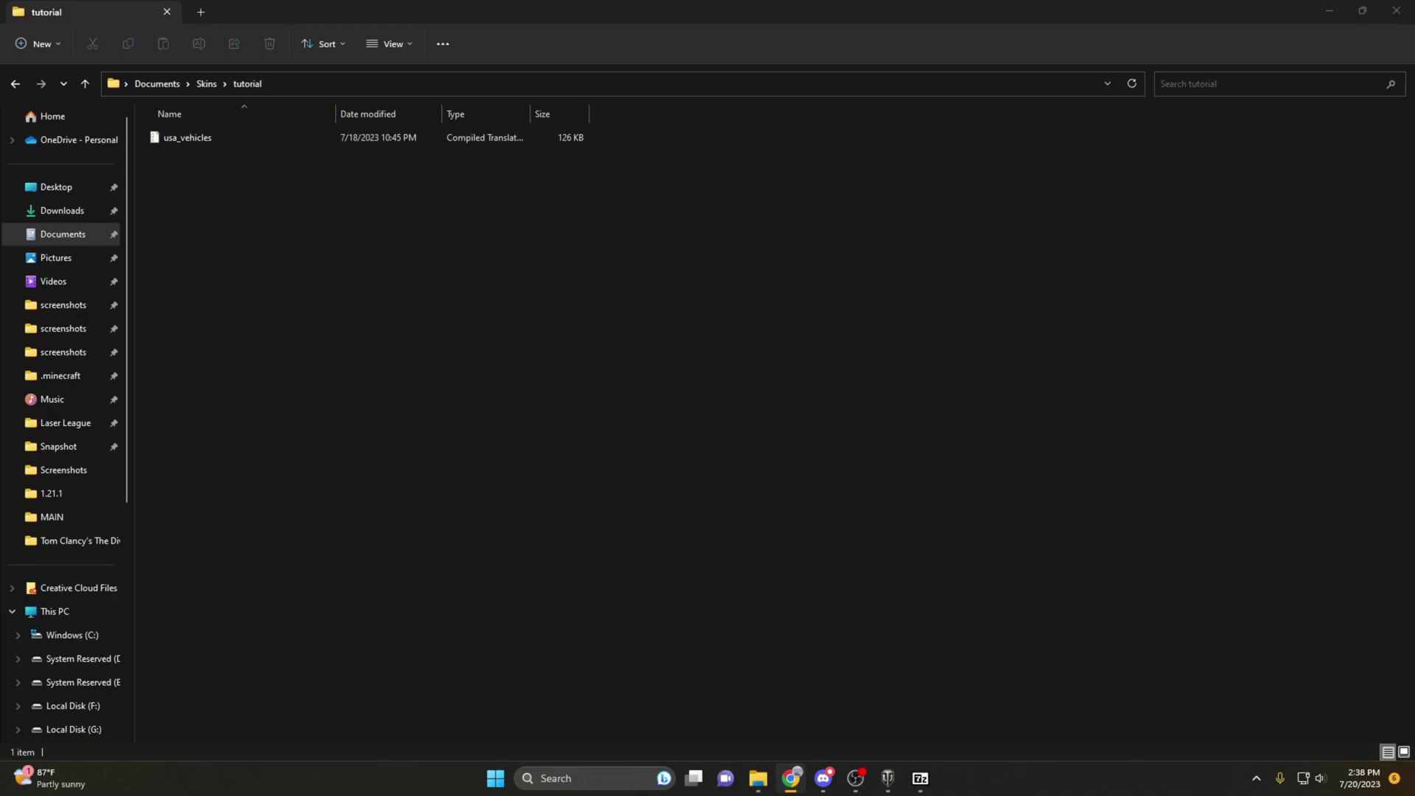
key("alt+Tab")
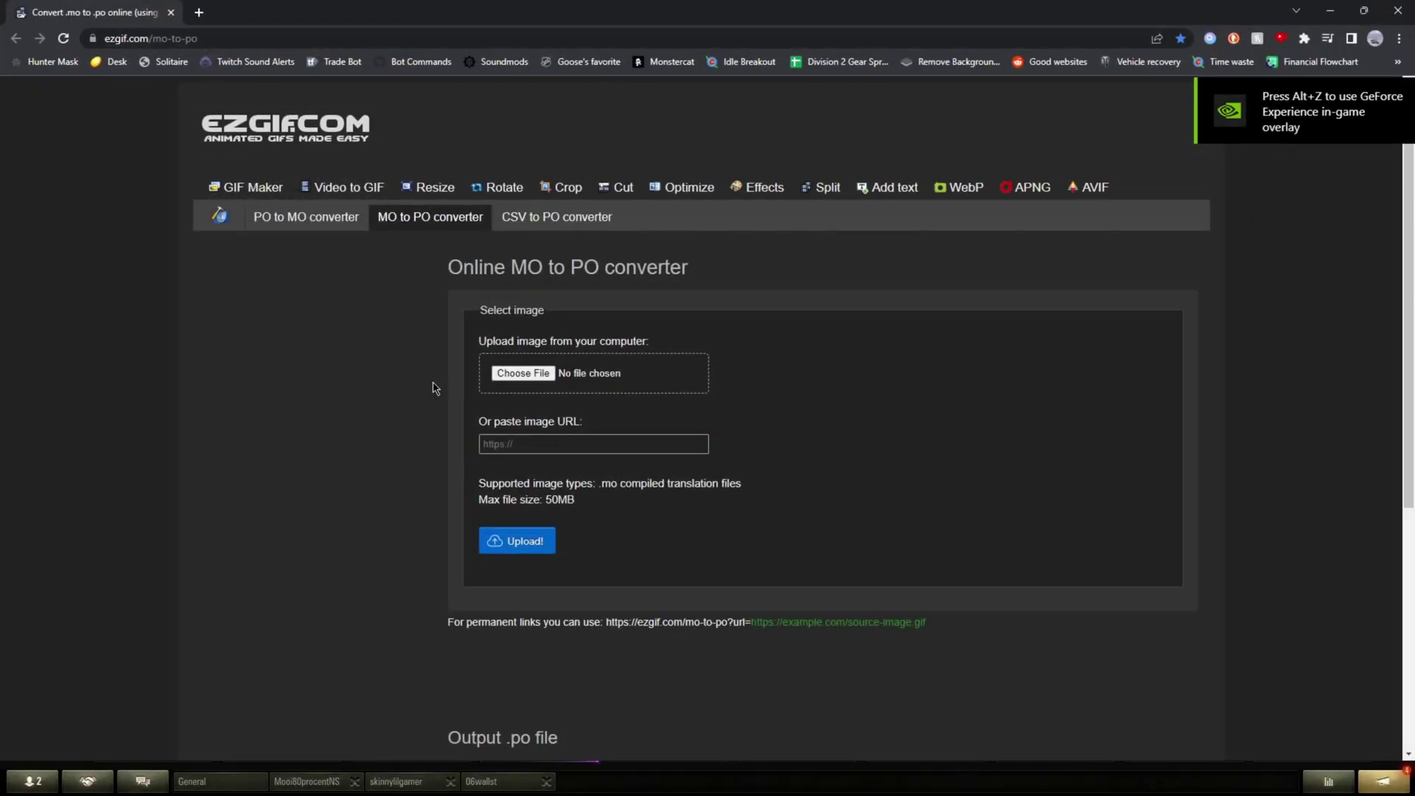
key("alt+Tab")
left_click_drag(516, 7, 696, 4)
left_click_drag(1221, 93, 1411, 96)
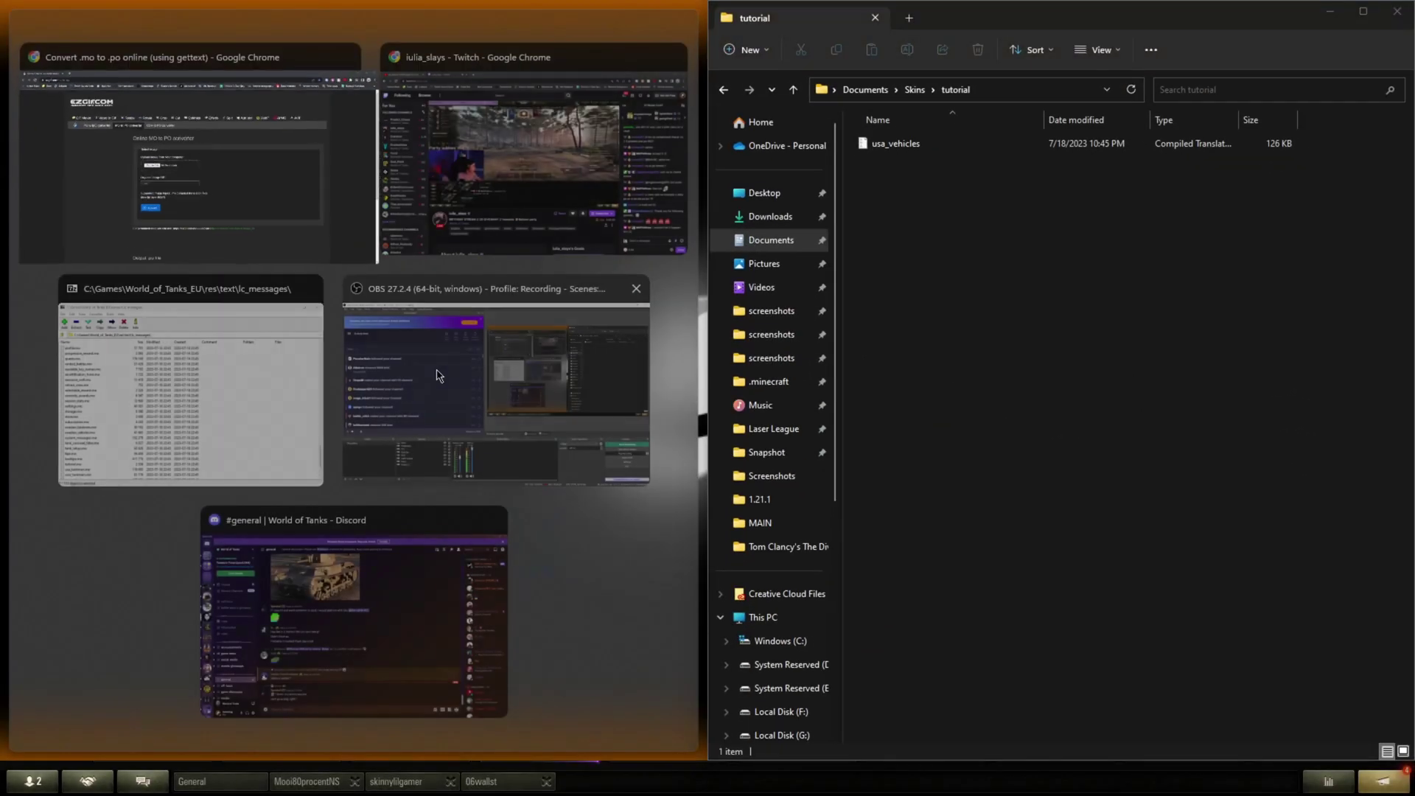
left_click(199, 140)
- Convert usa_vehicles.mo from the tutorial folder to a .po file with the ezgif.com MO to PO converter and save the output
left_click(913, 147)
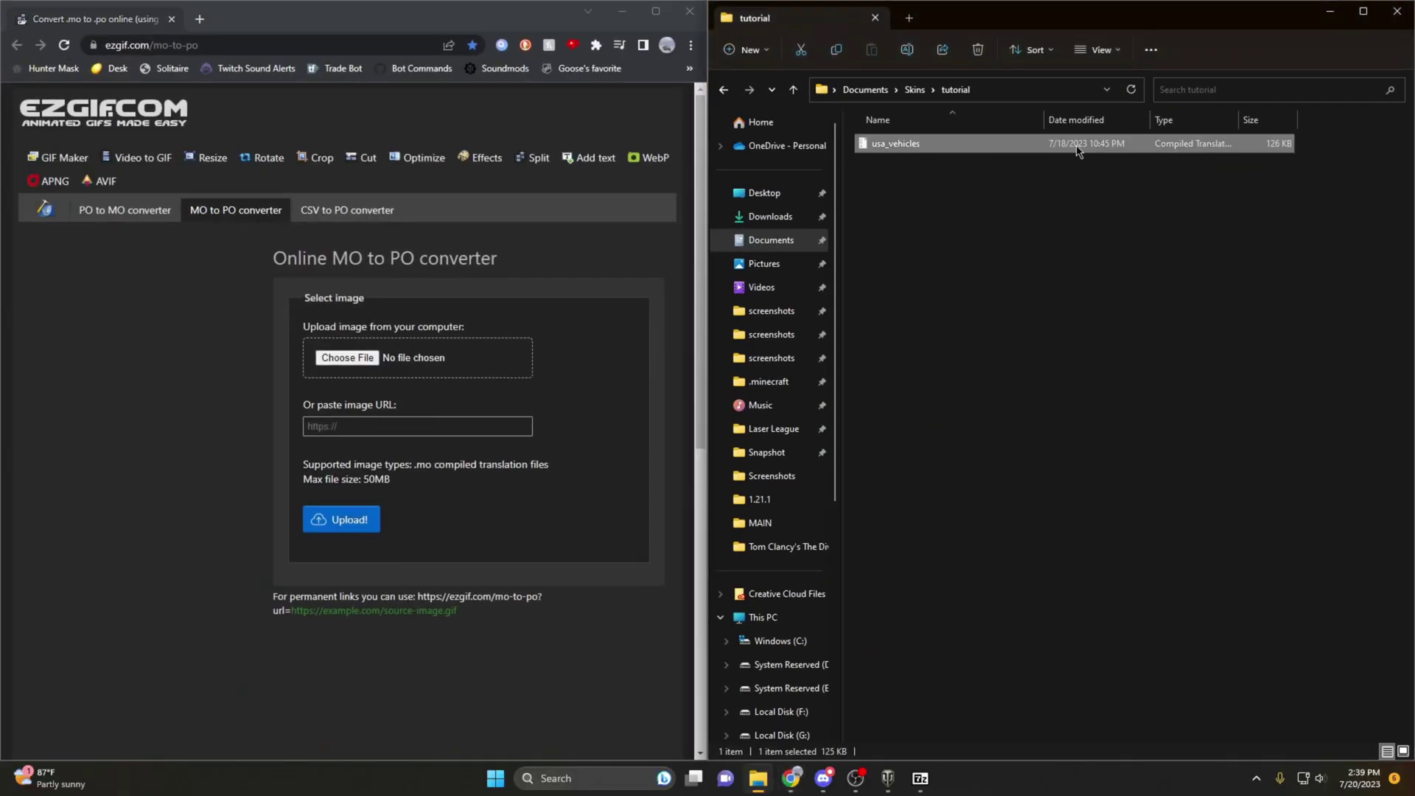
left_click_drag(885, 148, 427, 361)
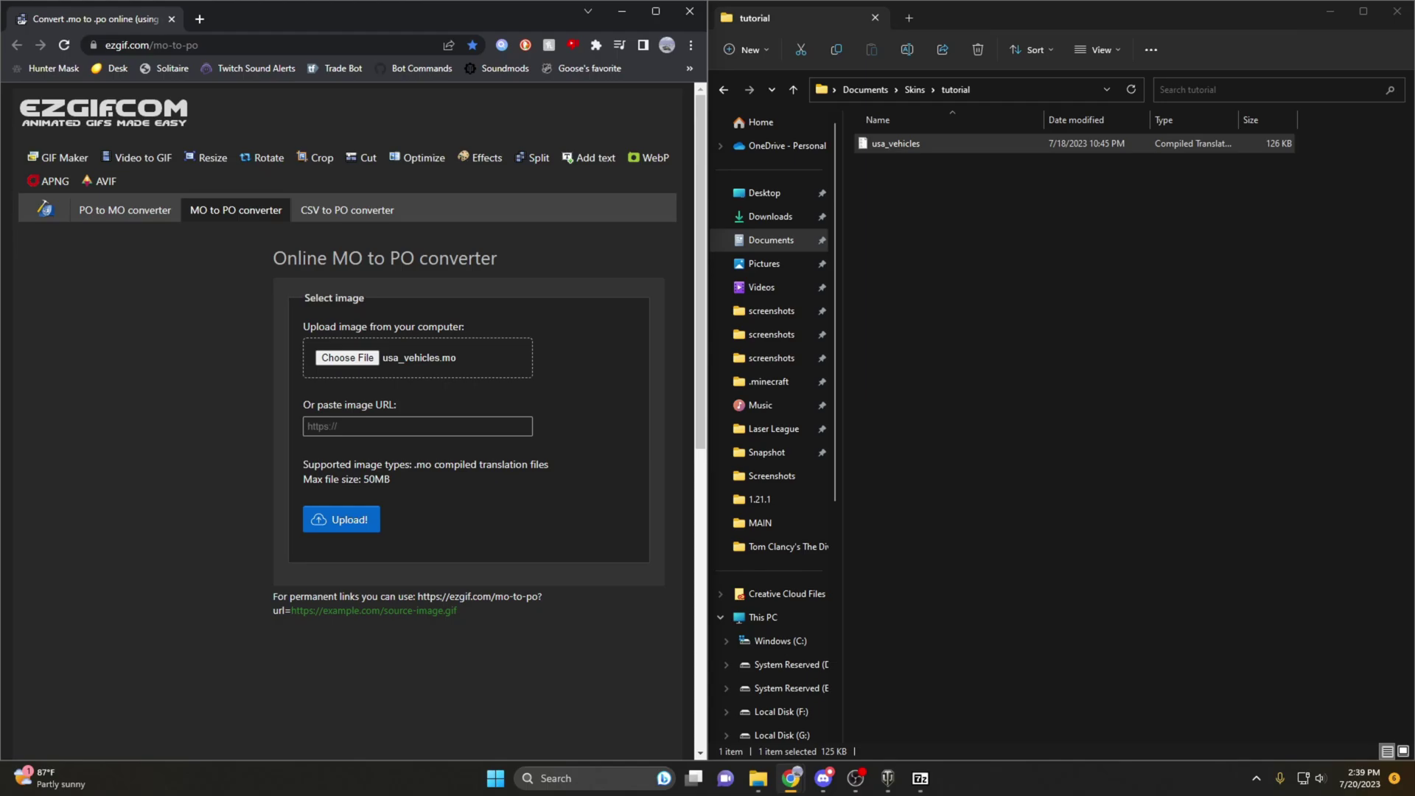
left_click(347, 521)
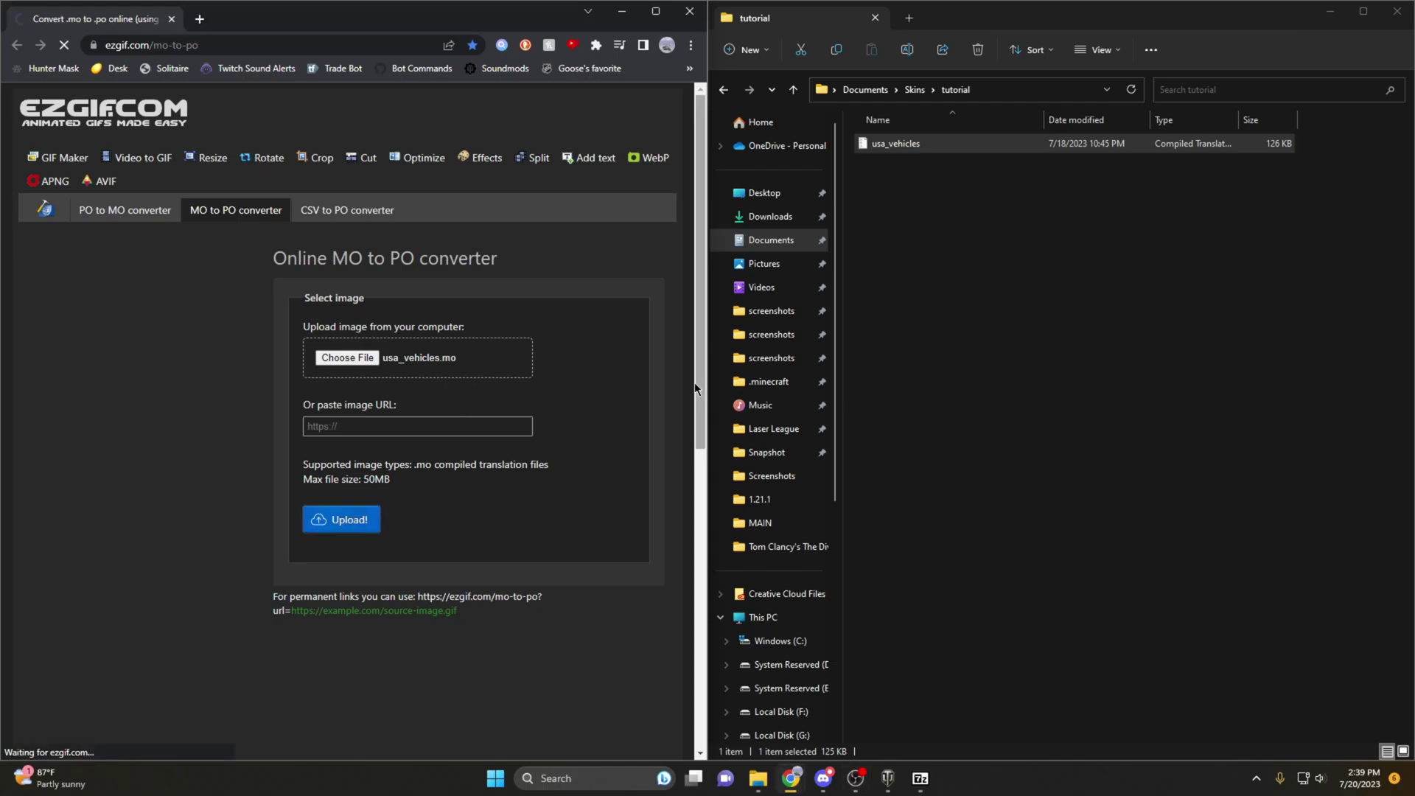
left_click(304, 353)
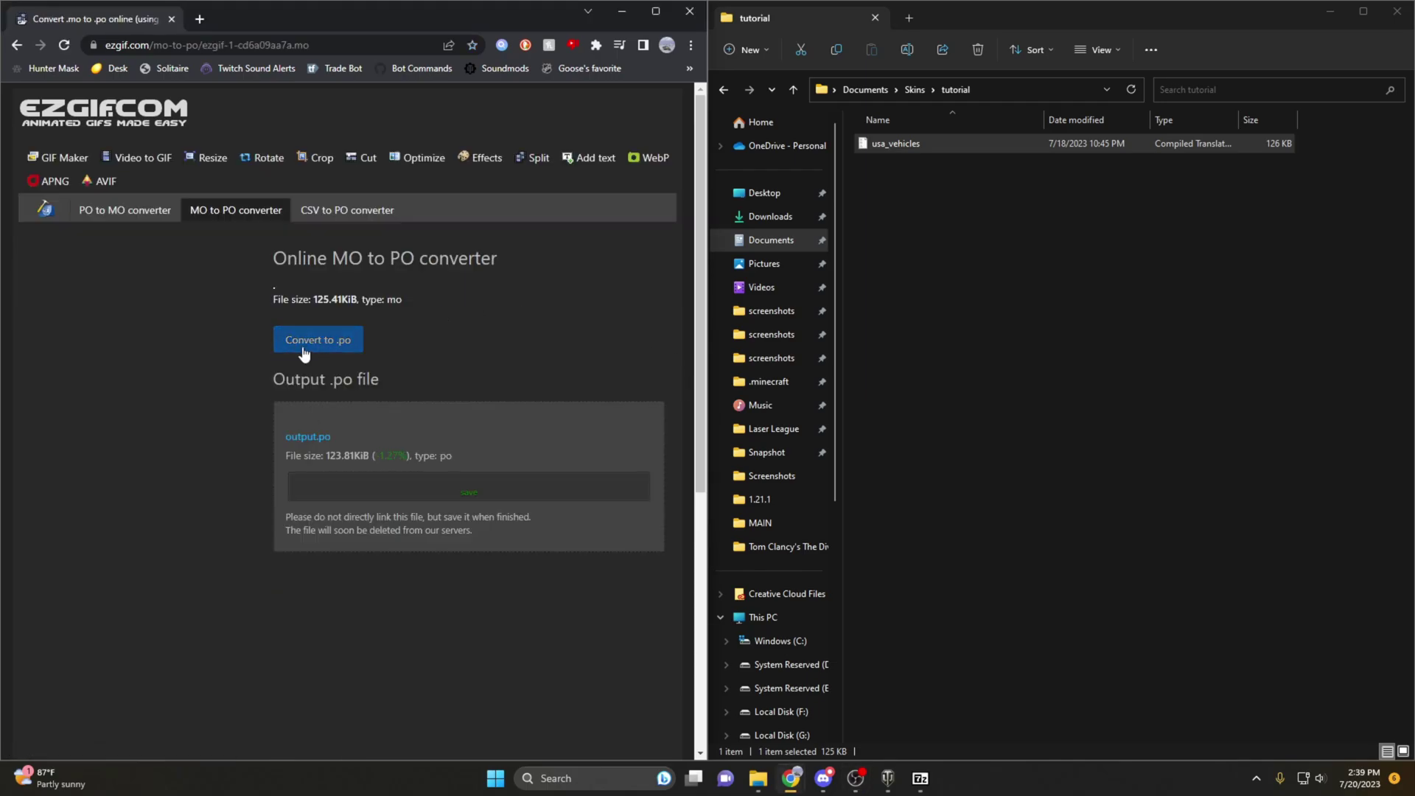
left_click(468, 529)
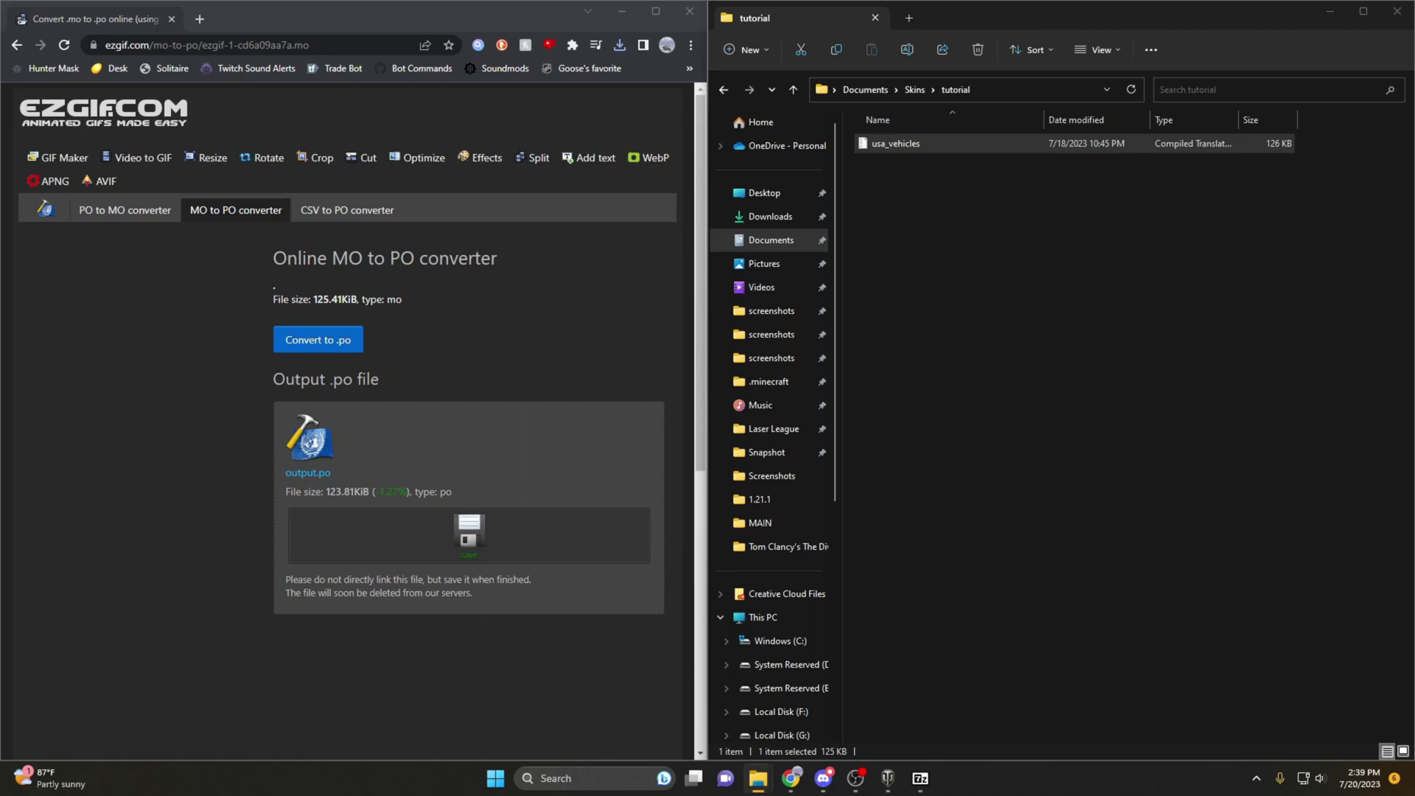
- Place the converted .po output in the tutorial folder, rename it usa_vehicles, and close the converter's browser window
left_click_drag(309, 438, 989, 211)
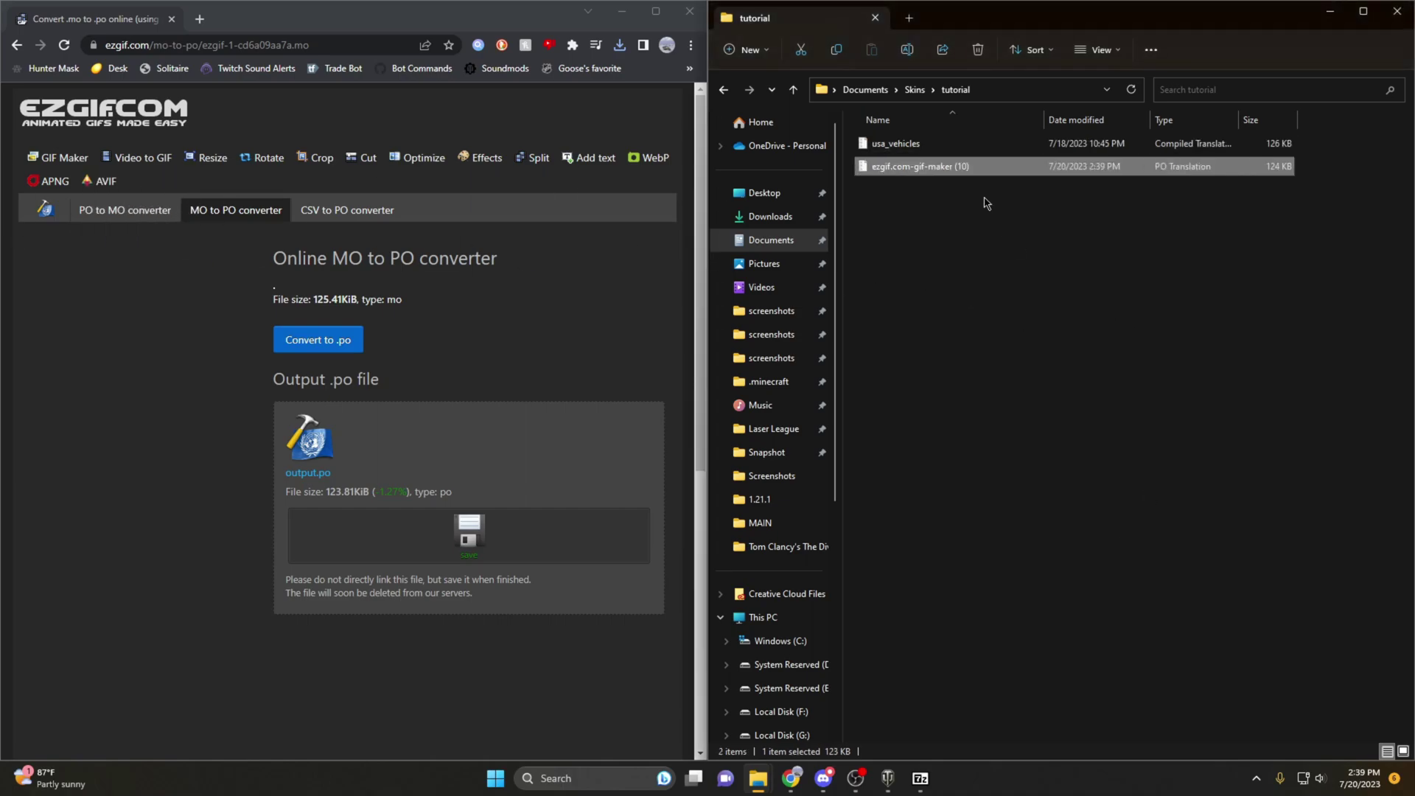
left_click(930, 172)
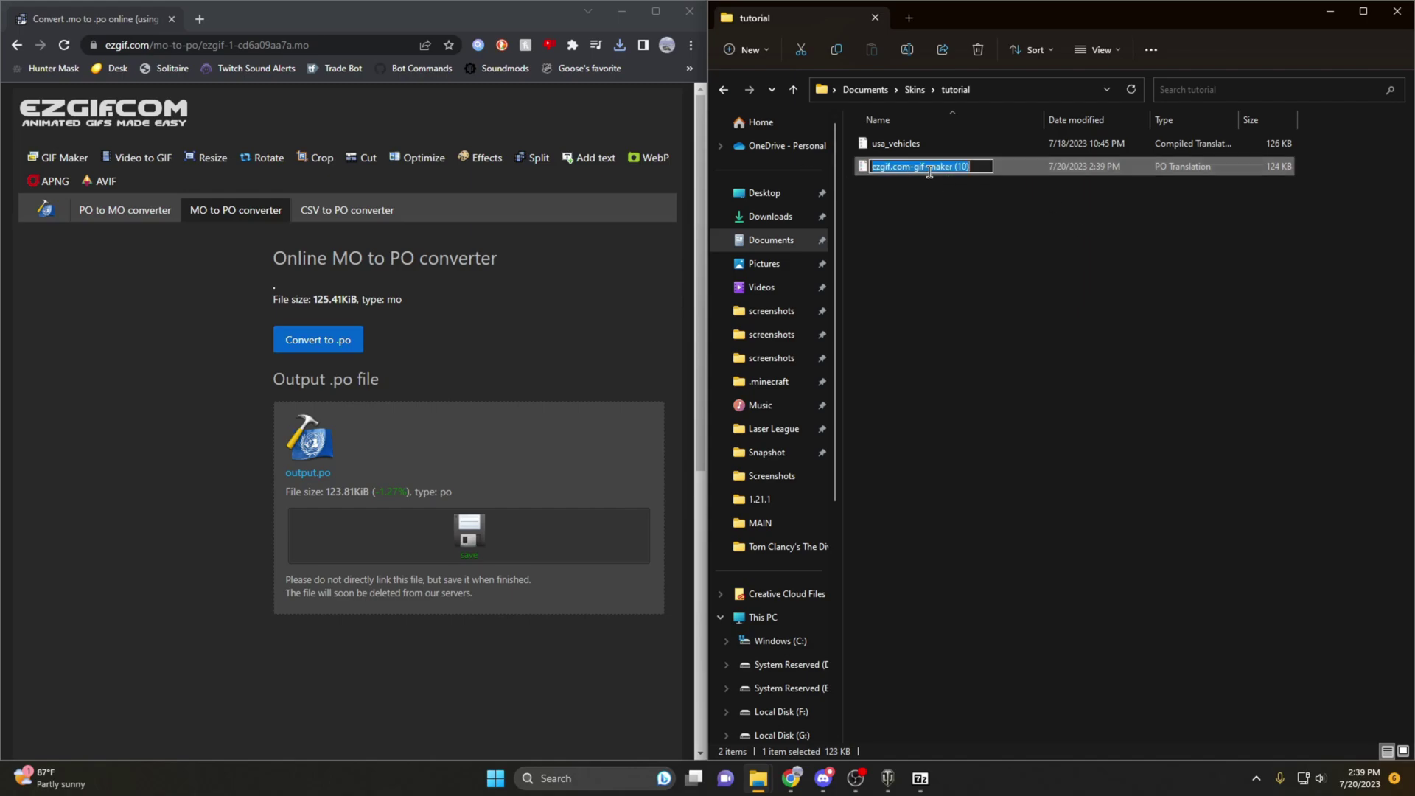
type("usa_vehicles")
key("Return")
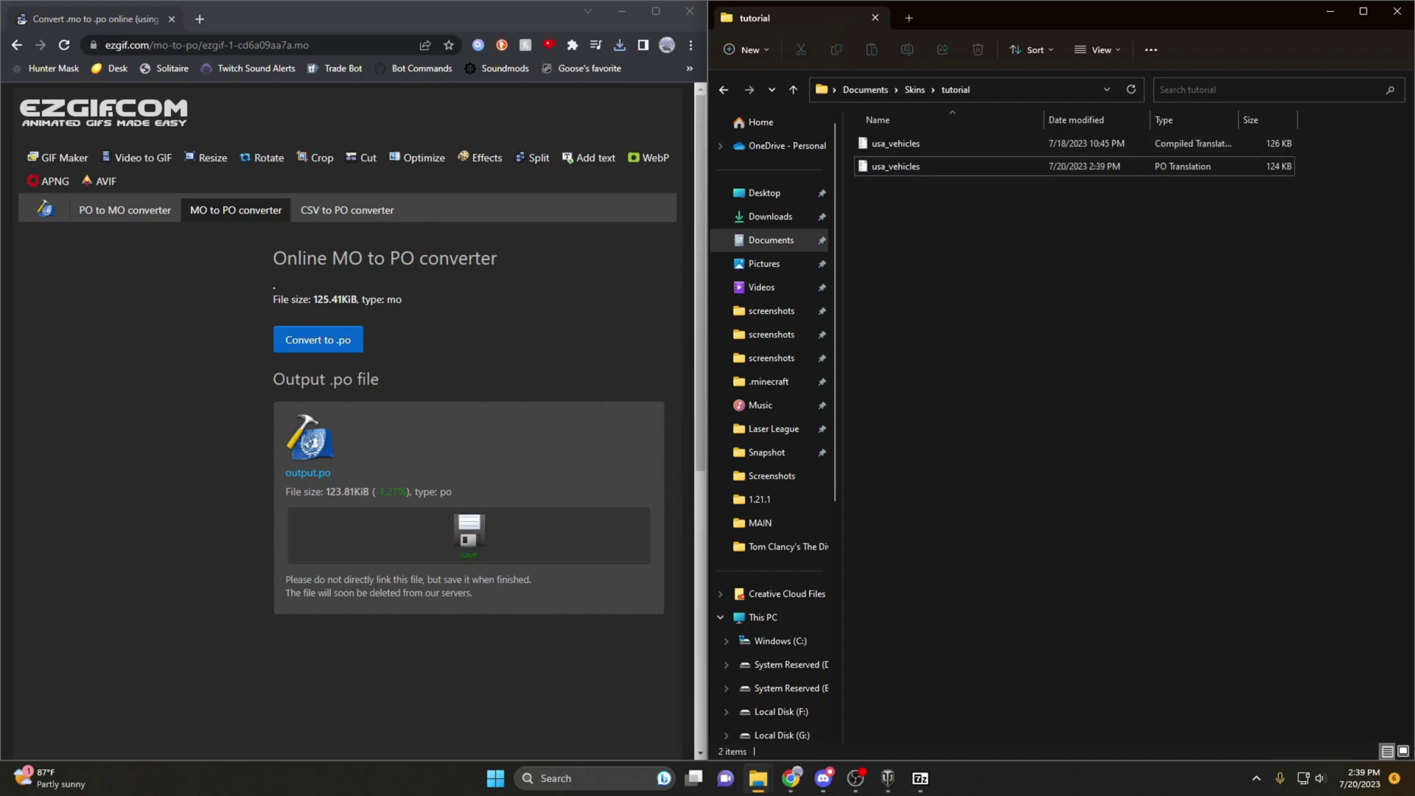
left_click(531, 221)
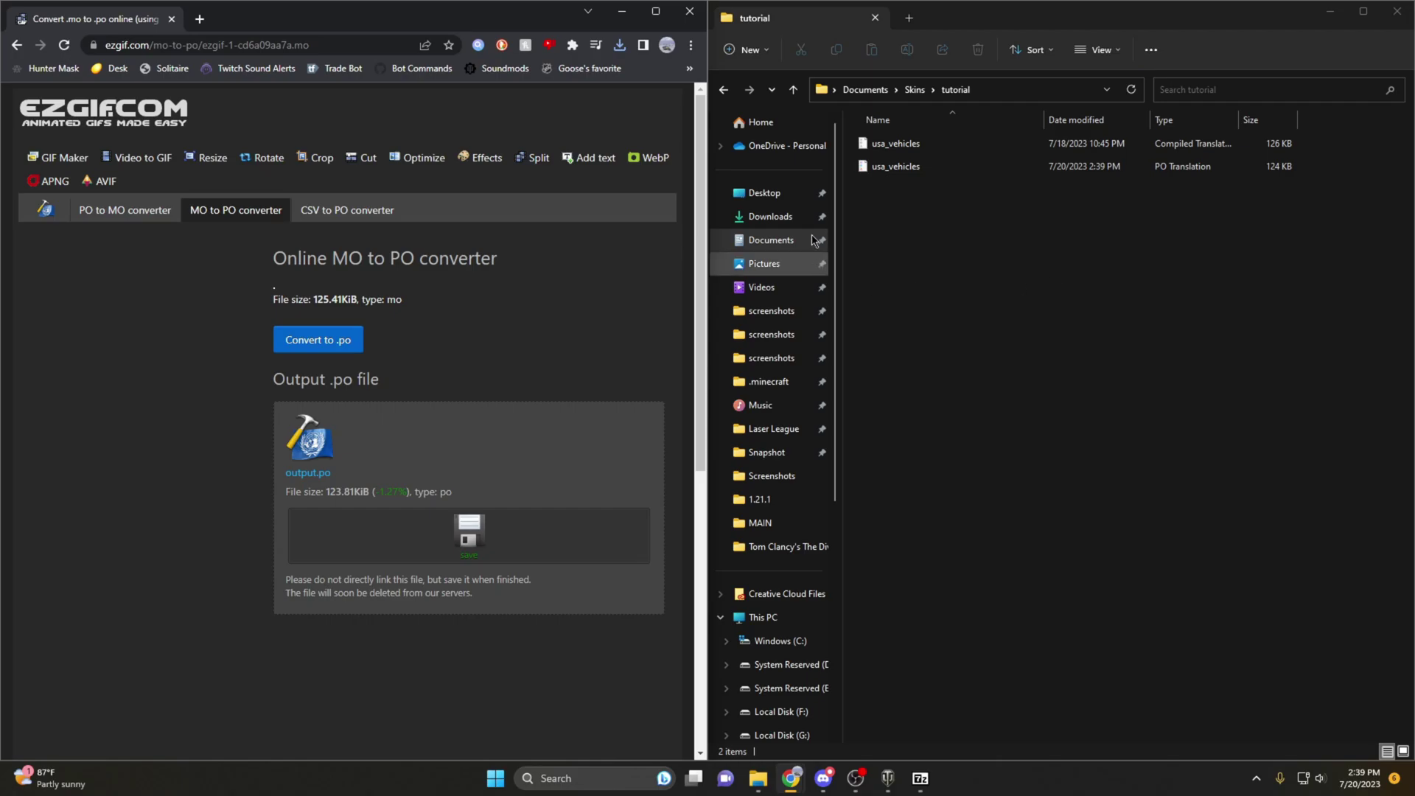
left_click(689, 10)
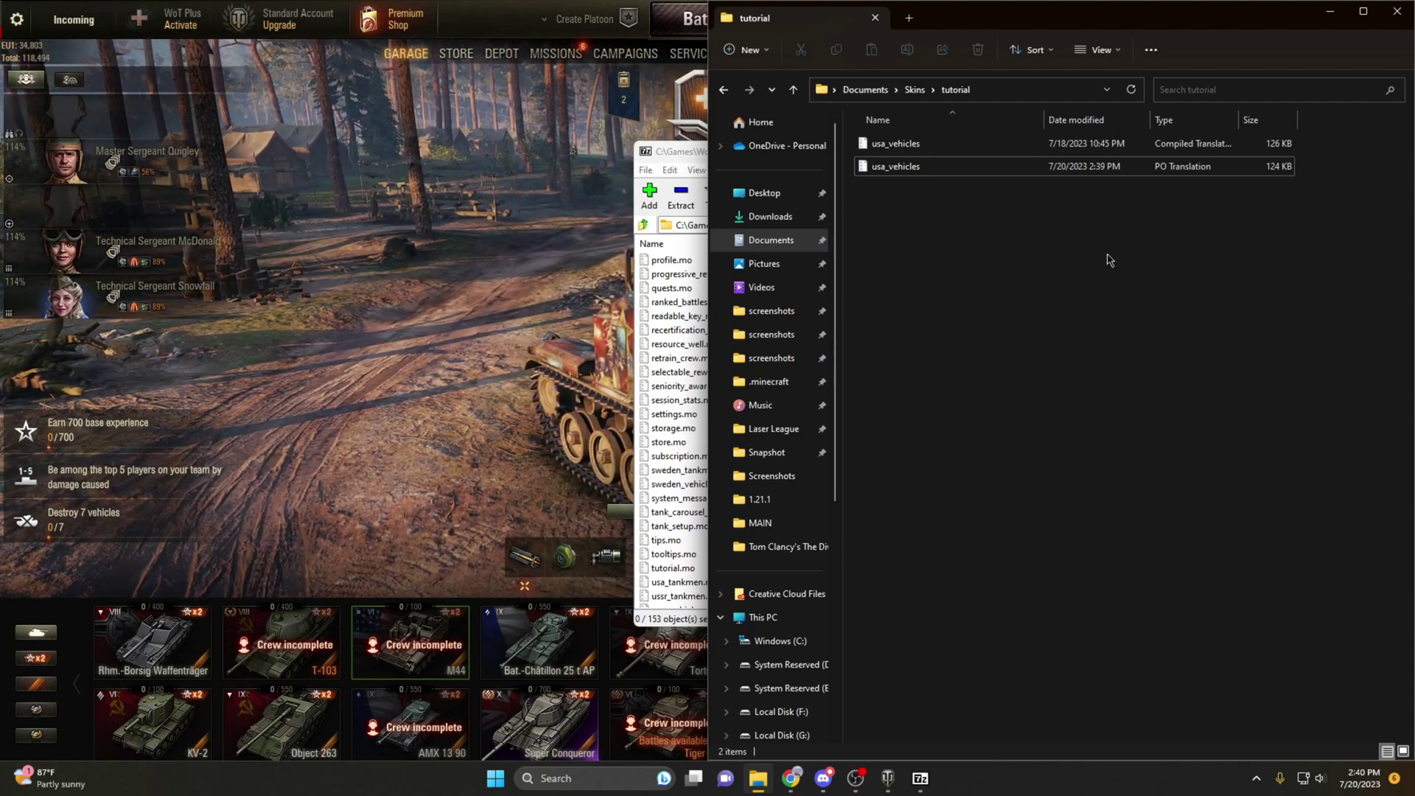
- Maximize the tutorial folder window, open the usa_vehicles PO Translation file in Poedit, and dismiss the software update offer
double_click(1073, 29)
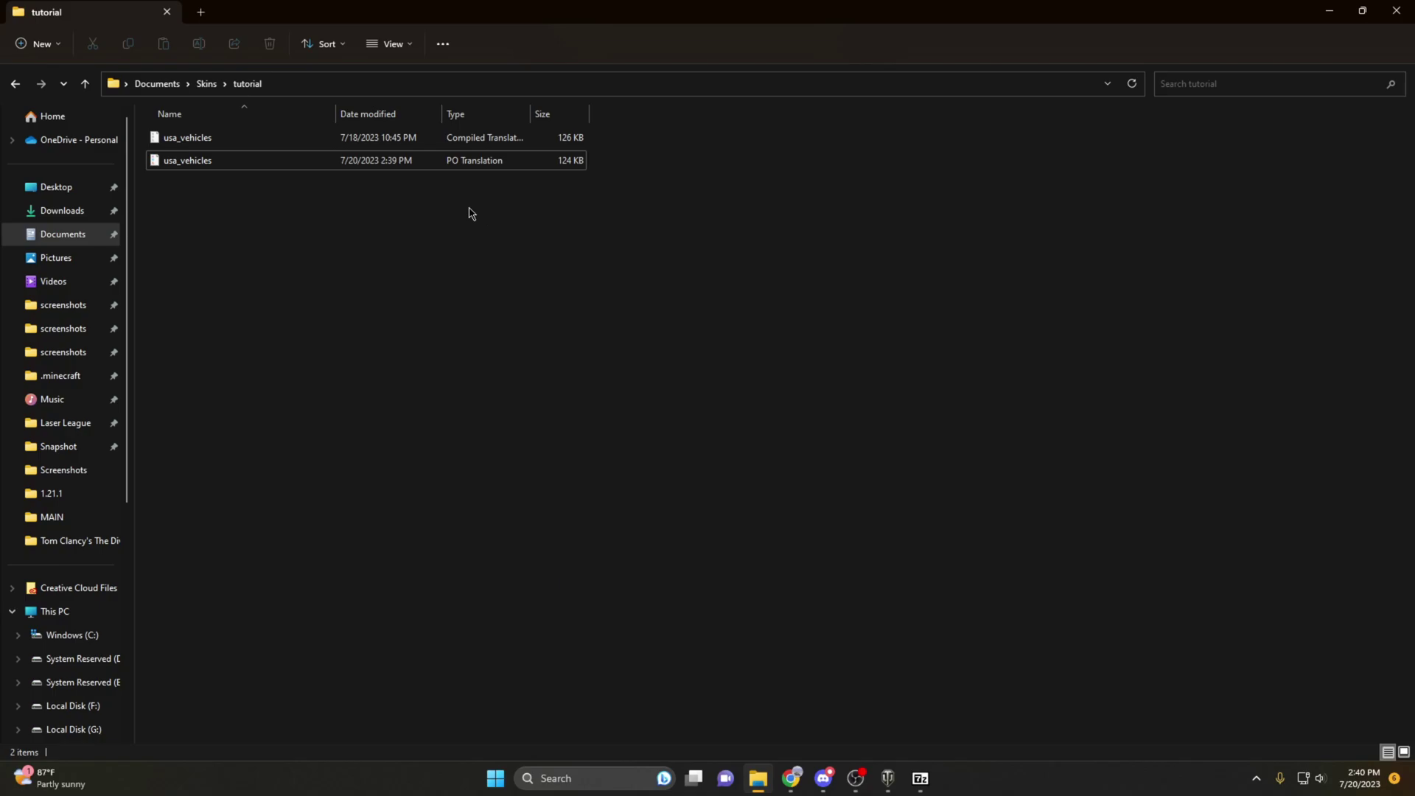
double_click(389, 161)
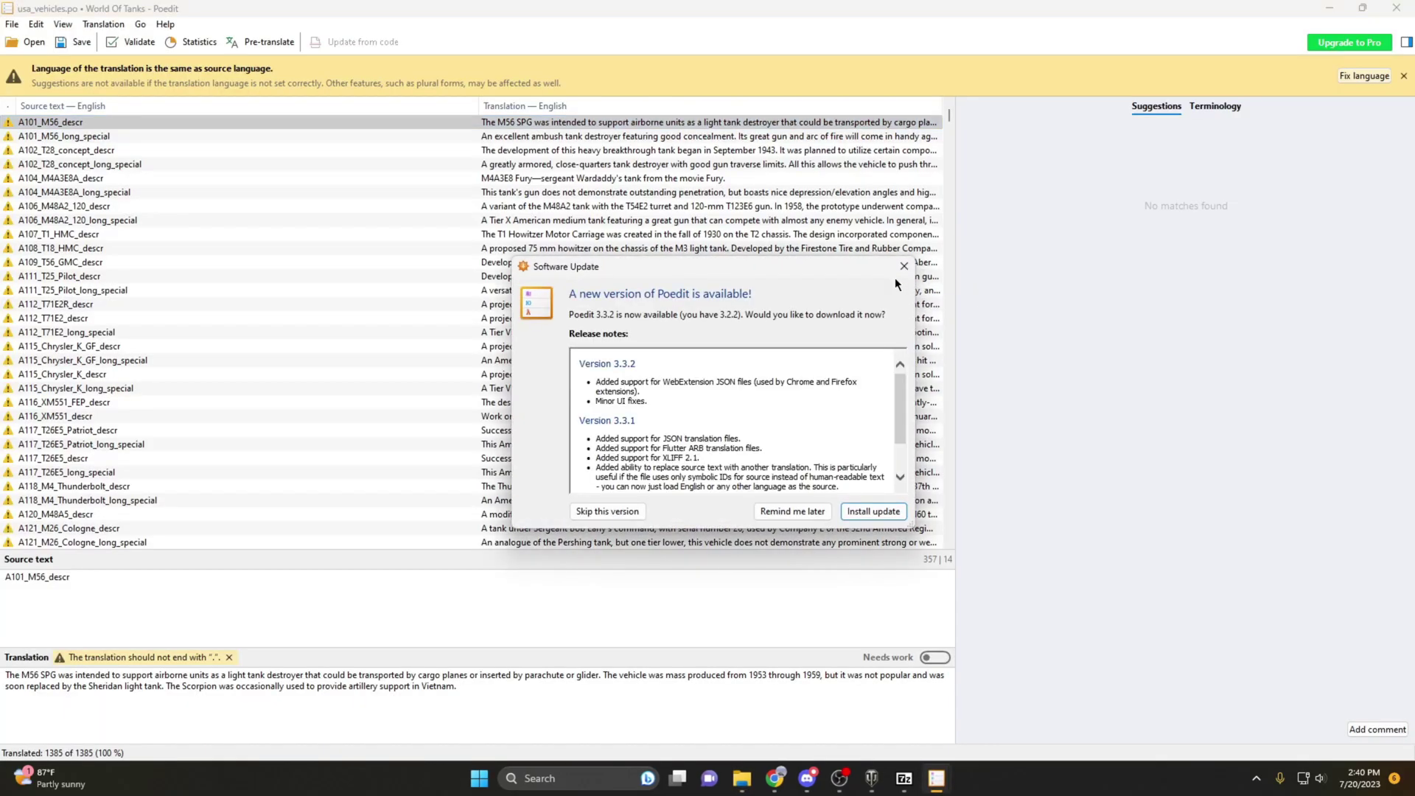
left_click(903, 266)
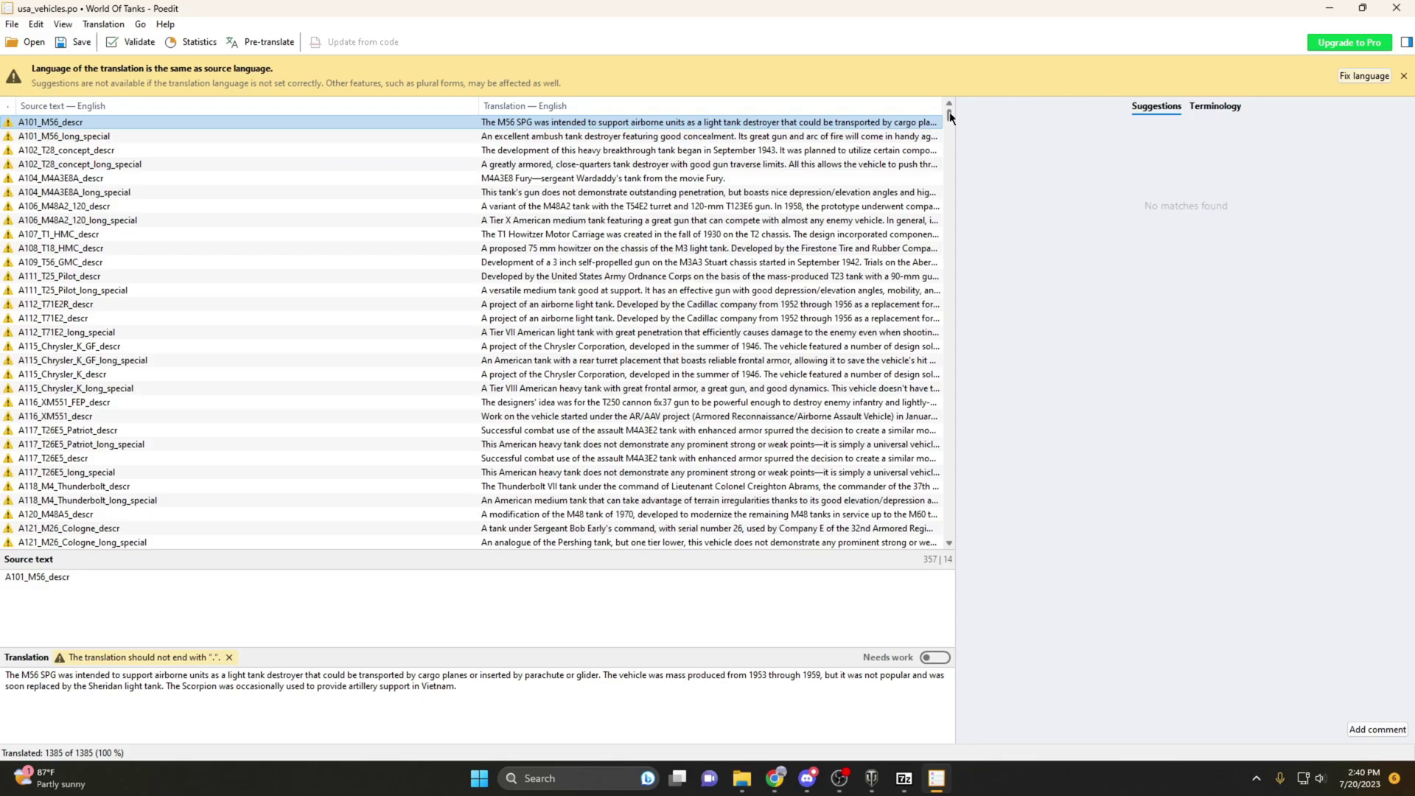
- Search the usa_vehicles.po entries for "Renegade", keeping the search window clear of the entry list
left_click_drag(949, 112, 945, 111)
left_click(1072, 222)
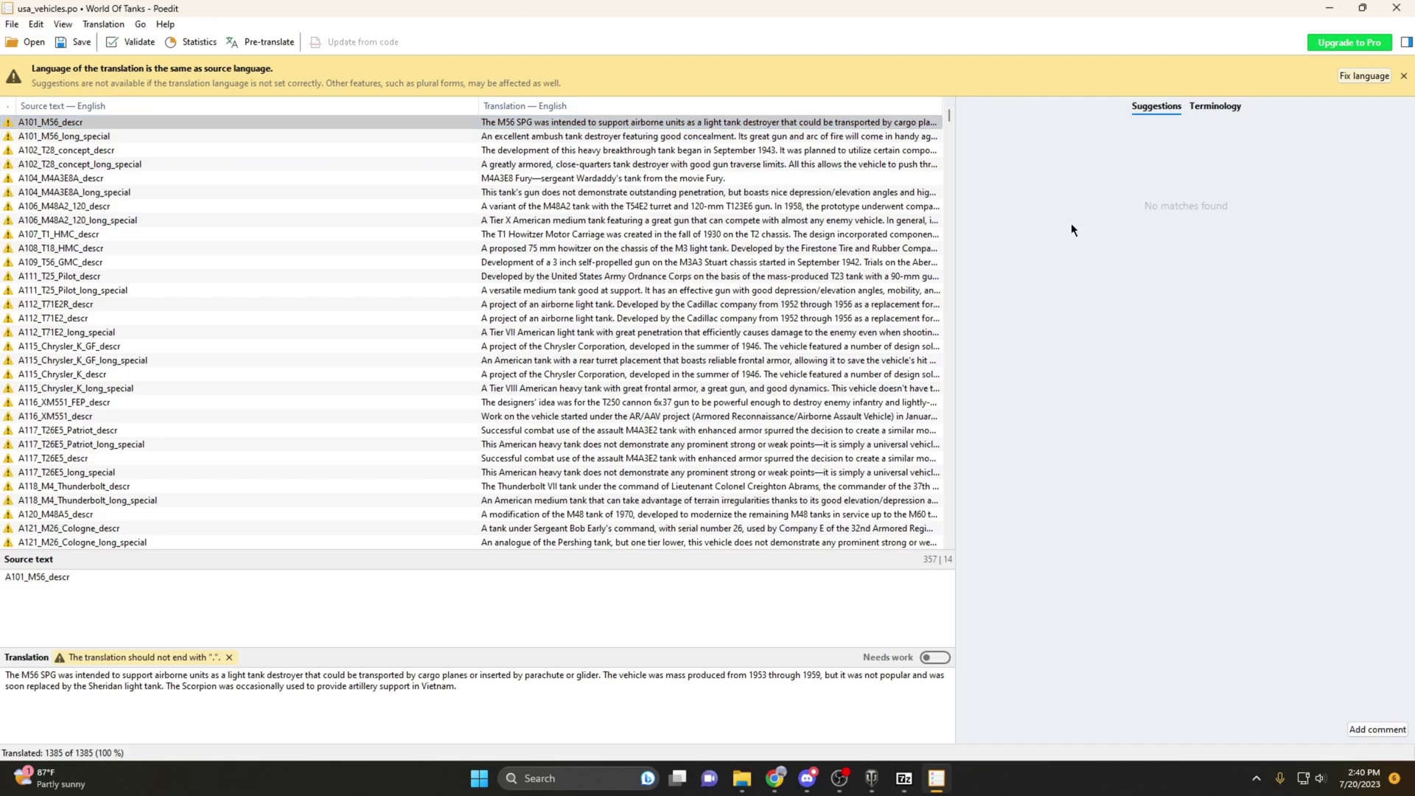
left_click_drag(1414, 413, 1093, 246)
key("Return")
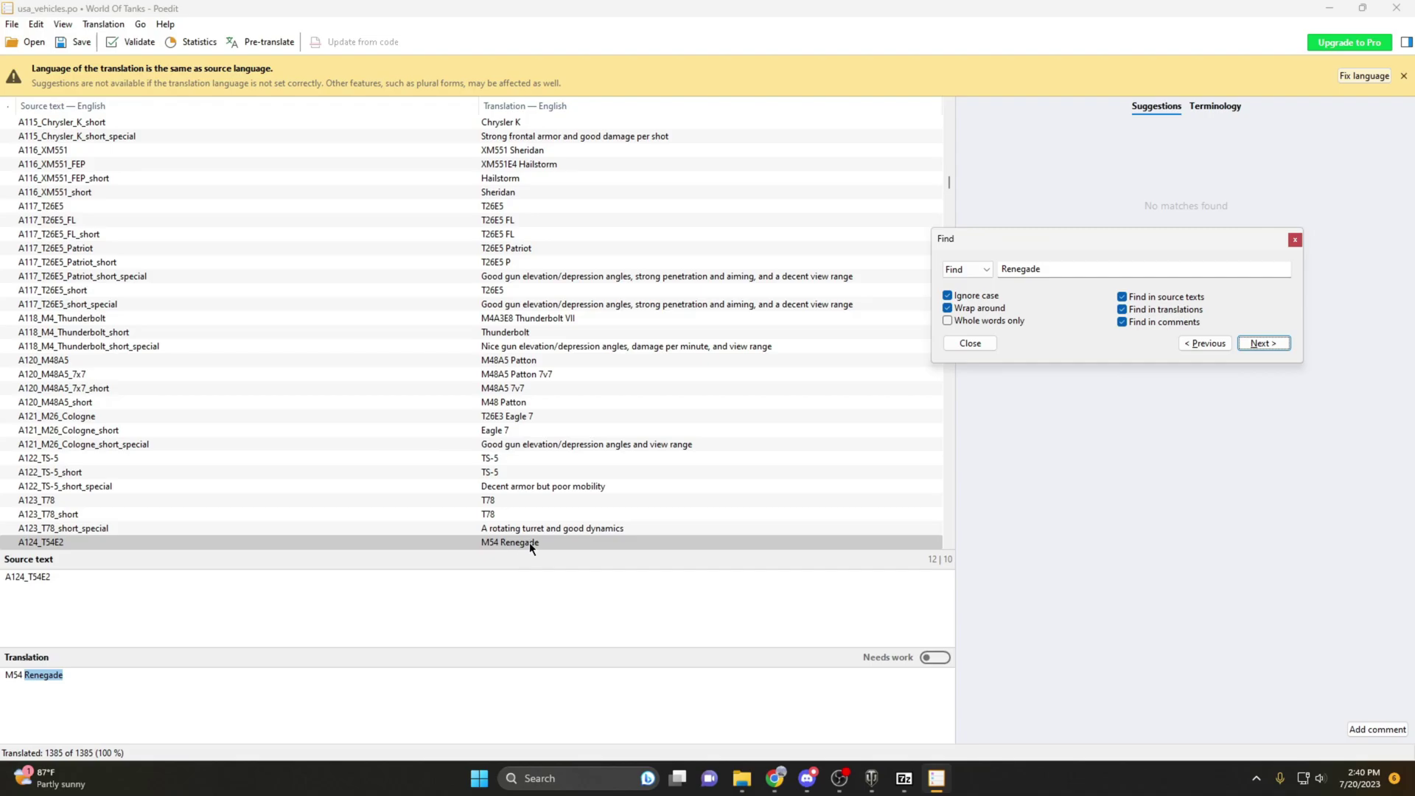
- Search for "M44" and go through the matching entries to locate the _M44 vehicle name entry
double_click(1049, 275)
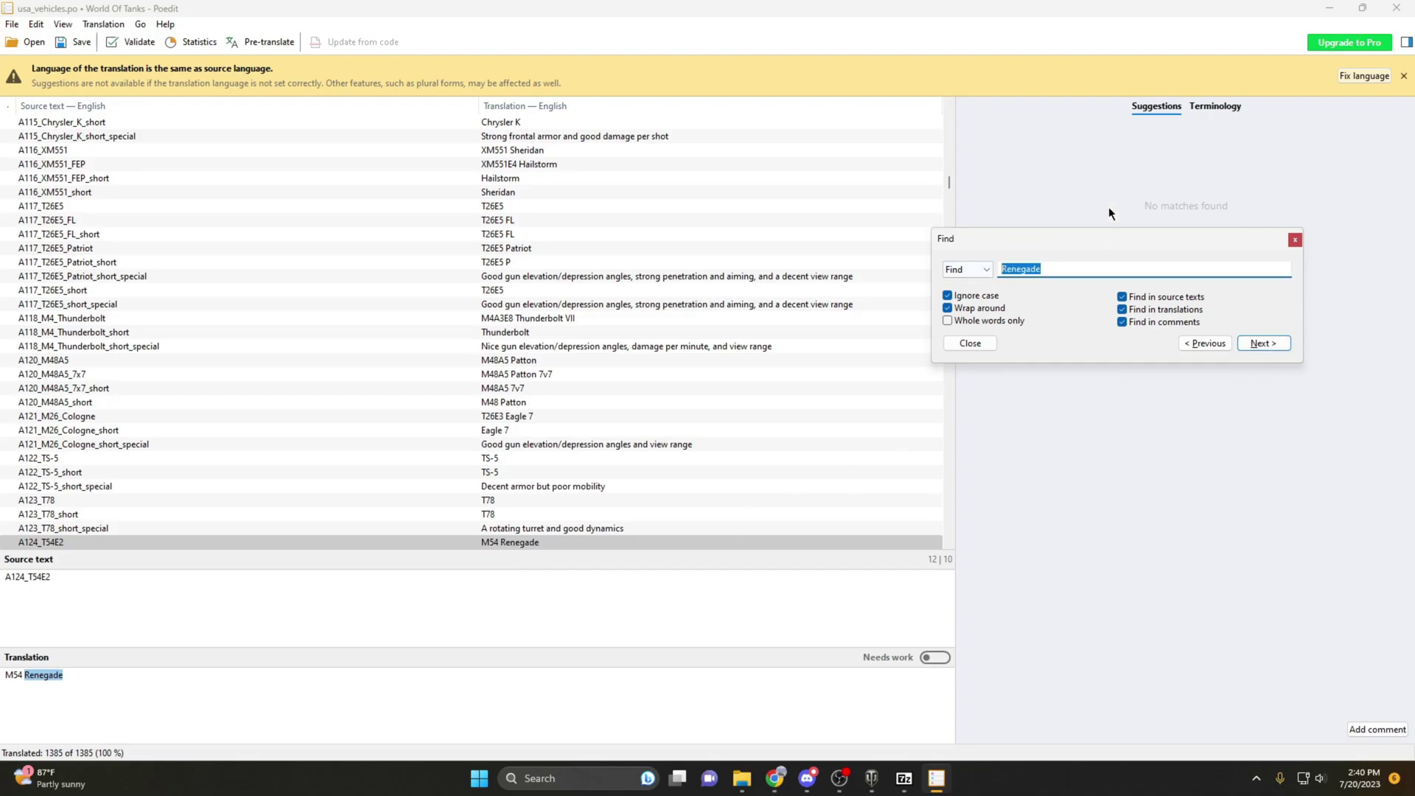
type("M44")
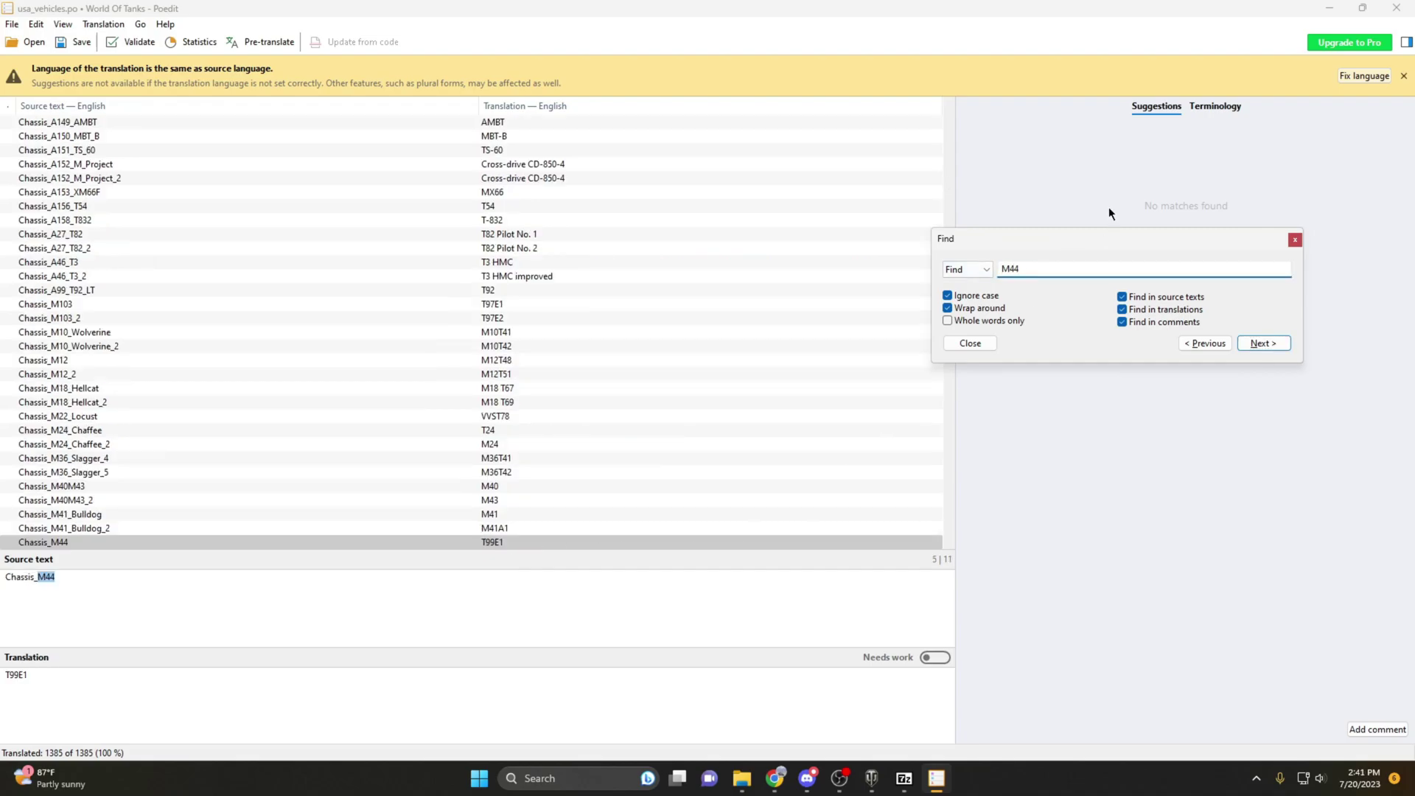
left_click(1252, 346)
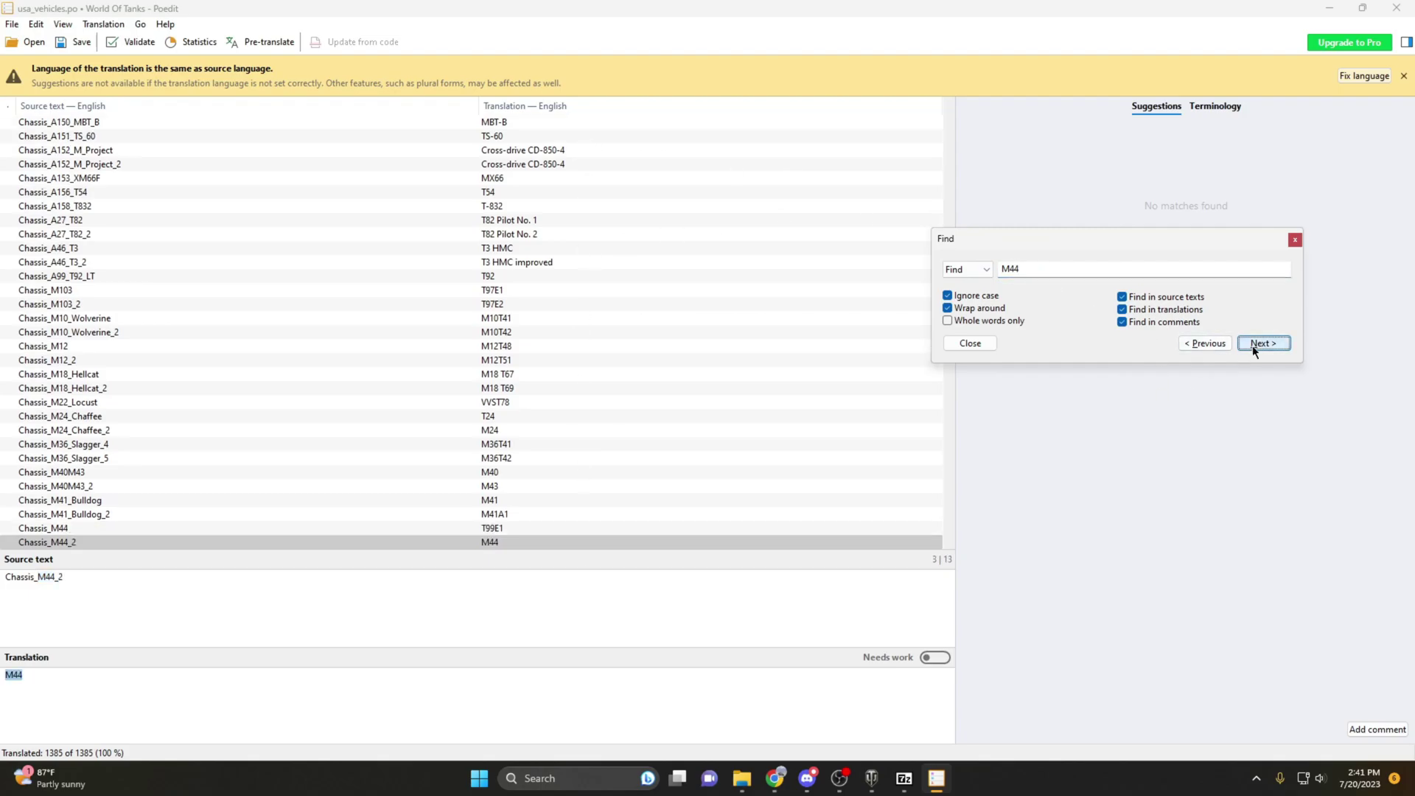
left_click(1253, 343)
left_click(1252, 343)
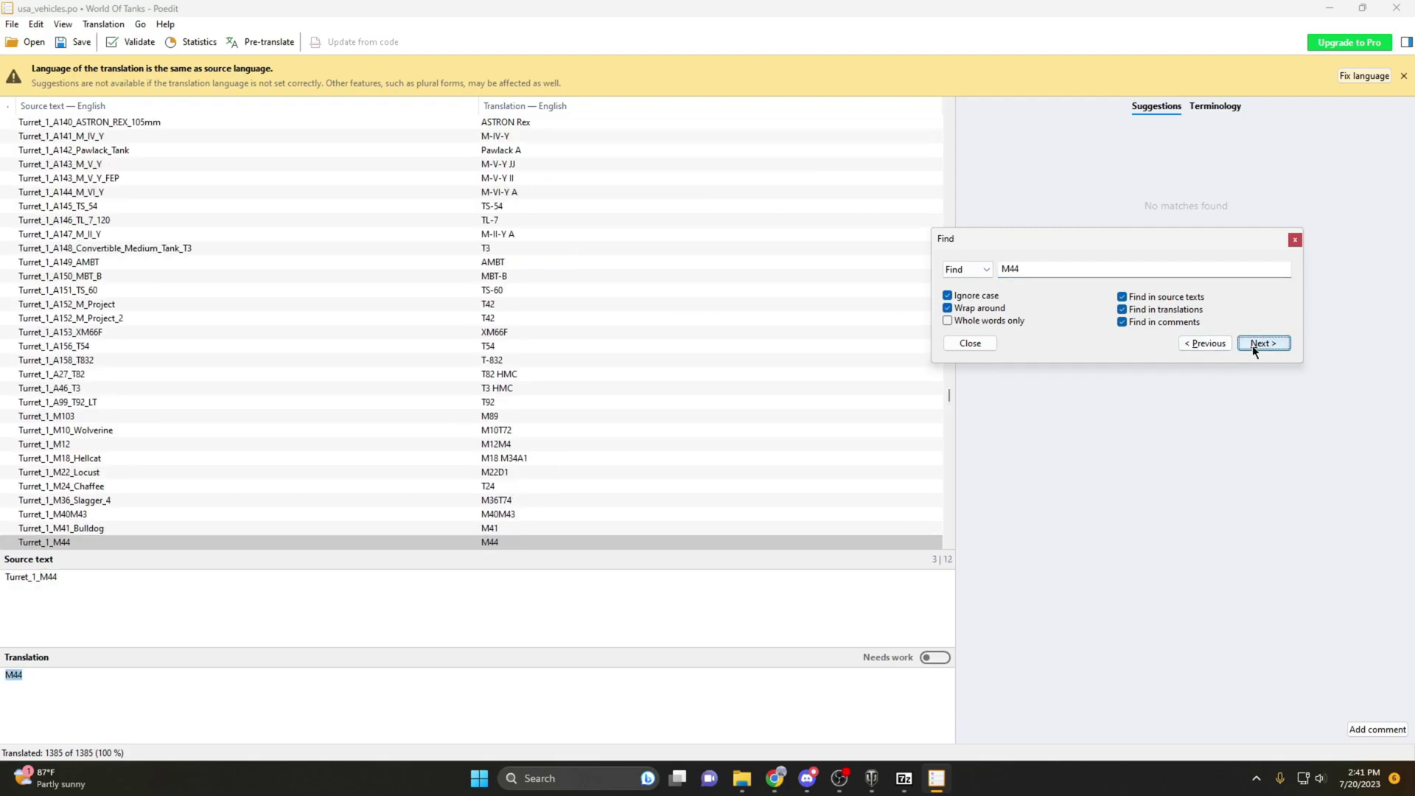
left_click(1204, 344)
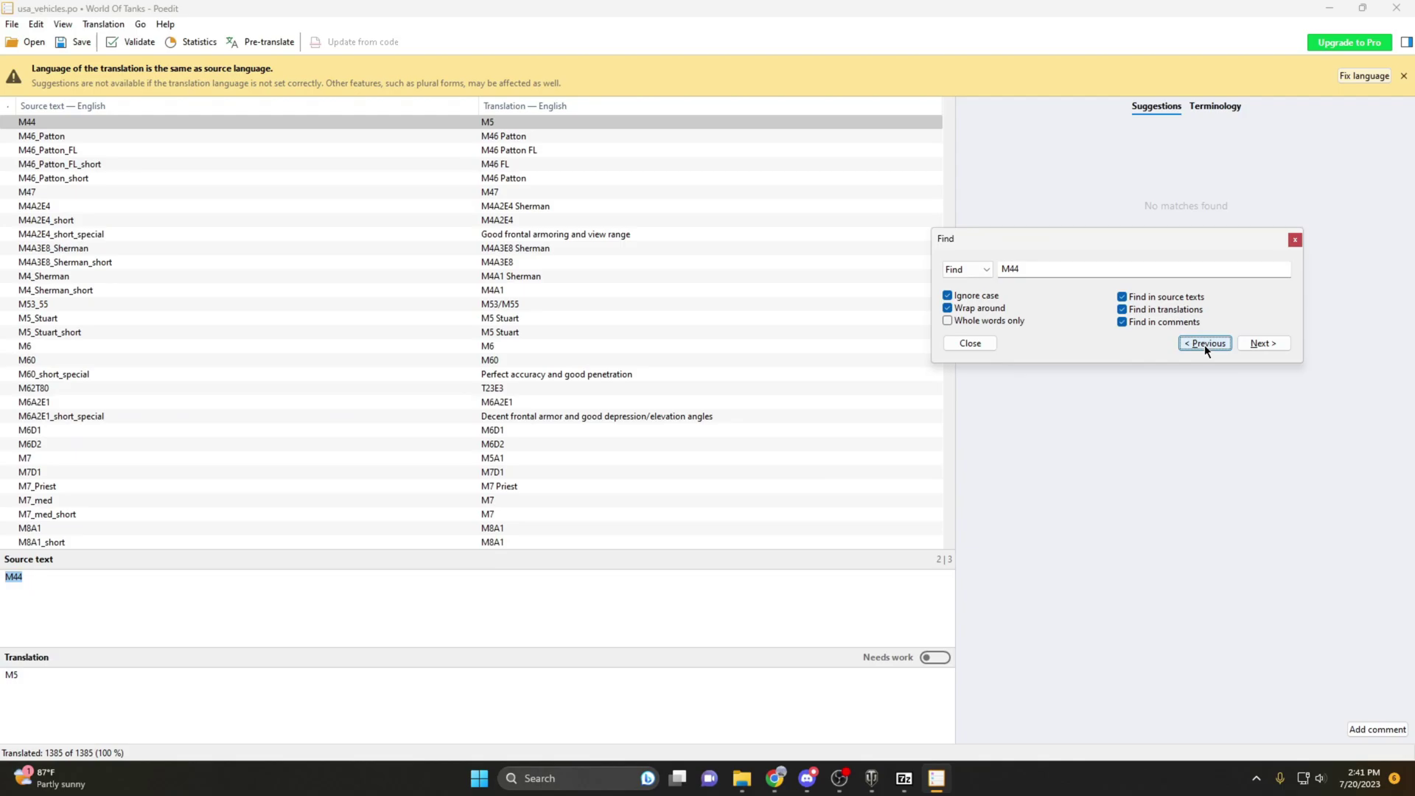
left_click(1271, 343)
left_click(1281, 338)
left_click(1281, 338)
left_click(1281, 338)
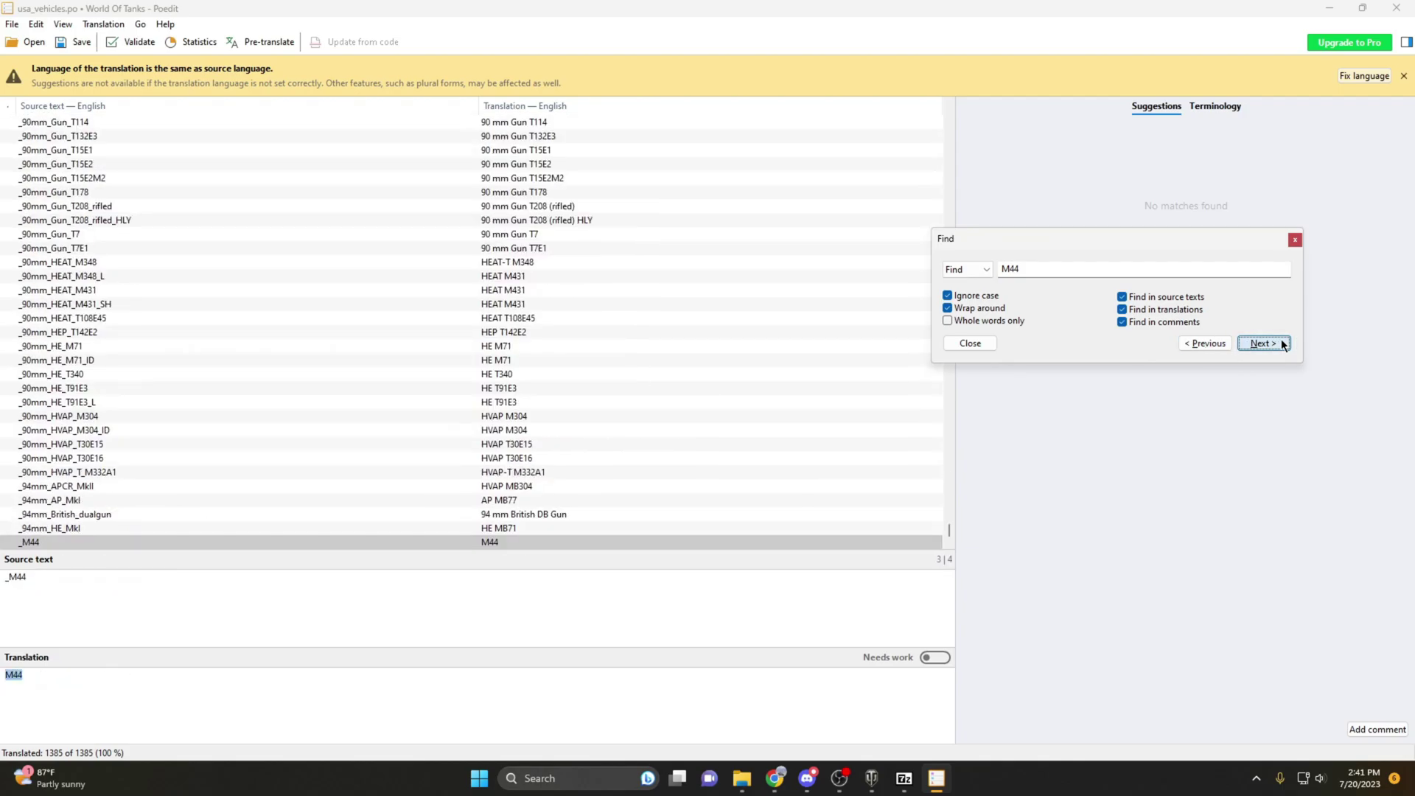
- Check the adjacent _M44_descr match, return to the _M44 entry, and replace its translation with "Jeff"
left_click(951, 533)
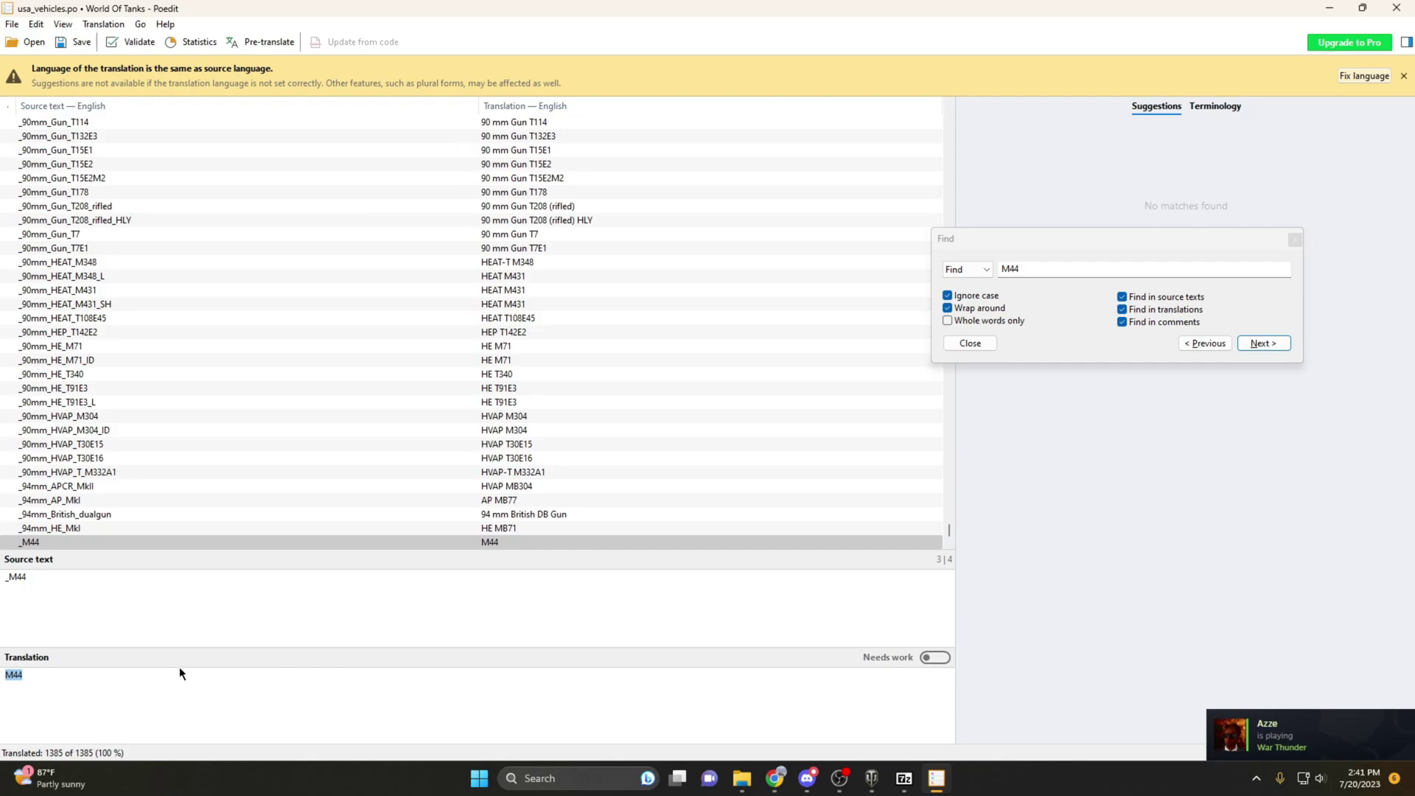
left_click(121, 687)
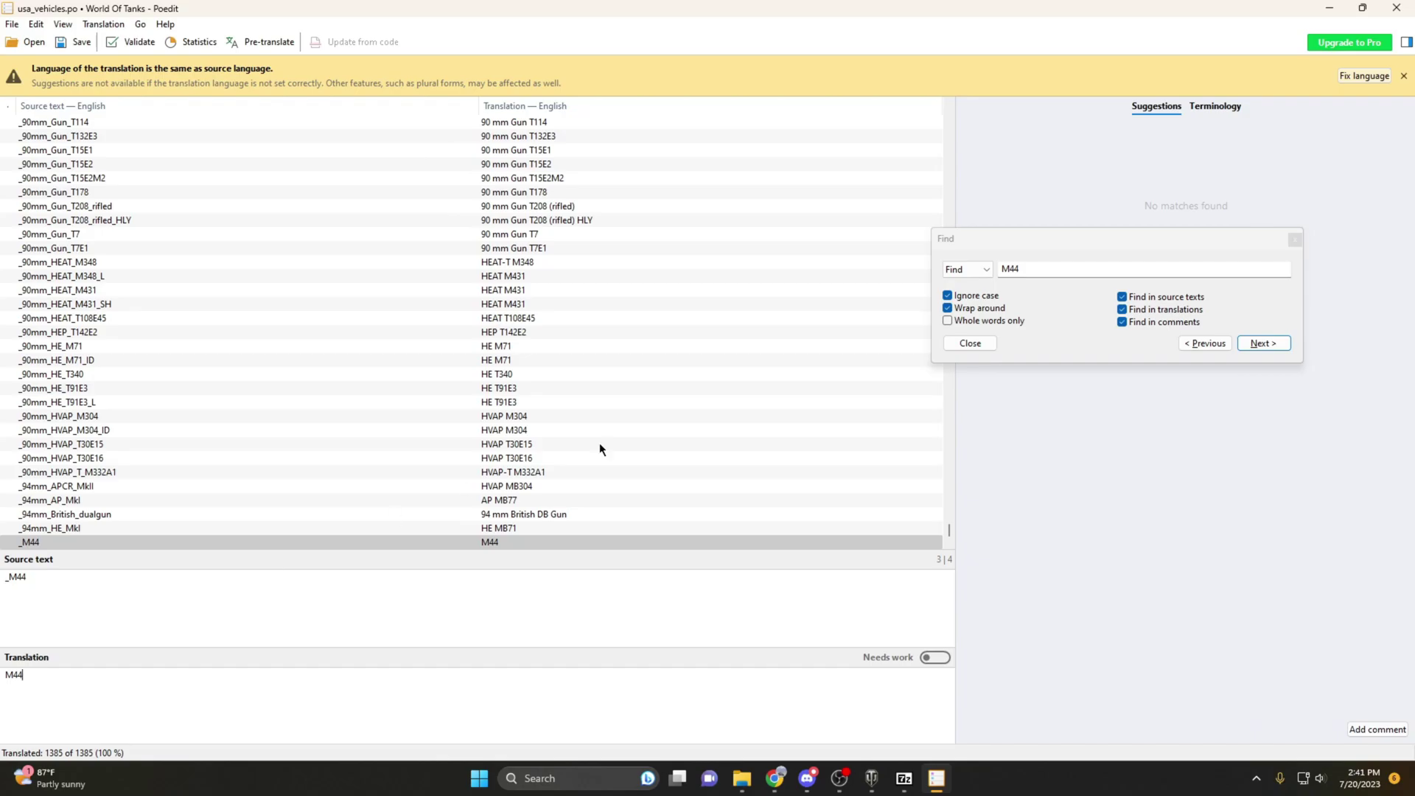
left_click(1265, 343)
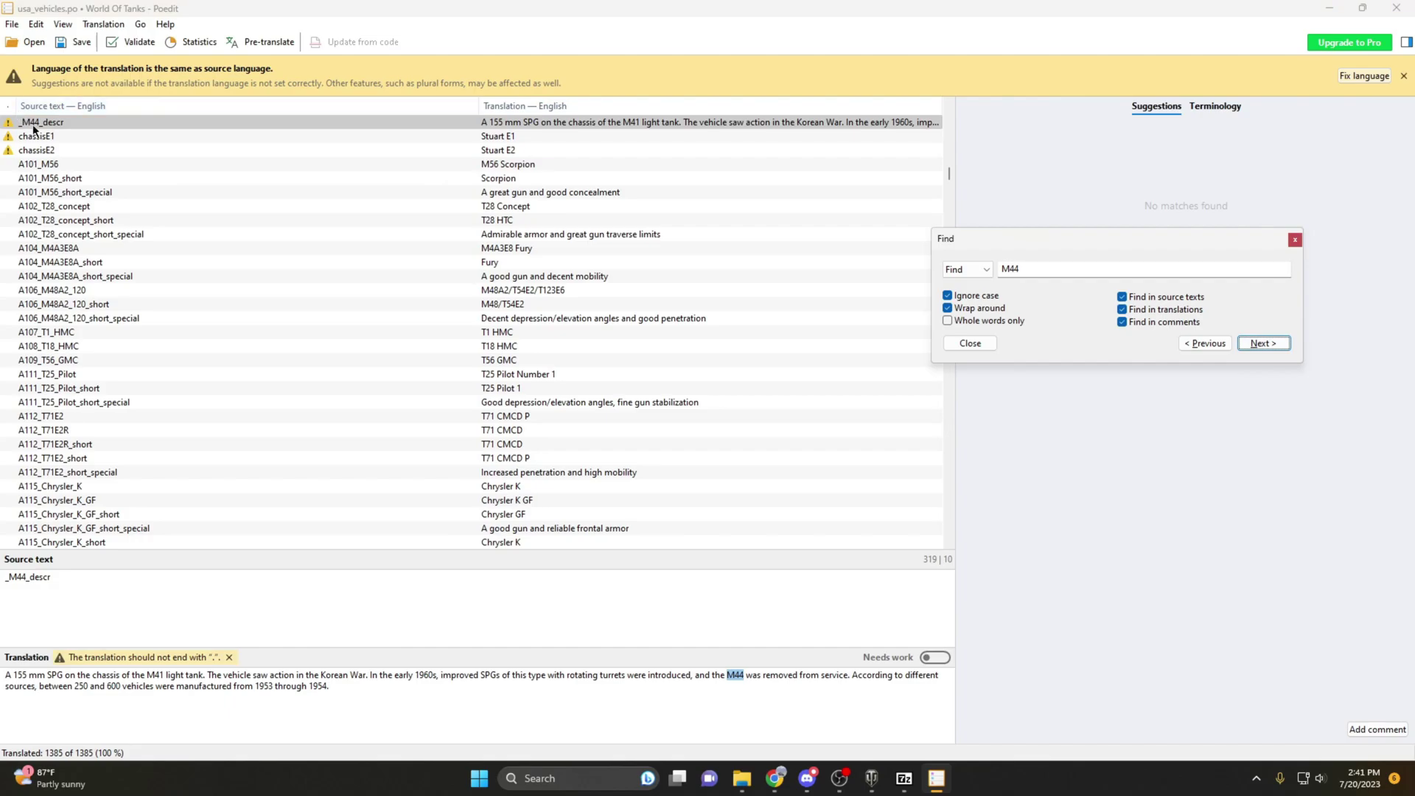
left_click(1205, 343)
double_click(29, 675)
key("BackSpace")
key("BackSpace")
key("BackSpace")
type("Jeff")
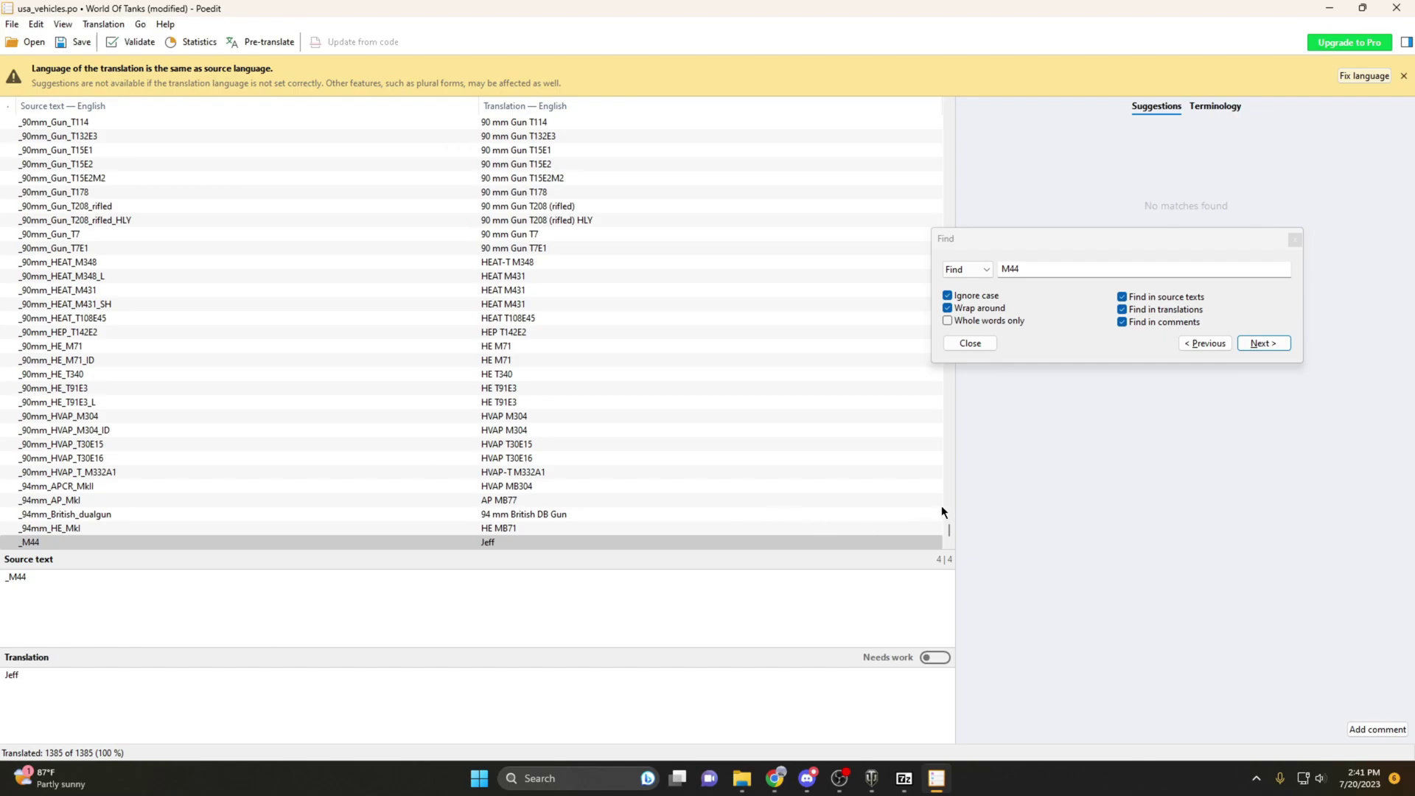
- Check the M44's research view in World of Tanks, and search the Poedit file for "M45" to find the _155mm_Howitzer_M45 entry
left_click(872, 778)
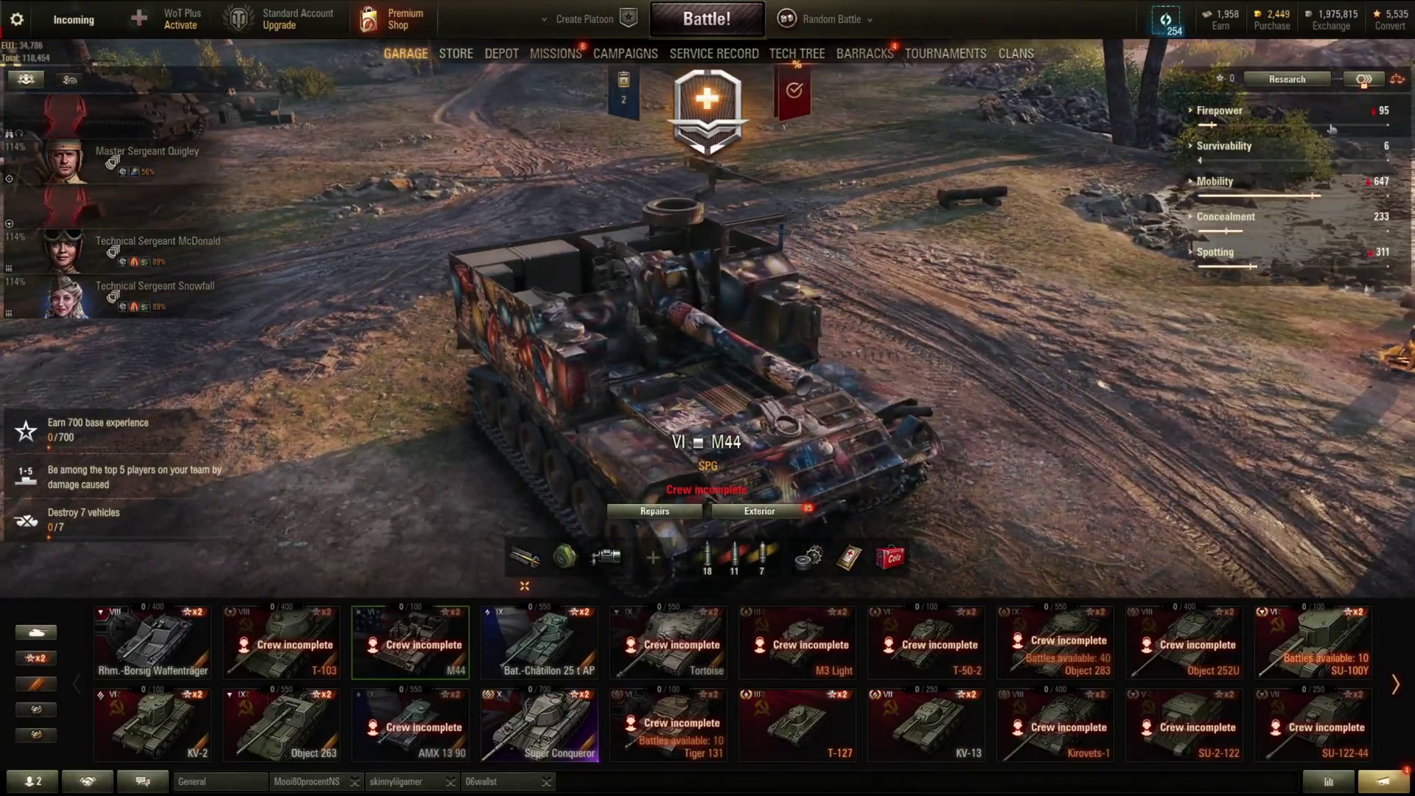
left_click(1320, 81)
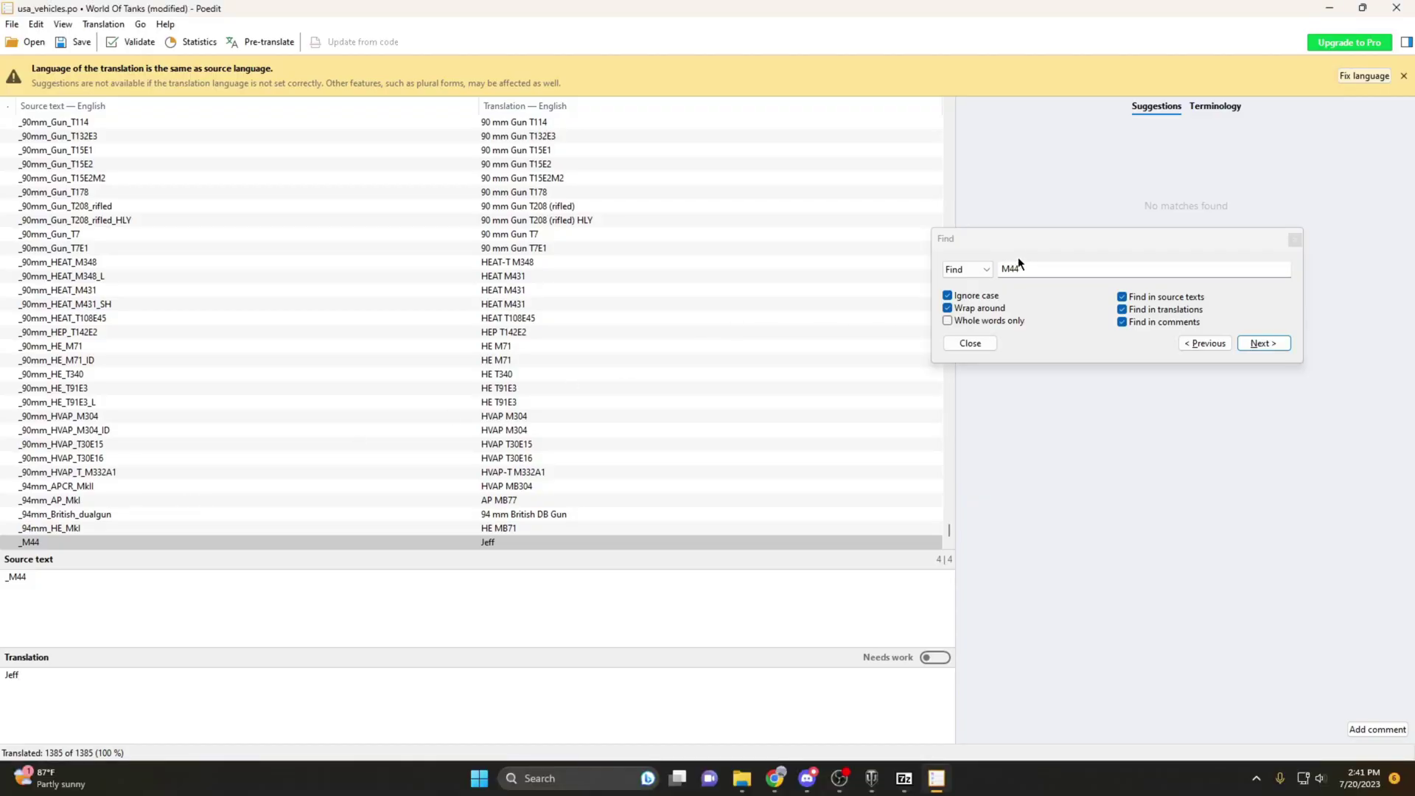
key("BackSpace")
type("5")
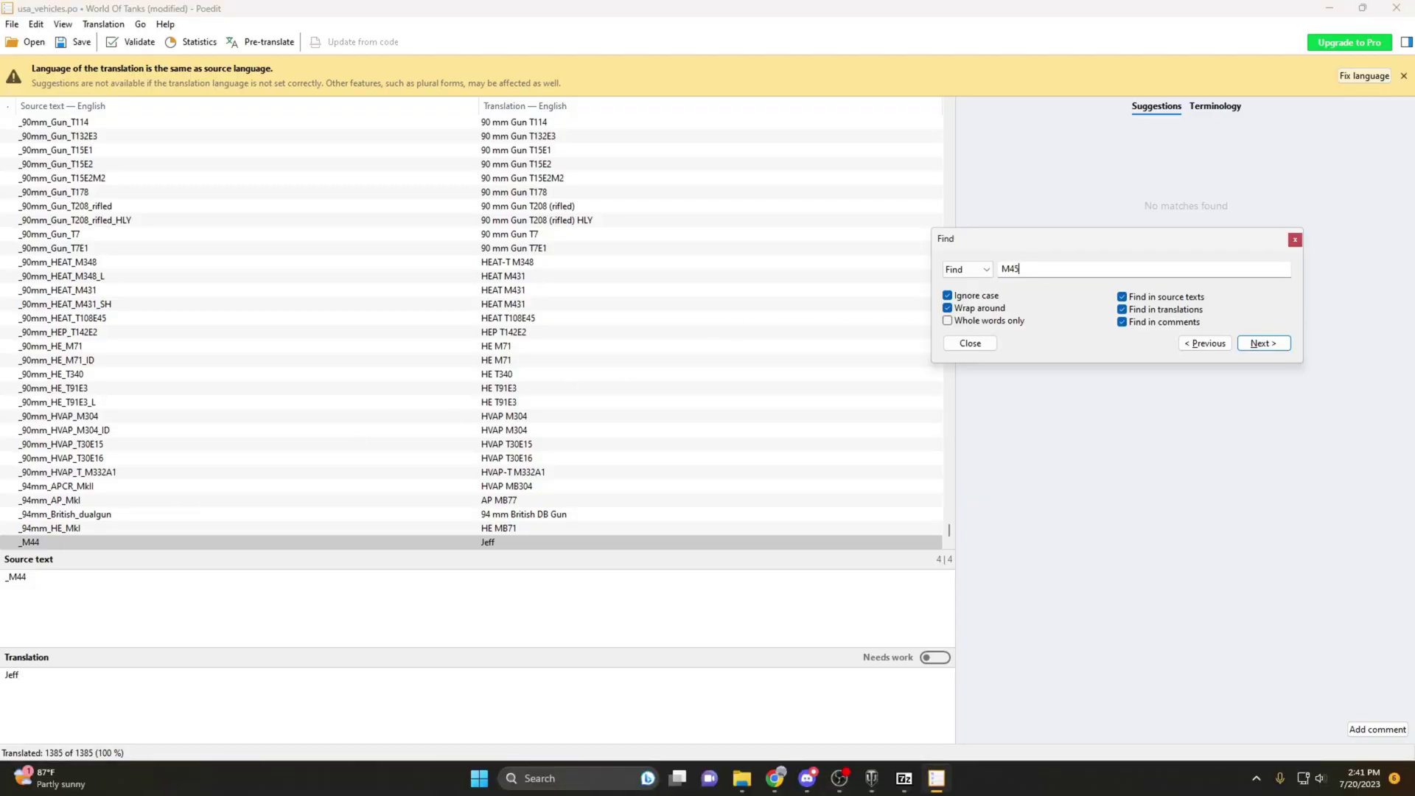
left_click(1268, 346)
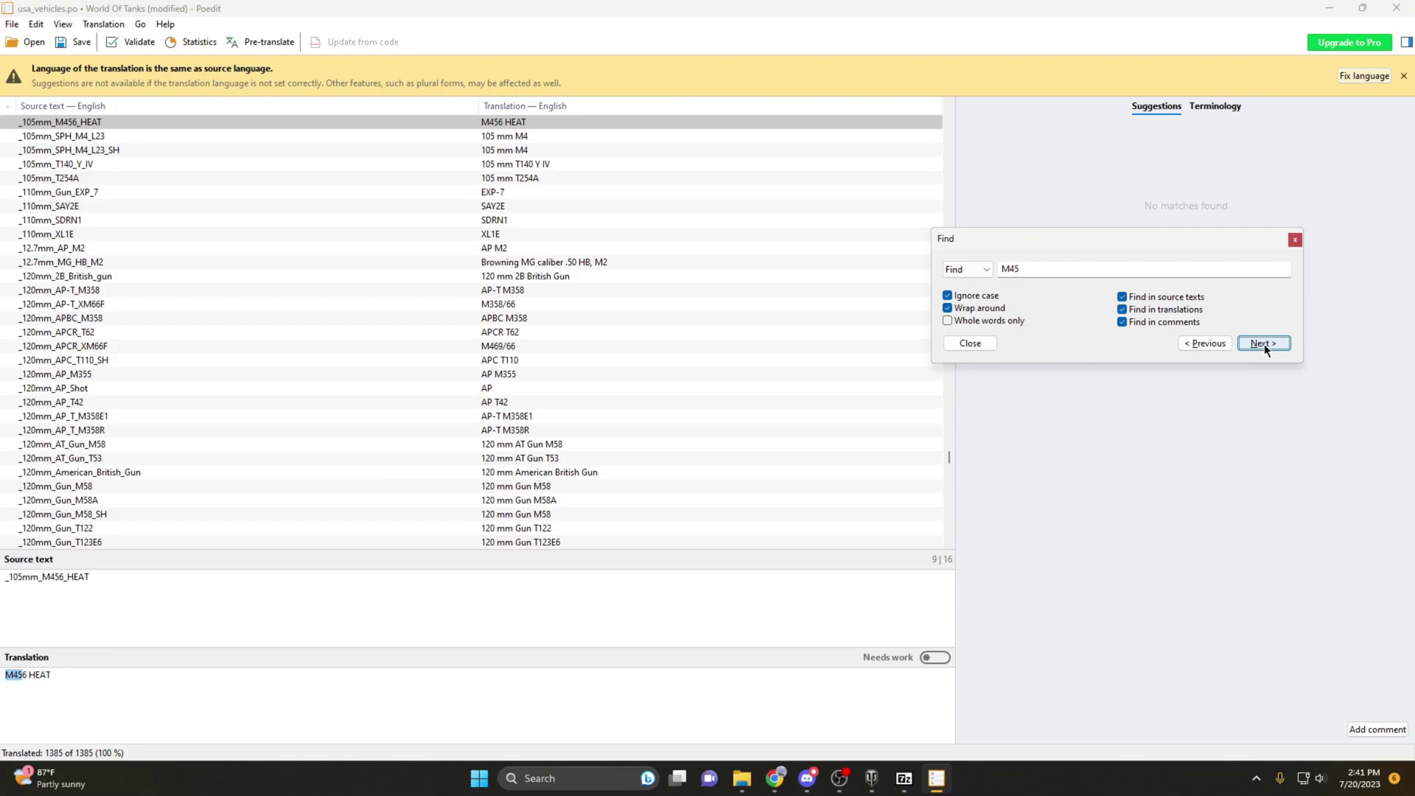
left_click(1263, 344)
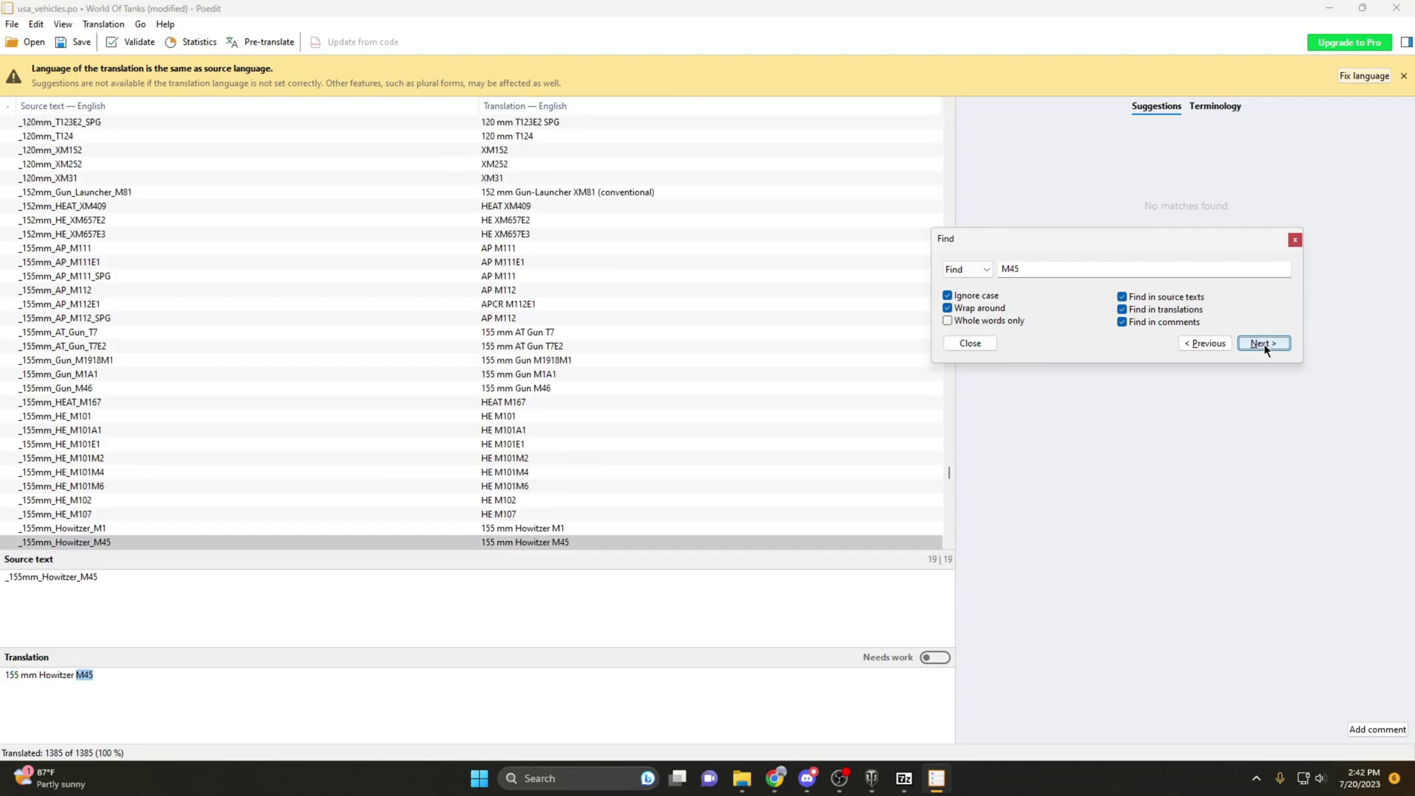
- Replace the translation of the _155mm_Howitzer_M45 entry with text beginning "Very Annoyin"
left_click(259, 649)
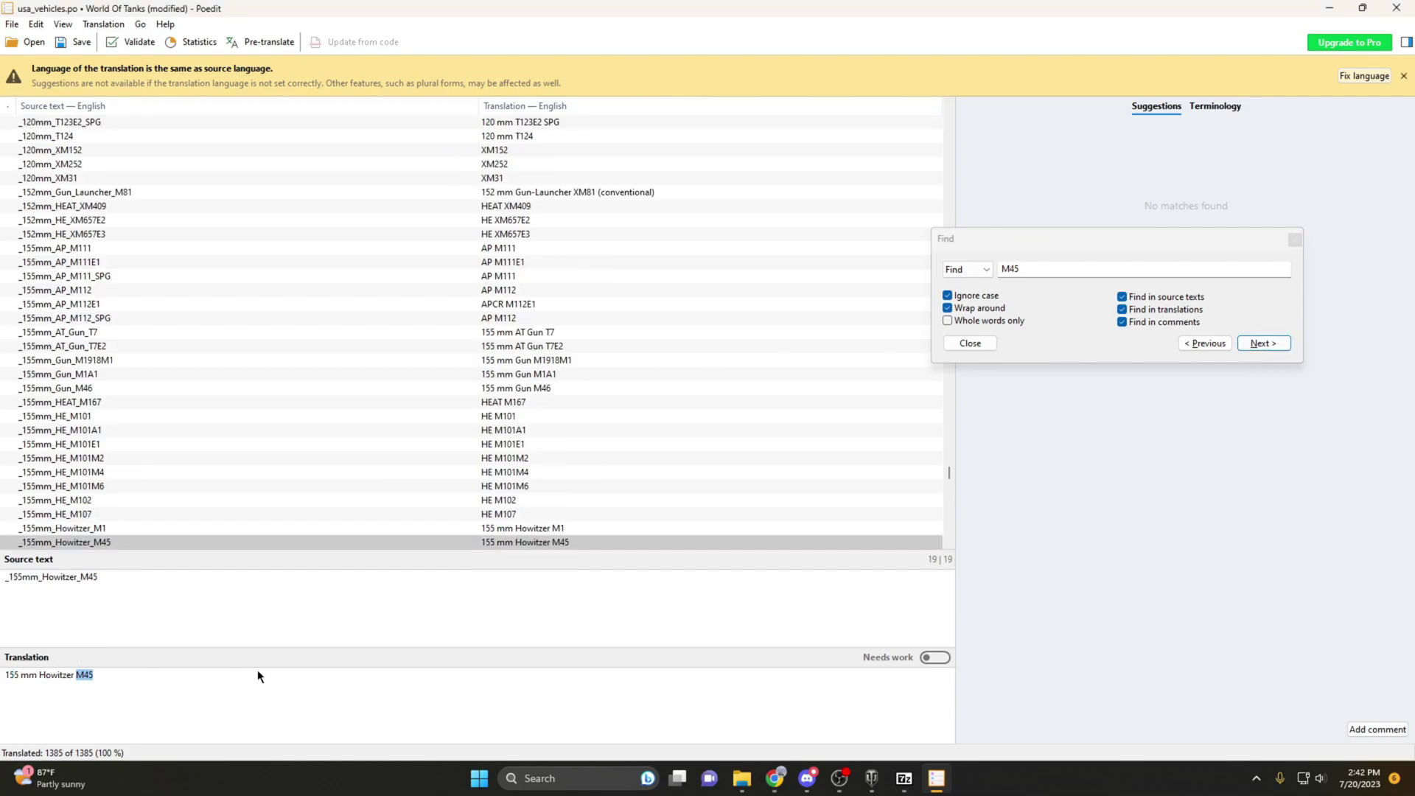
key("ctrl+a")
key("BackSpace")
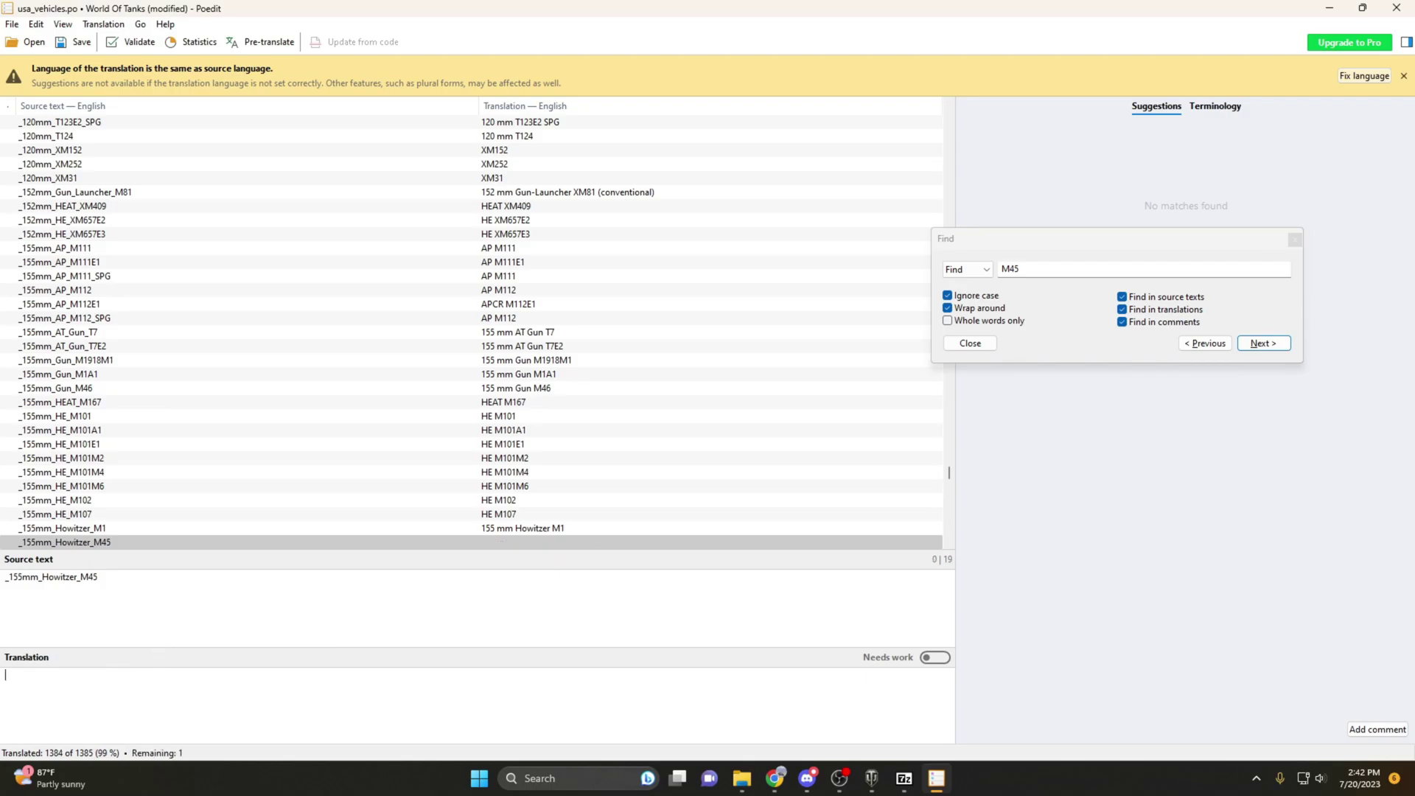
type("Very Annoyin")
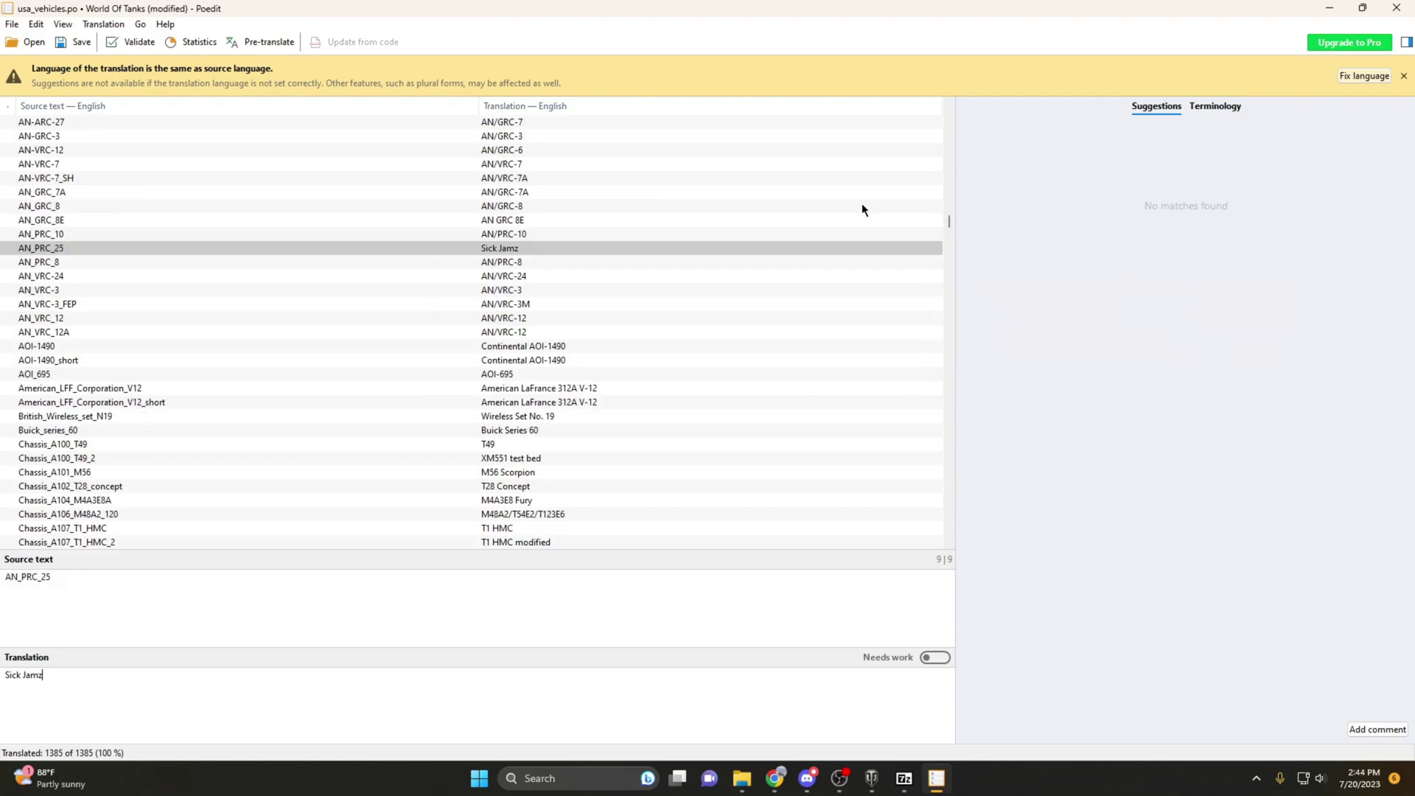
- Review the edited _M44 entry at the end of the list and save usa_vehicles.po
left_click_drag(949, 221, 949, 537)
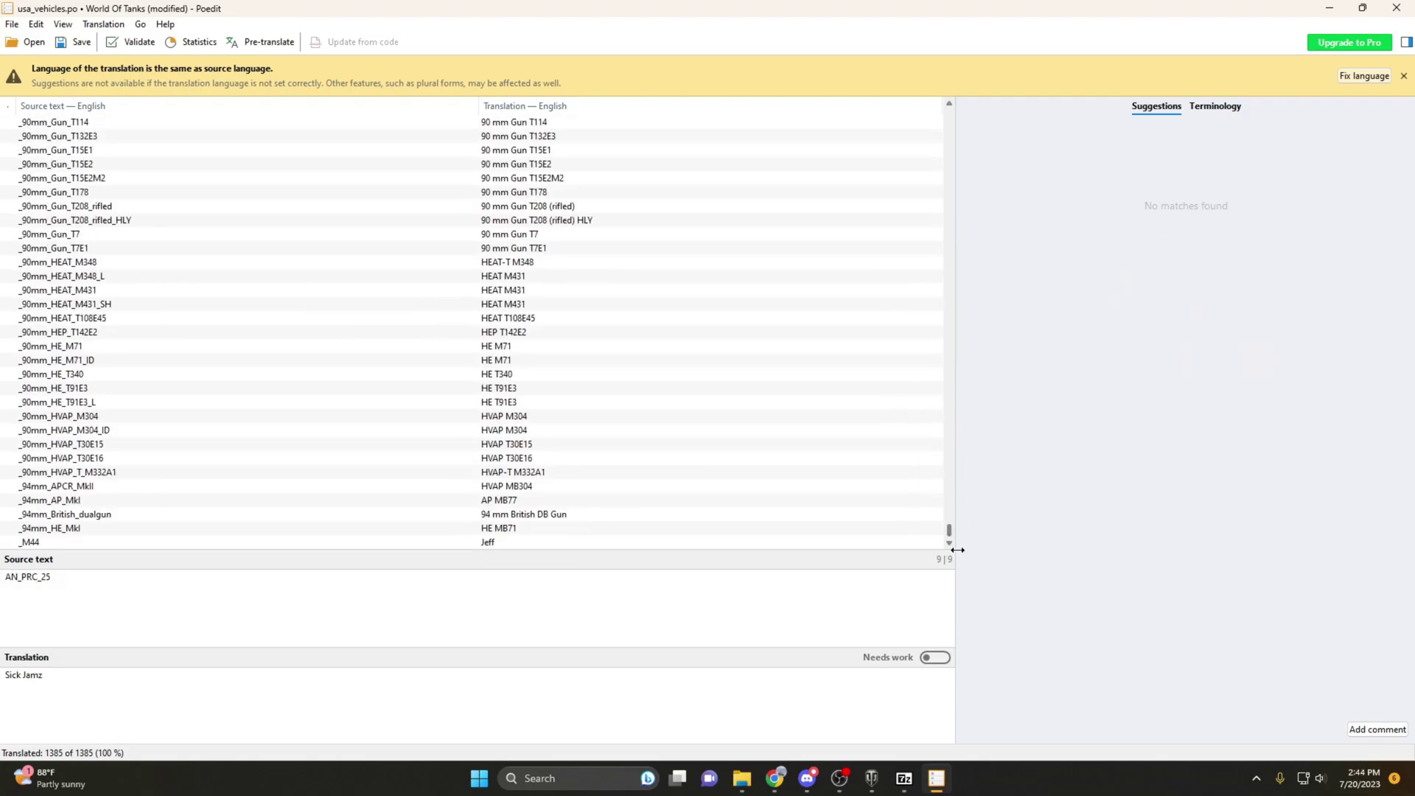
left_click(485, 542)
left_click(1041, 278)
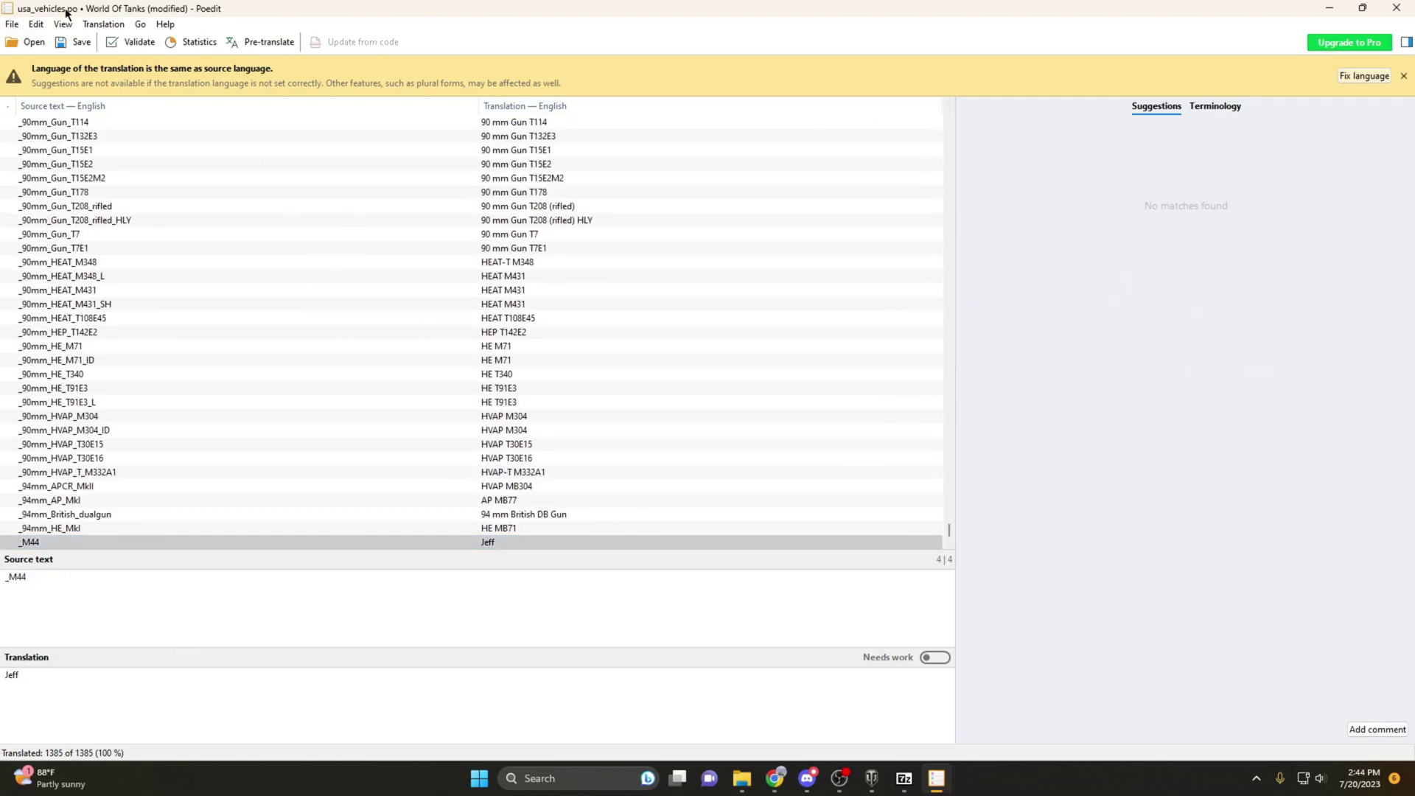
left_click(79, 43)
- Switch to the tutorial folder in File Explorer and refresh it to check the modified dates of both usa_vehicles files
mouse_move(741, 781)
left_click(747, 700)
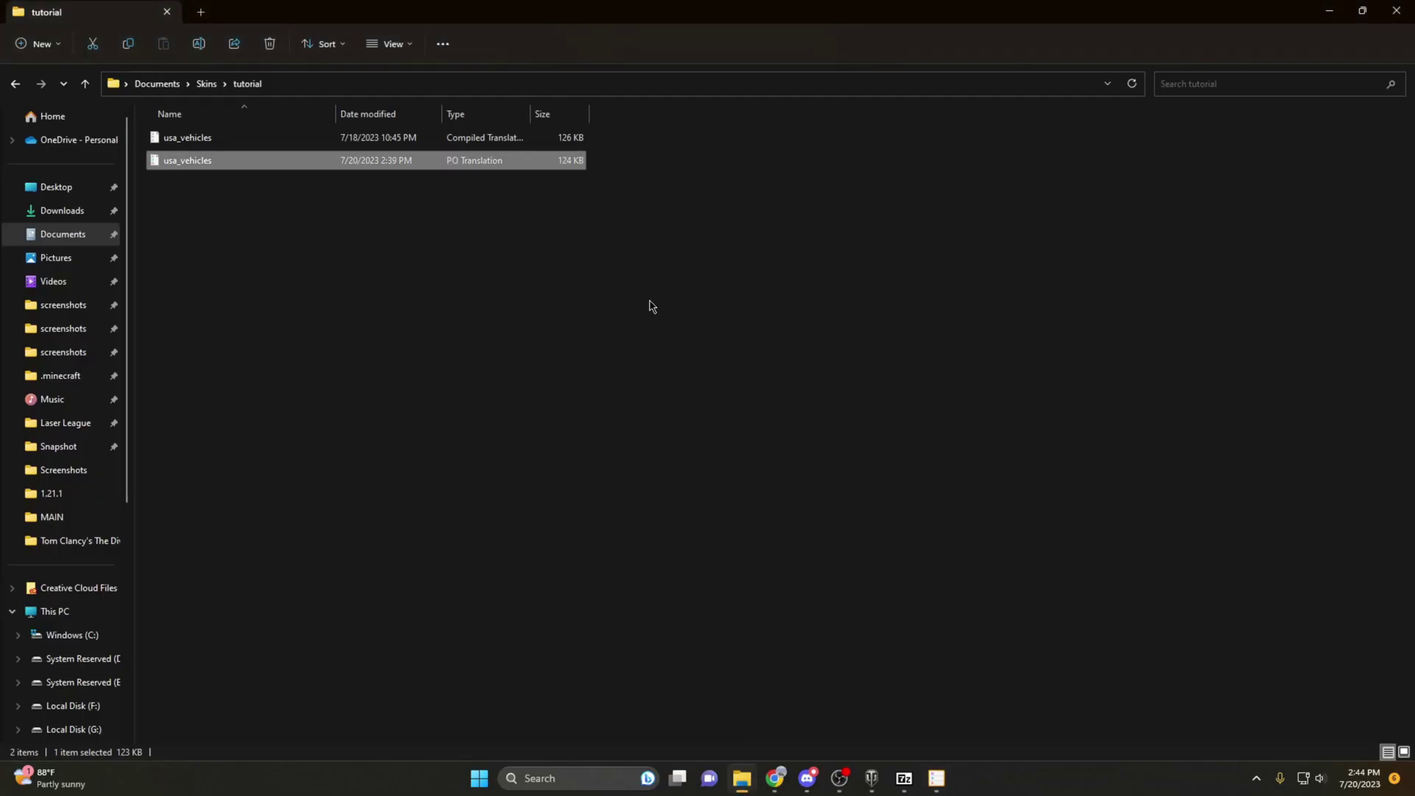
left_click(359, 144)
left_click(1131, 83)
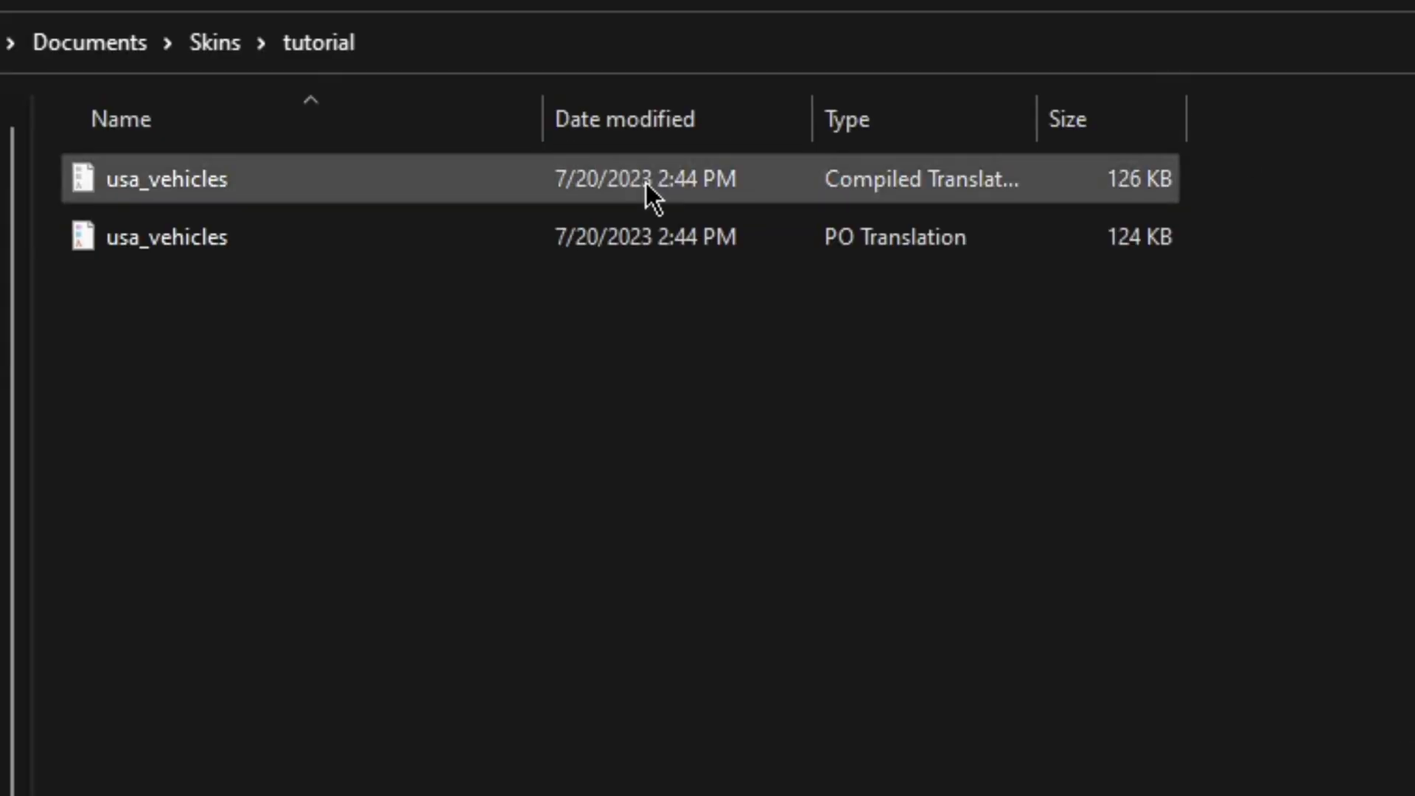
- Go to the C:\Games folder from the game's screenshots folder and open World_of_Tanks_EU
left_click(575, 179)
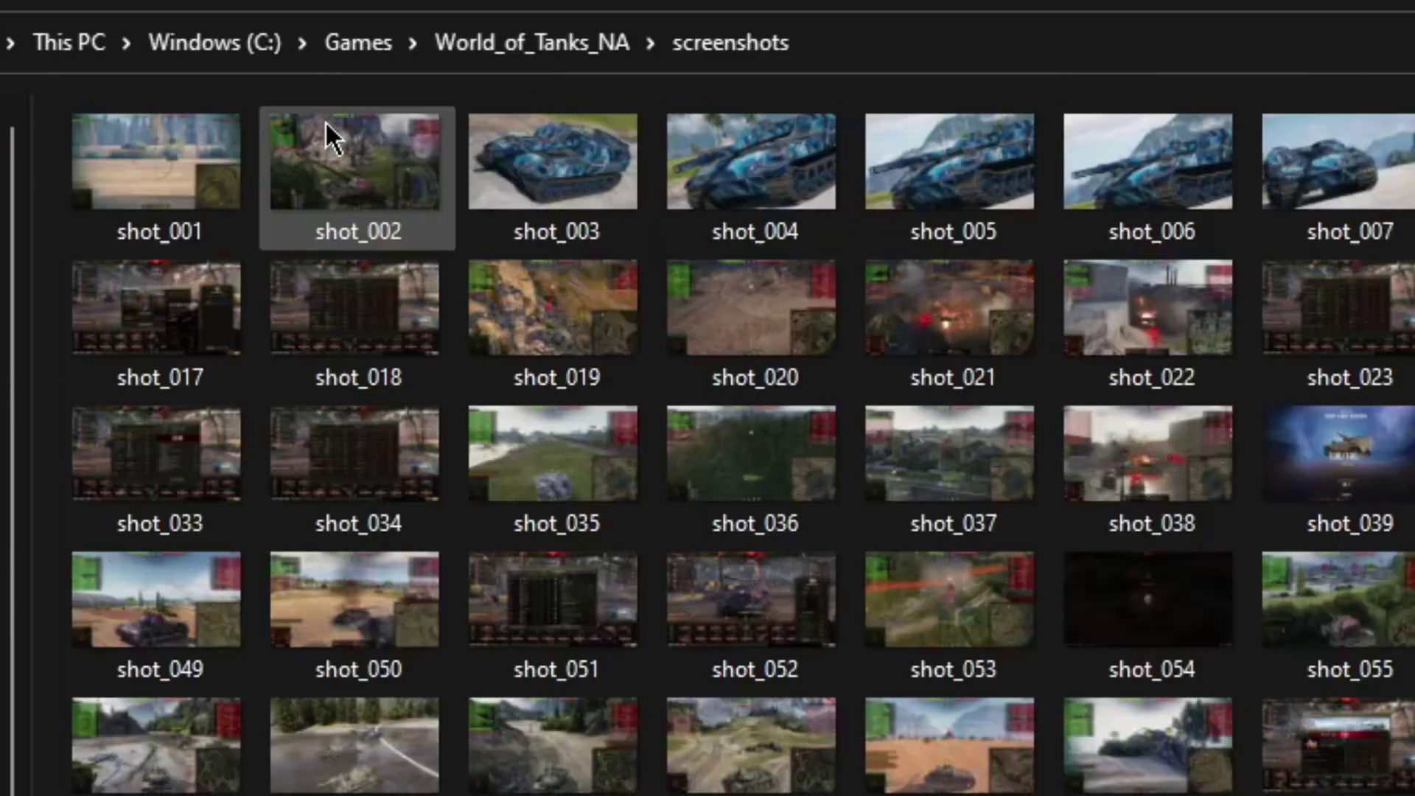
left_click(347, 49)
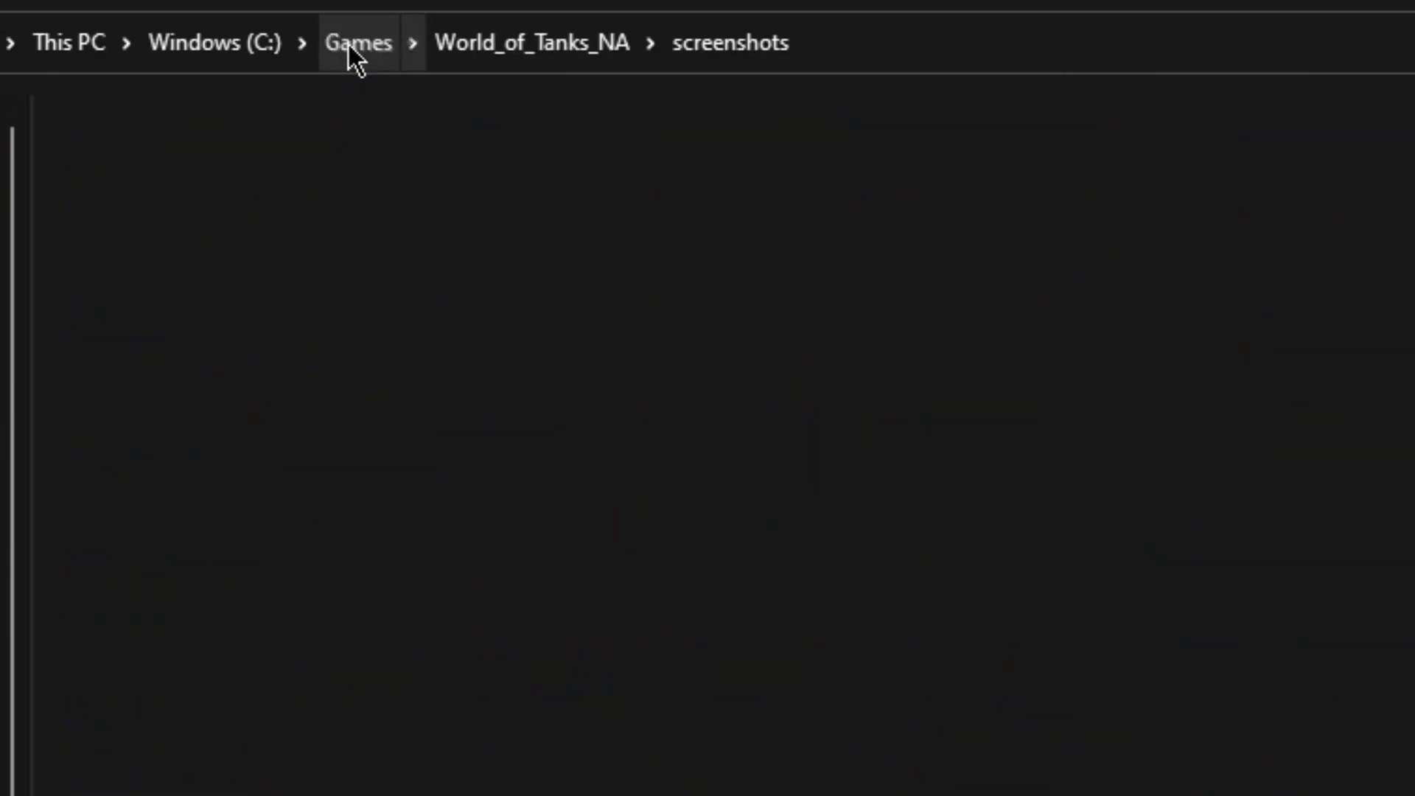
double_click(569, 224)
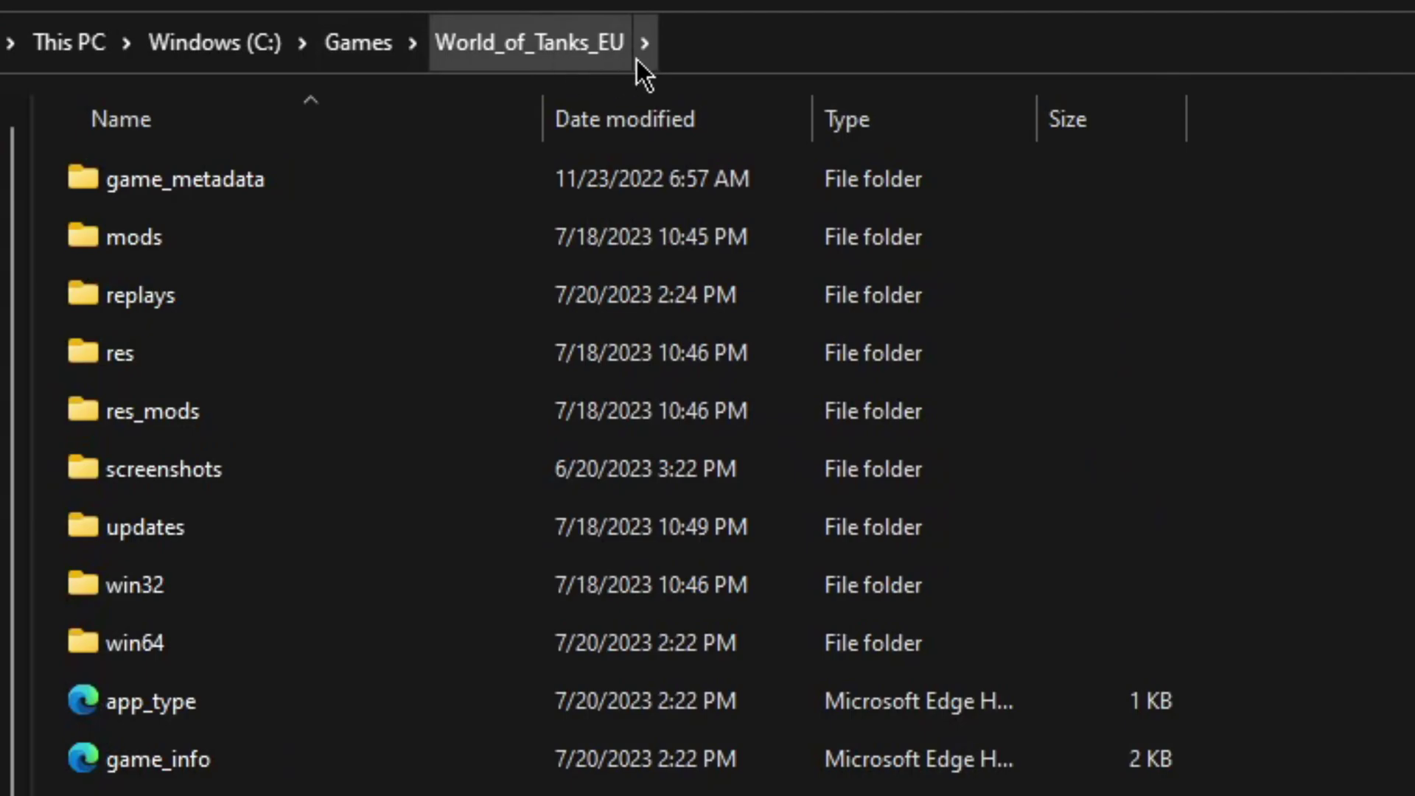
- Create a folder named text inside the game's res_mods\1.21.1.0 folder
double_click(602, 422)
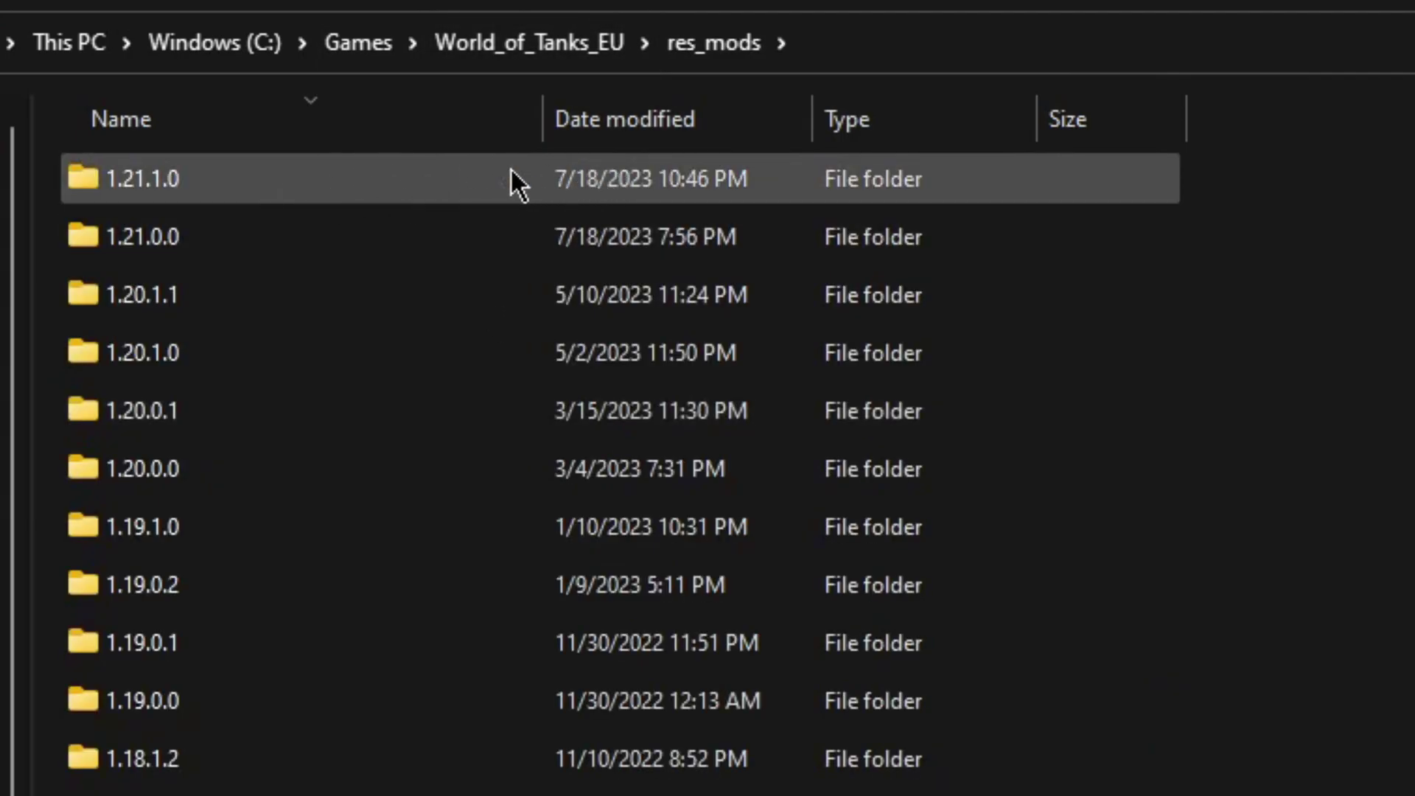
double_click(625, 178)
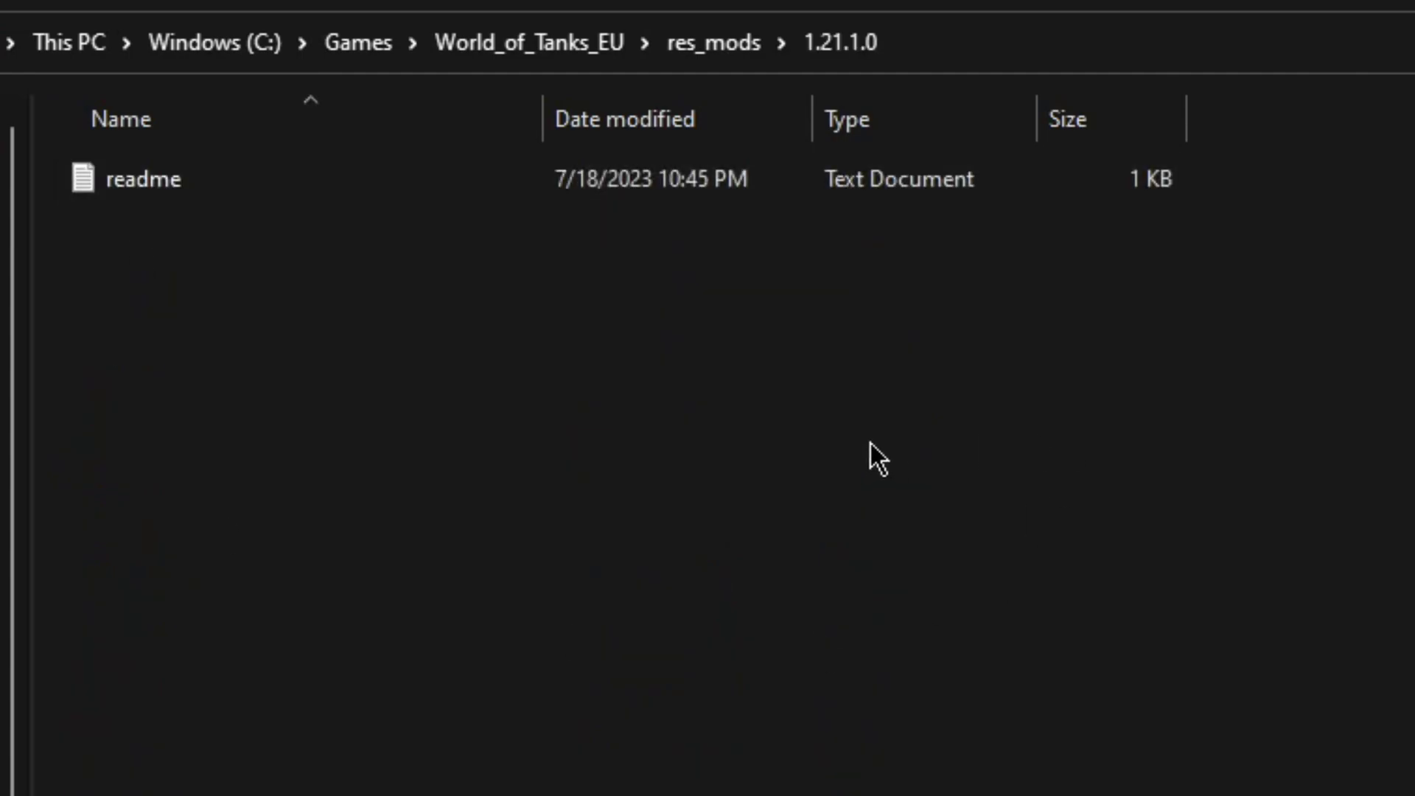
right_click(338, 370)
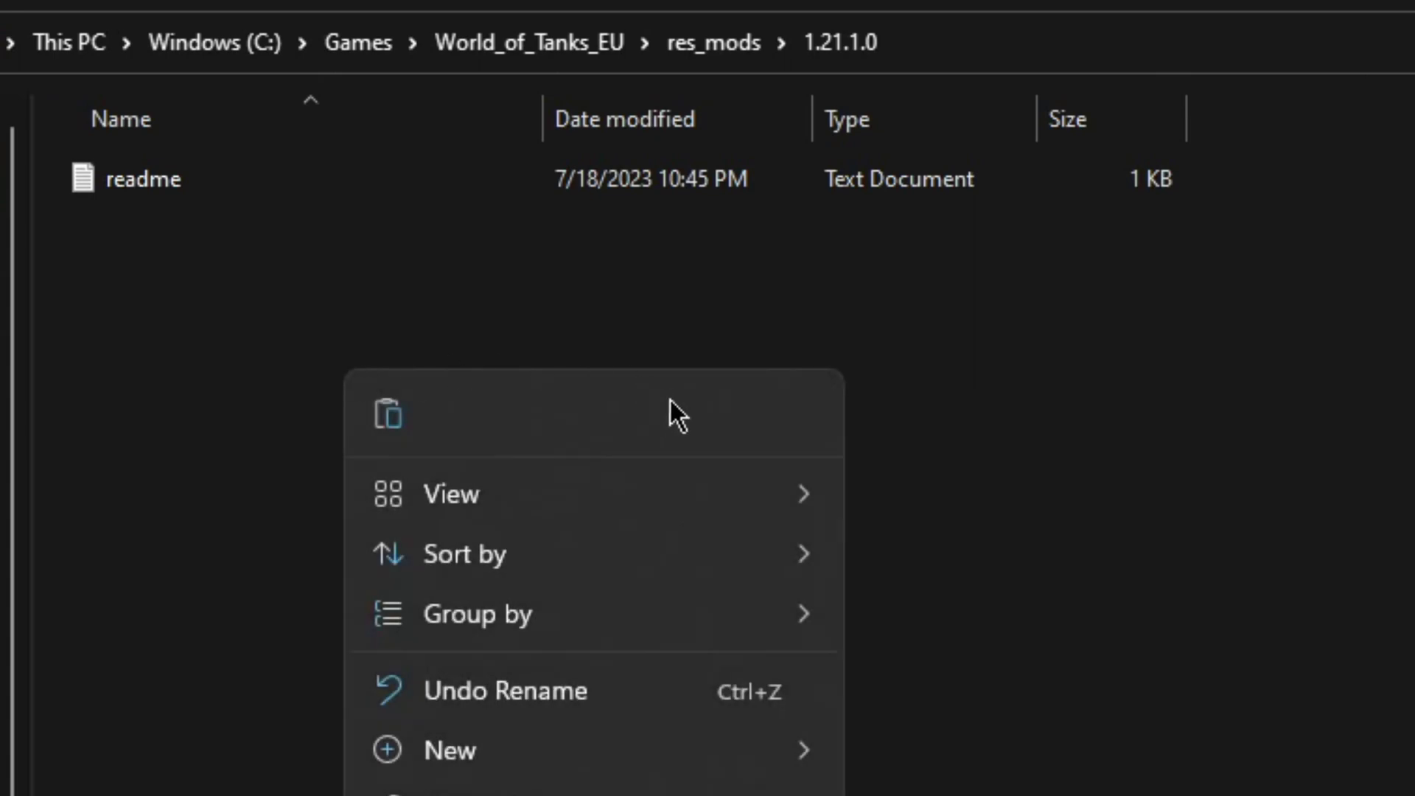
mouse_move(723, 737)
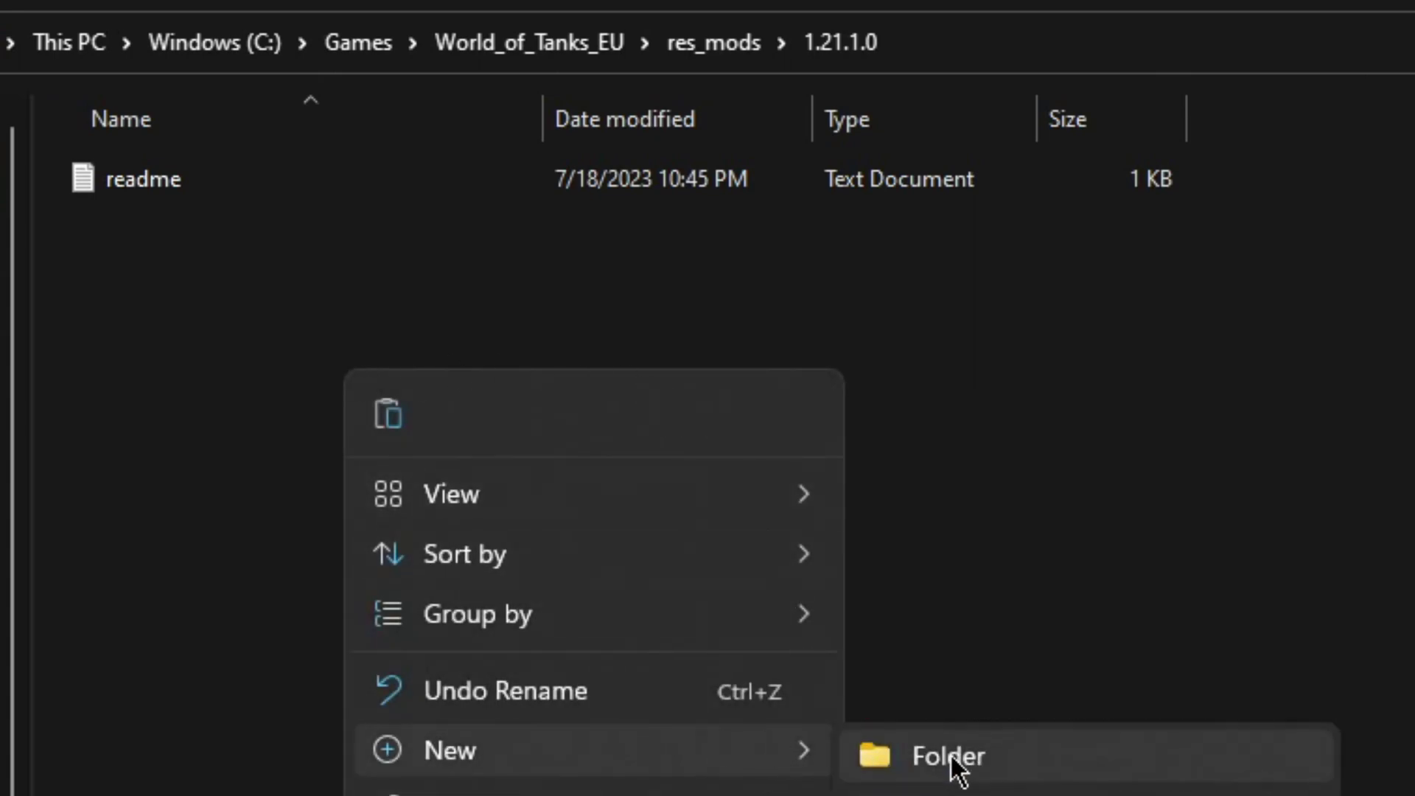
left_click(955, 768)
type("text")
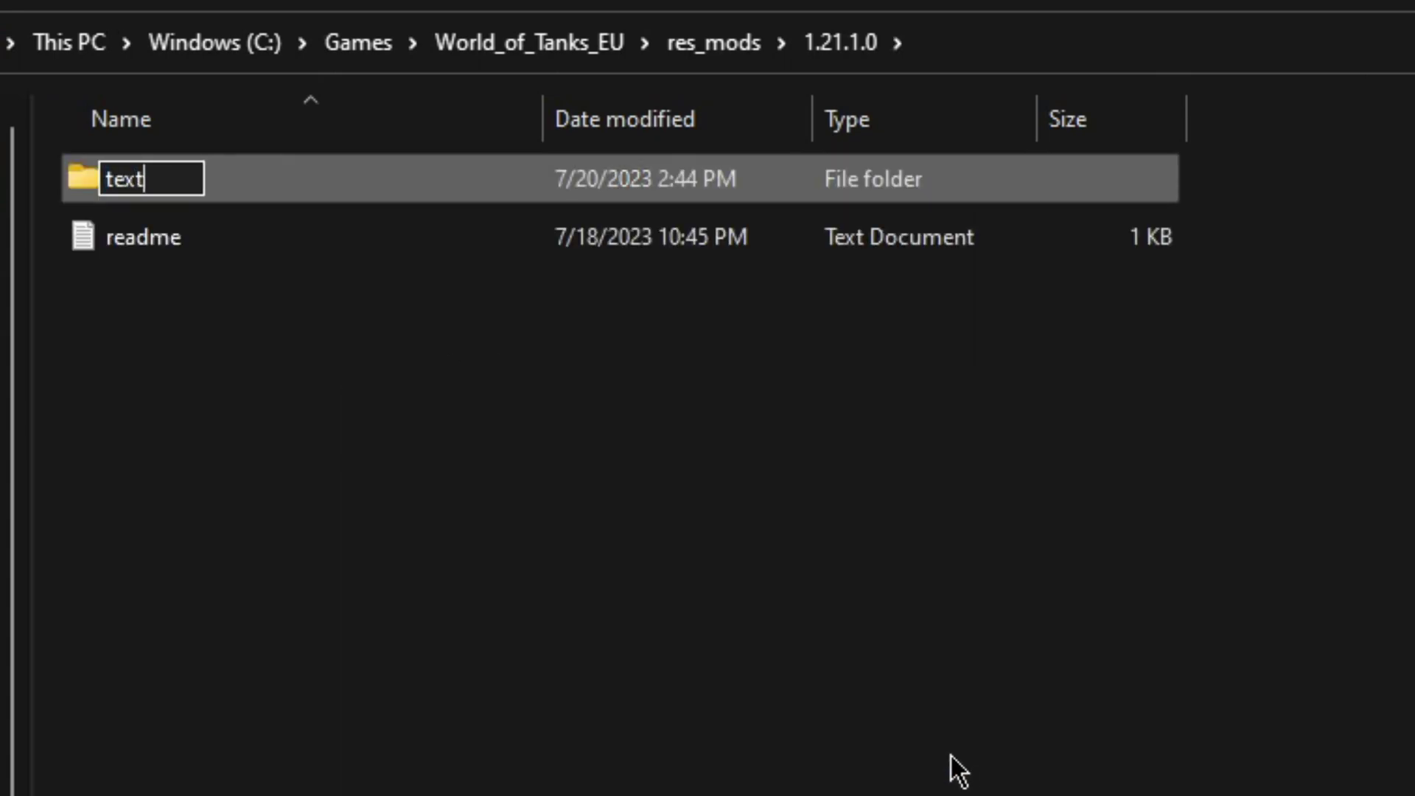
key("Return")
- Create a subfolder named lc_messages inside the new text folder
double_click(602, 177)
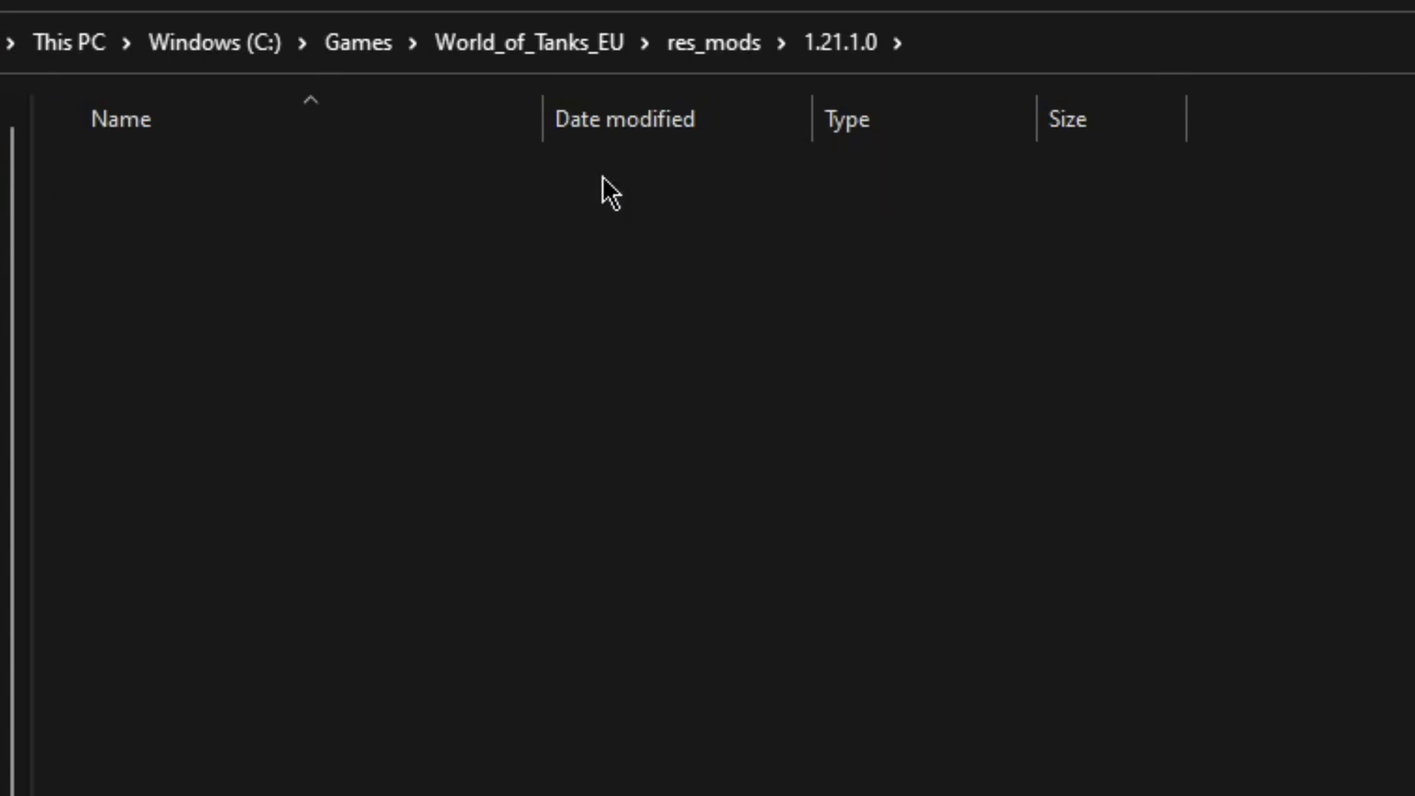
right_click(581, 327)
mouse_move(877, 722)
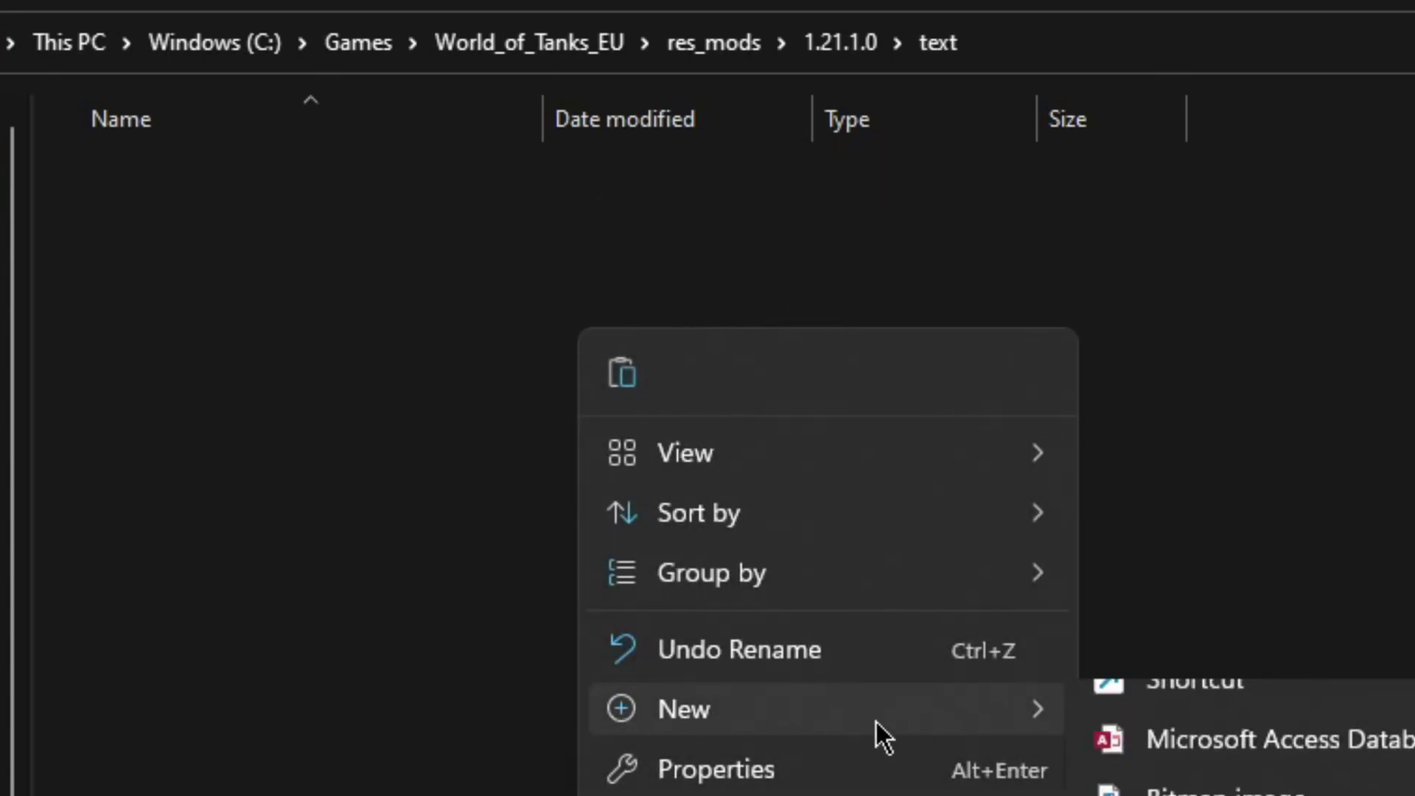
left_click(1173, 724)
type("lc")
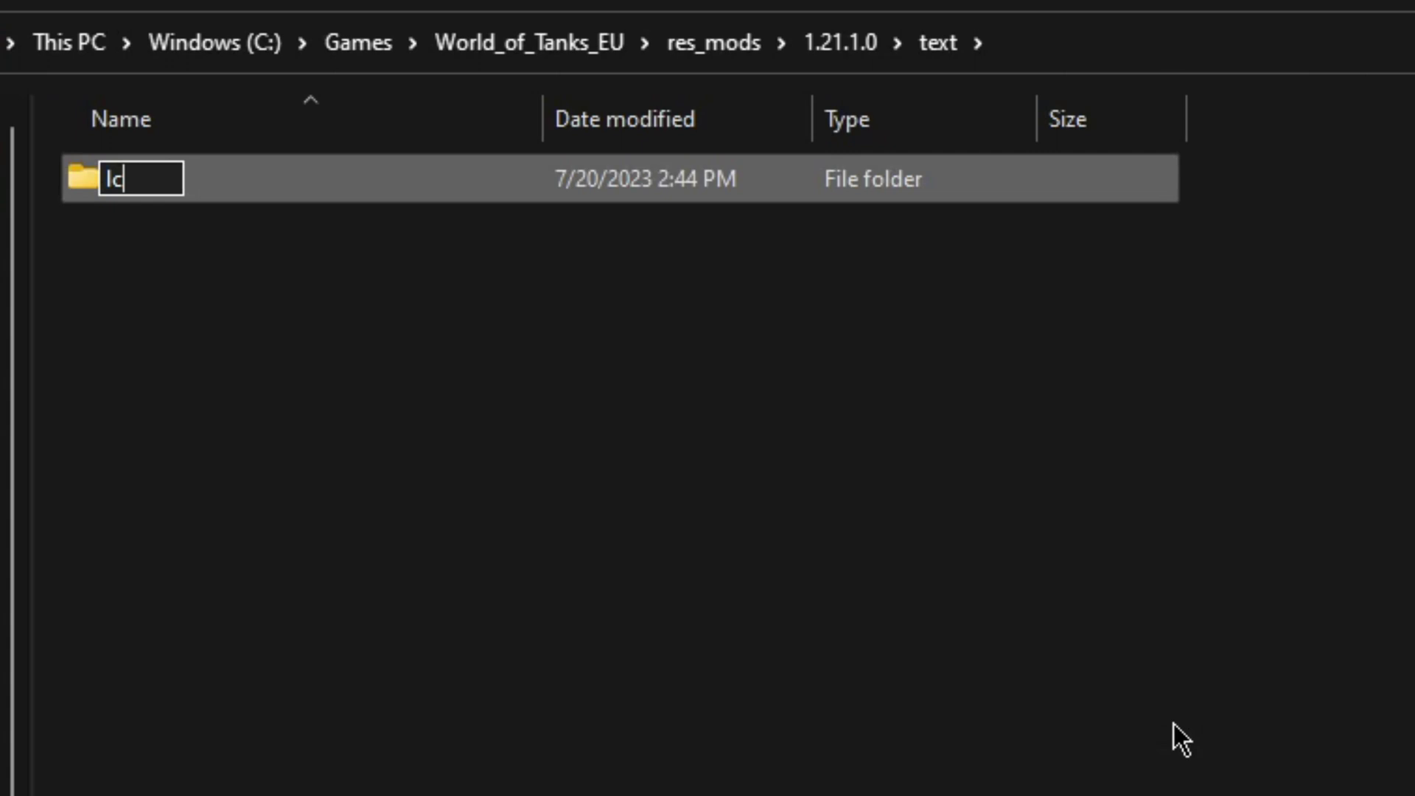
type("_messages")
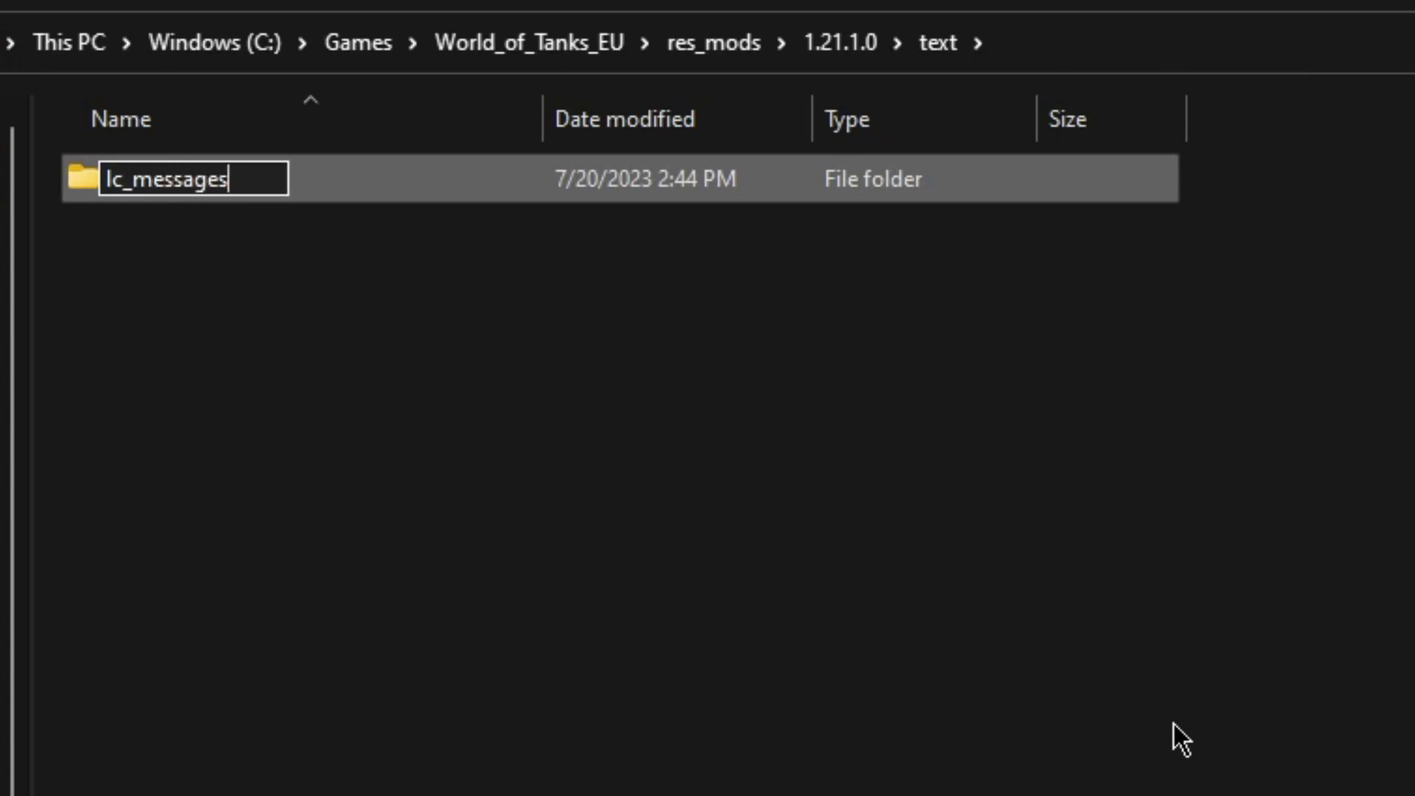
key("Return")
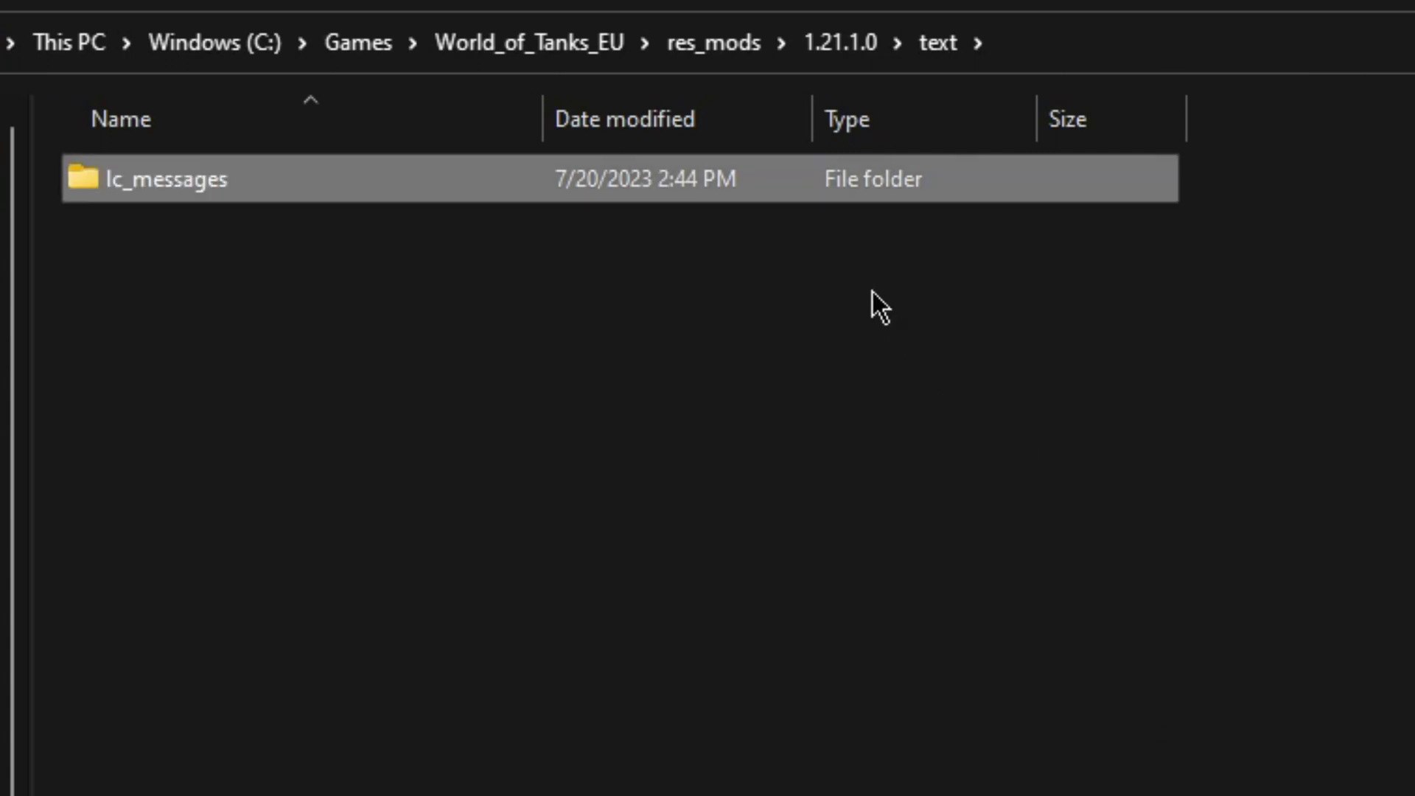
- Paste the copied mod file into the lc_messages folder
double_click(610, 179)
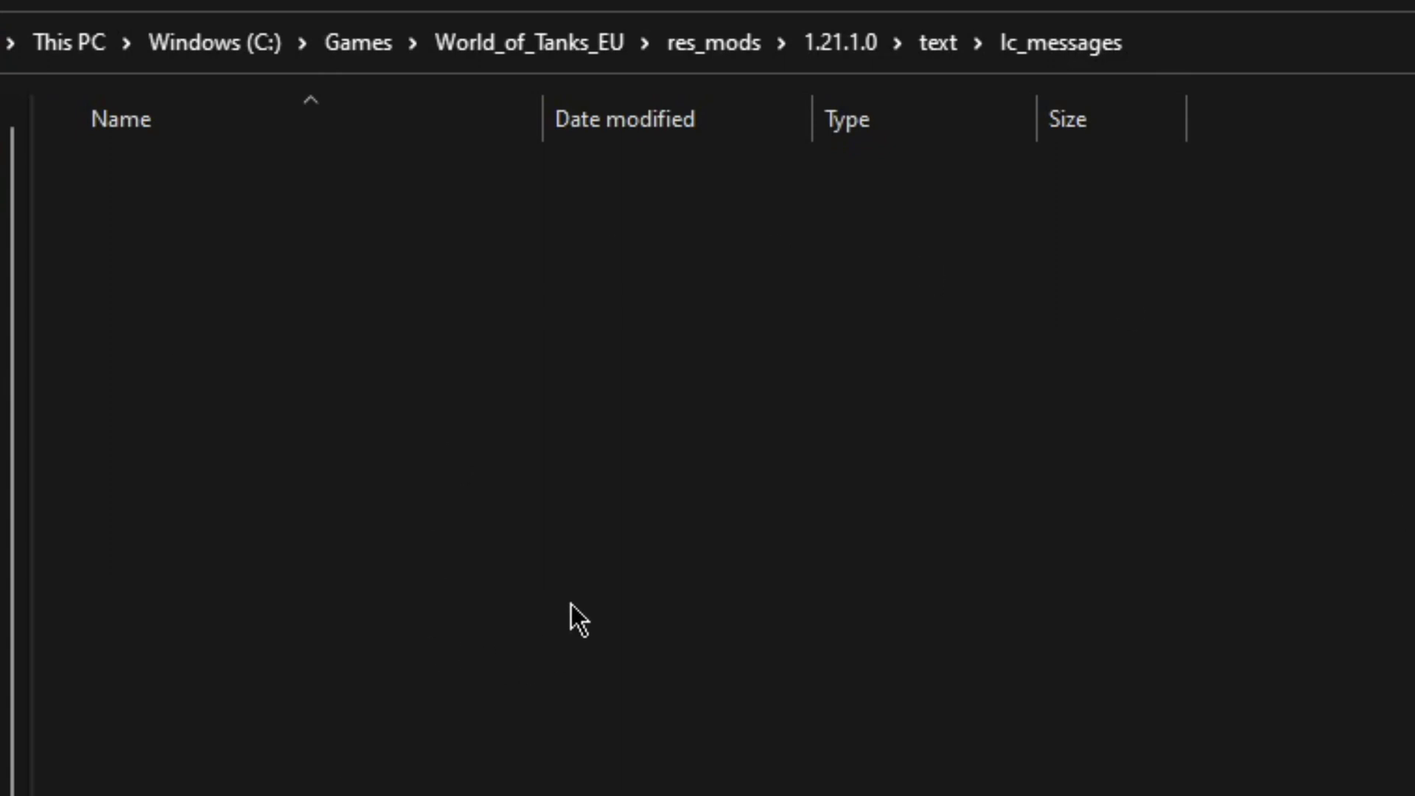
key("ctrl+v")
left_click(333, 325)
left_click(432, 190)
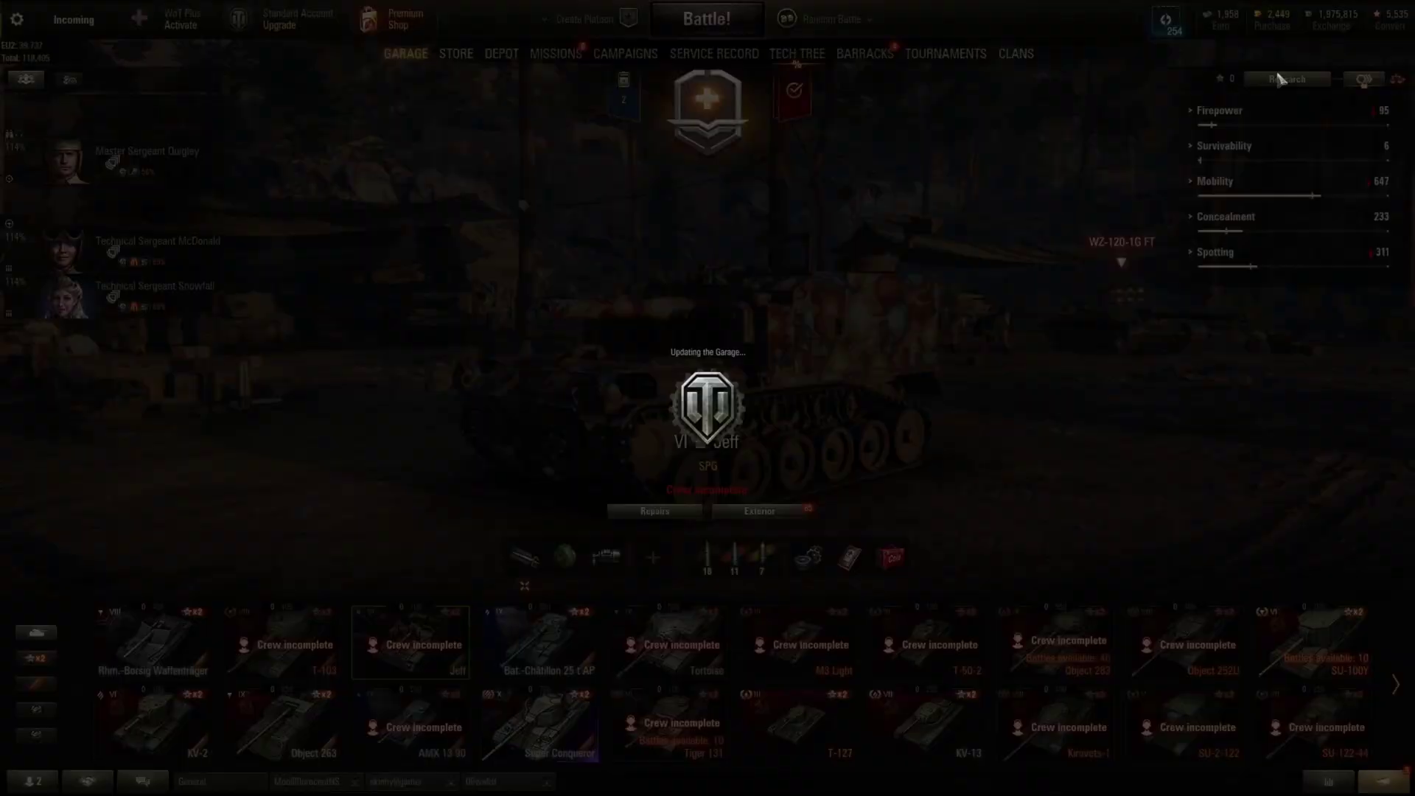
- Switch to World of Tanks and open Jeff's research page to check the renamed modules
left_click(1279, 79)
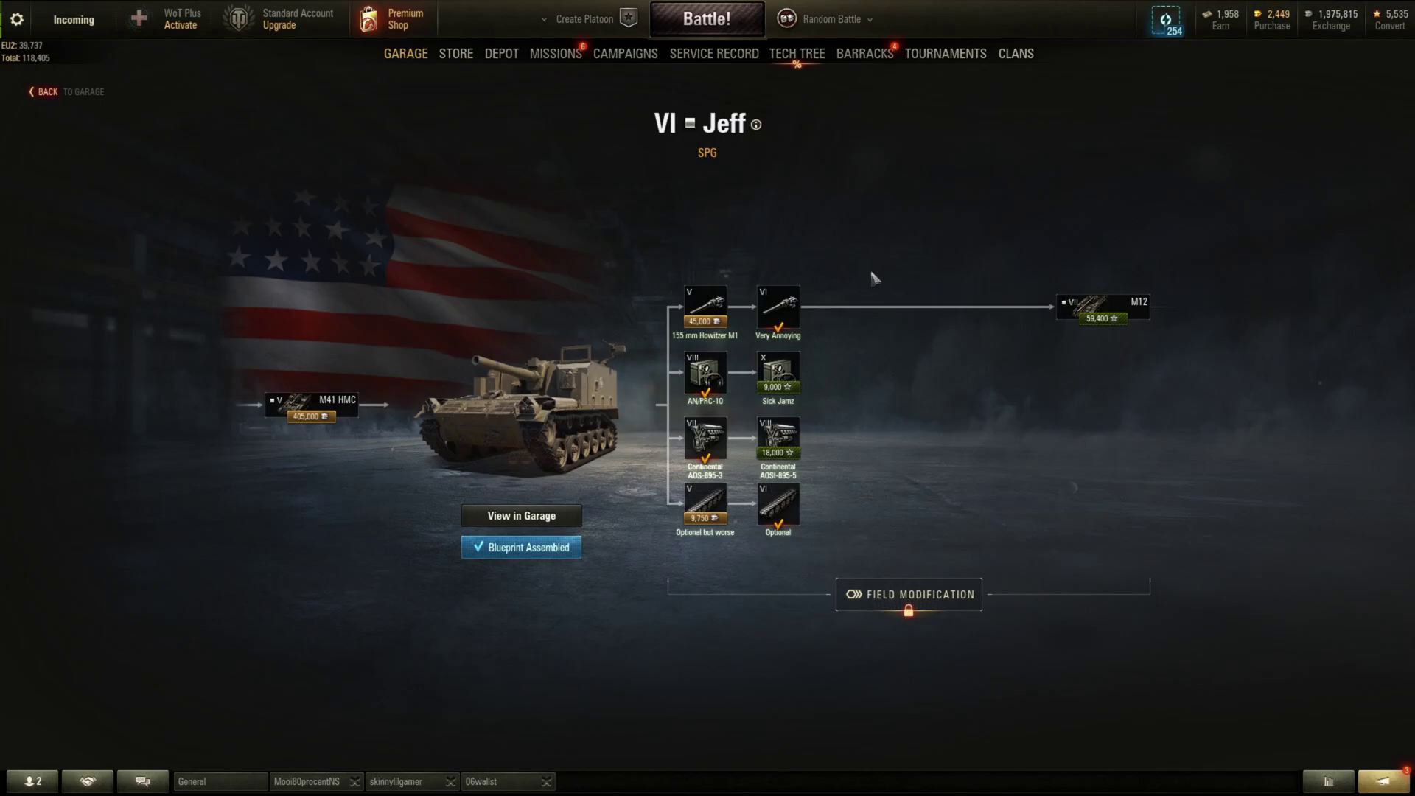
mouse_move(792, 507)
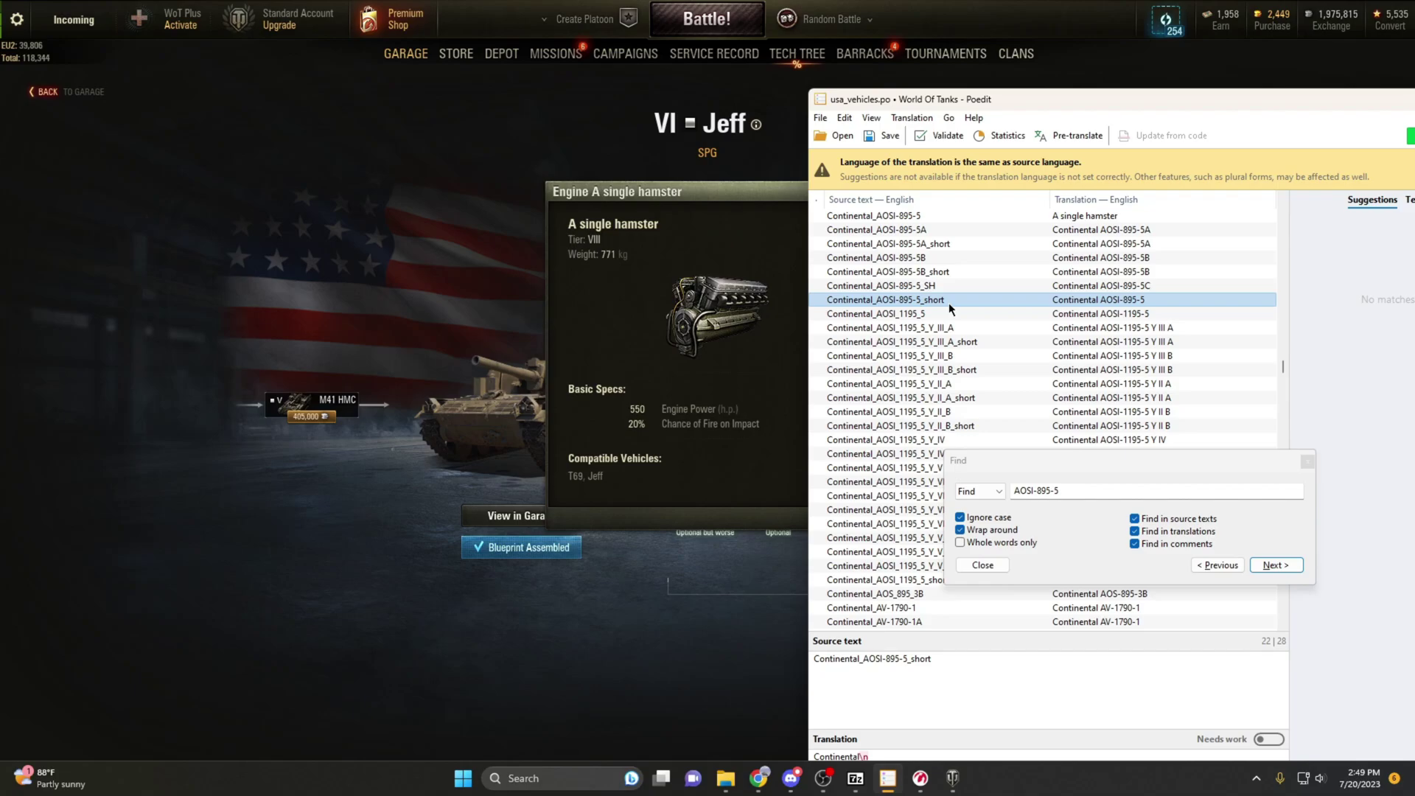
- Close the AOSI-895-5 search in Poedit and browse the description entries of usa_vehicles.po
left_click(1307, 461)
left_click_drag(1283, 367, 1281, 244)
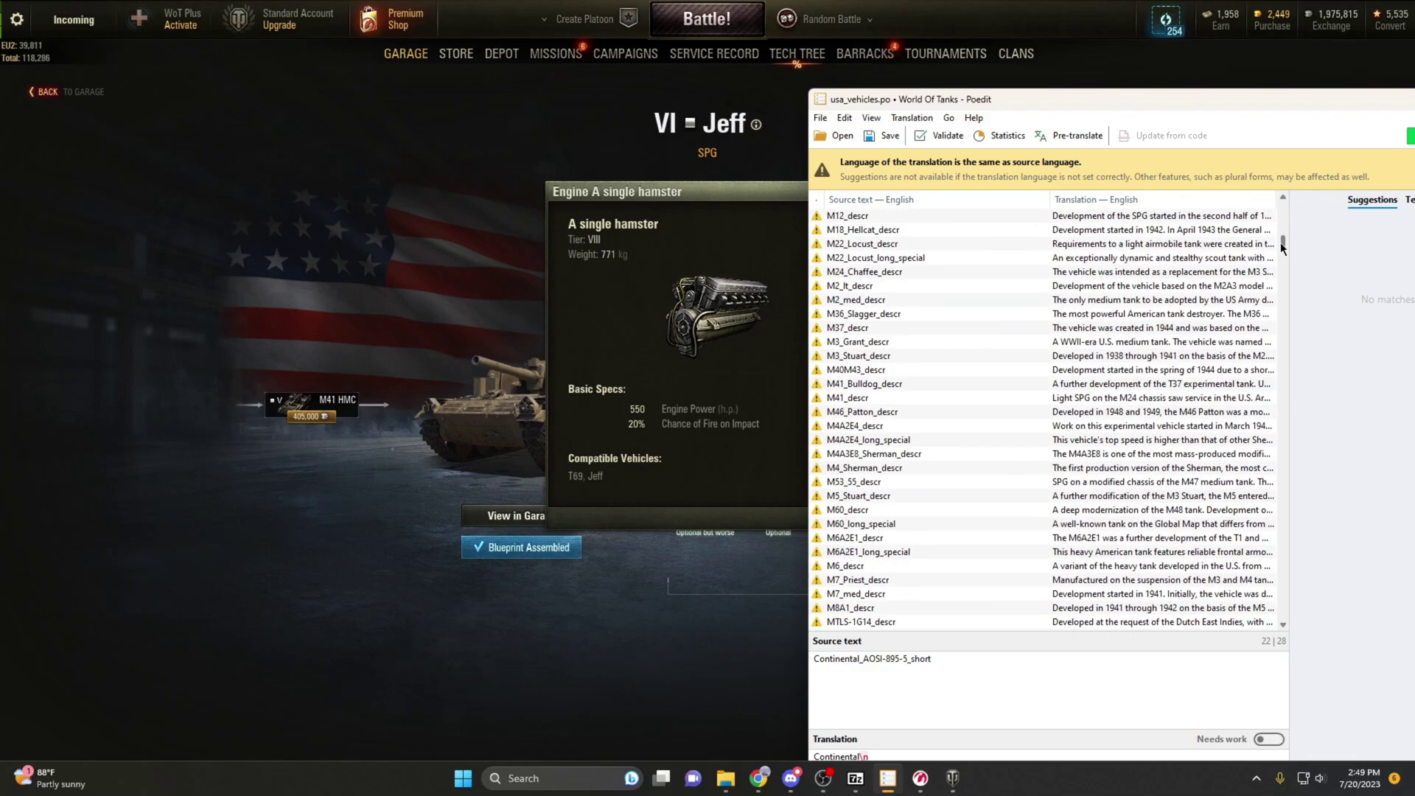
left_click_drag(1280, 242, 1279, 259)
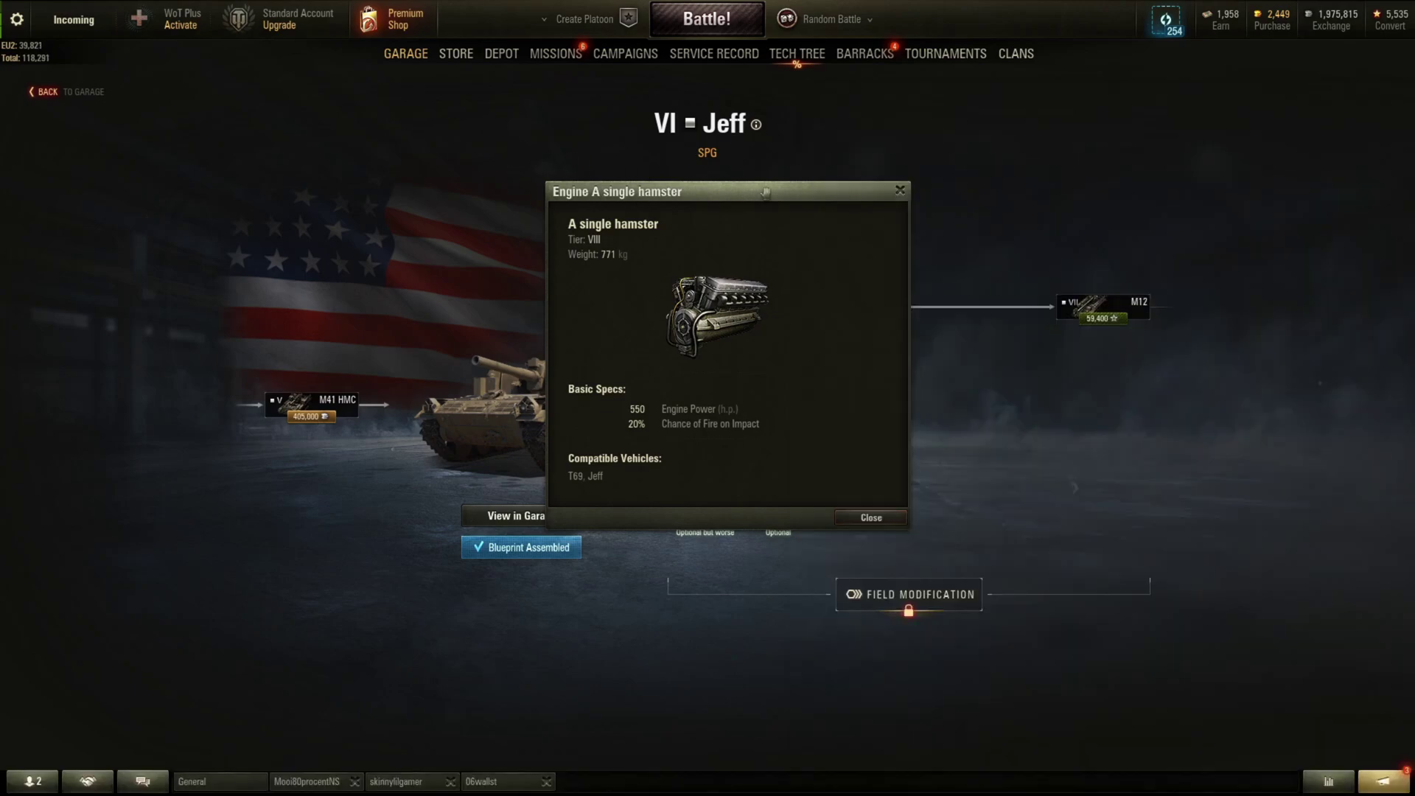
- Close the in-game engine details window and return to the U.S.A. tech tree
left_click(638, 193)
left_click(899, 191)
left_click(44, 92)
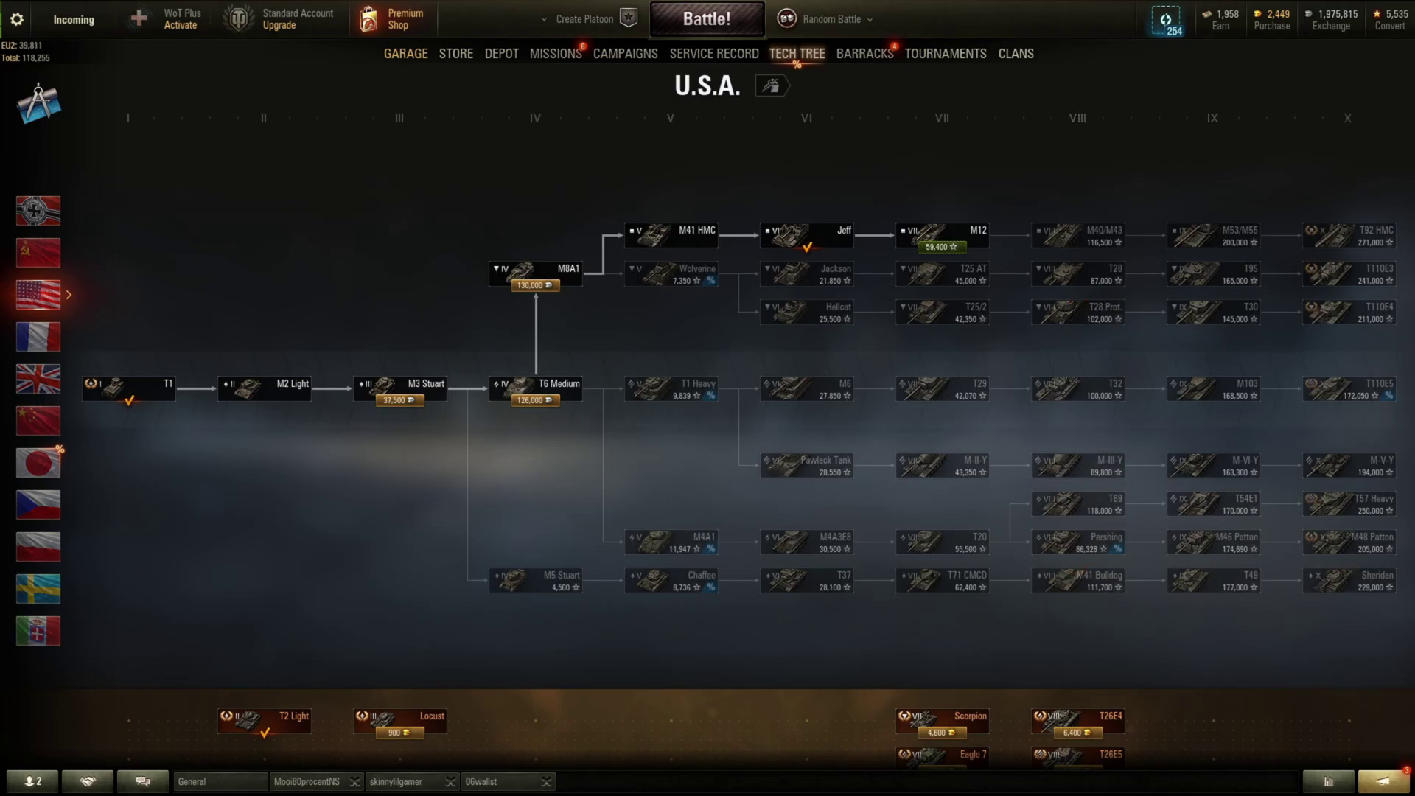
- Switch to Poedit and search usa_vehicles.po for "M41 Bulldog"
key("alt+Tab")
left_click(1191, 370)
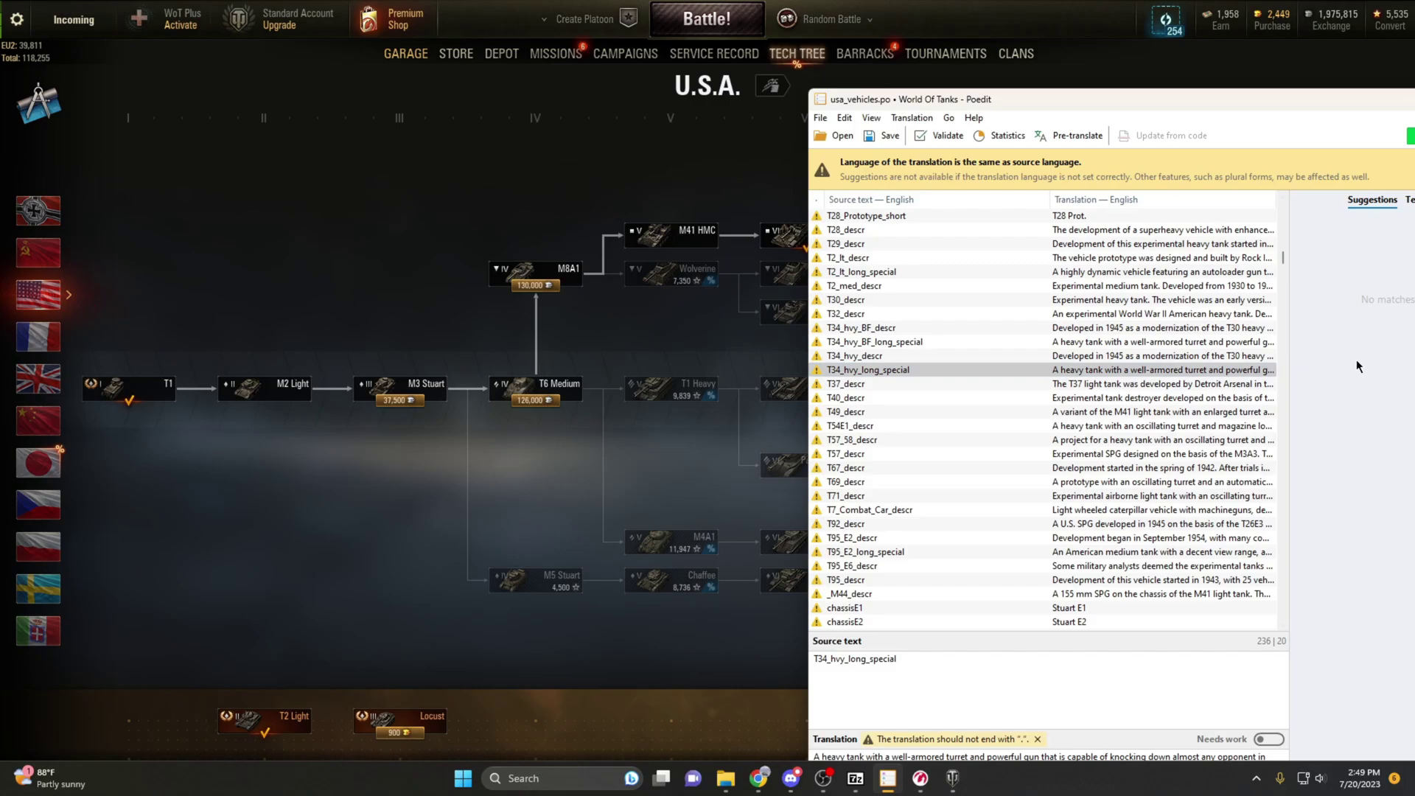
key("ctrl+f")
type("M41 Bulldog")
key("Return")
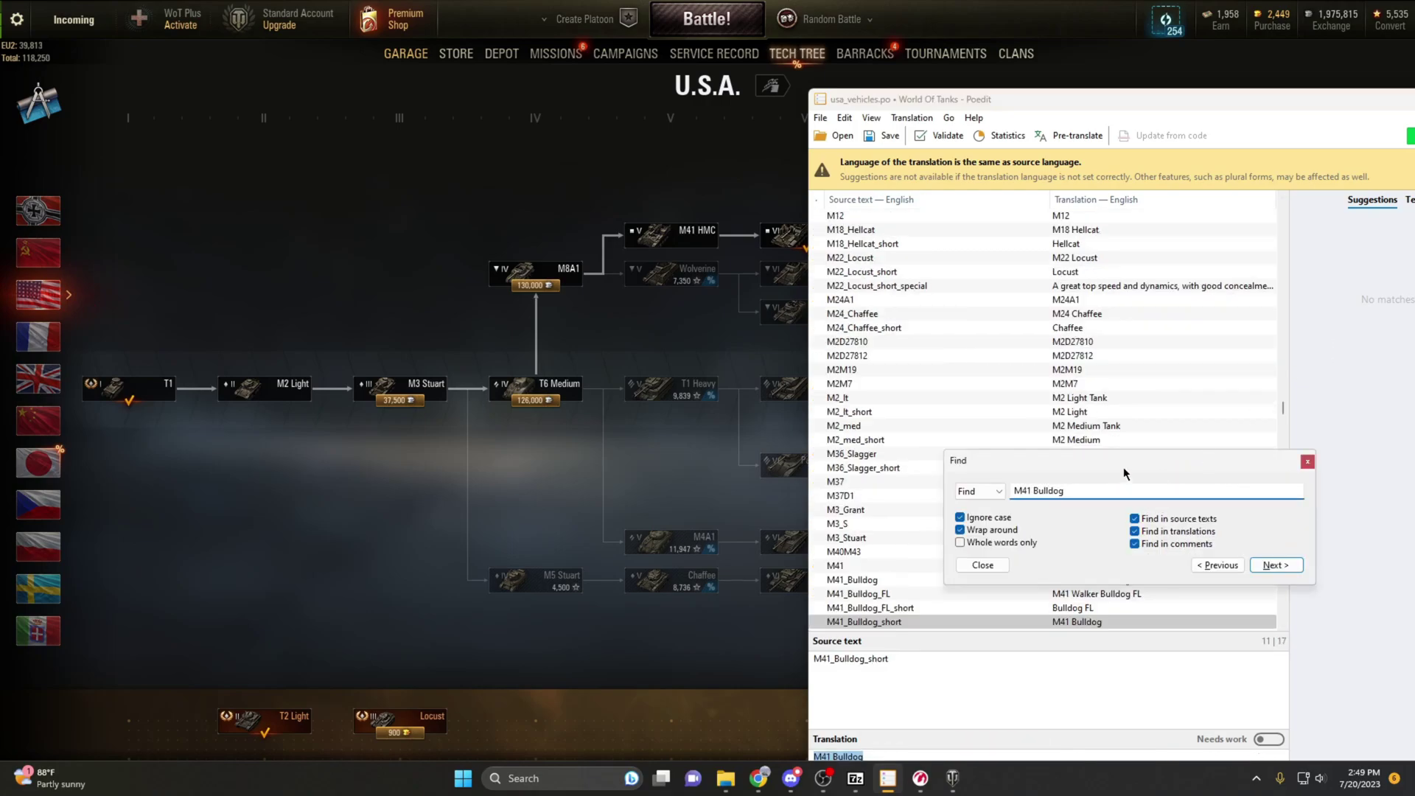
key("Escape")
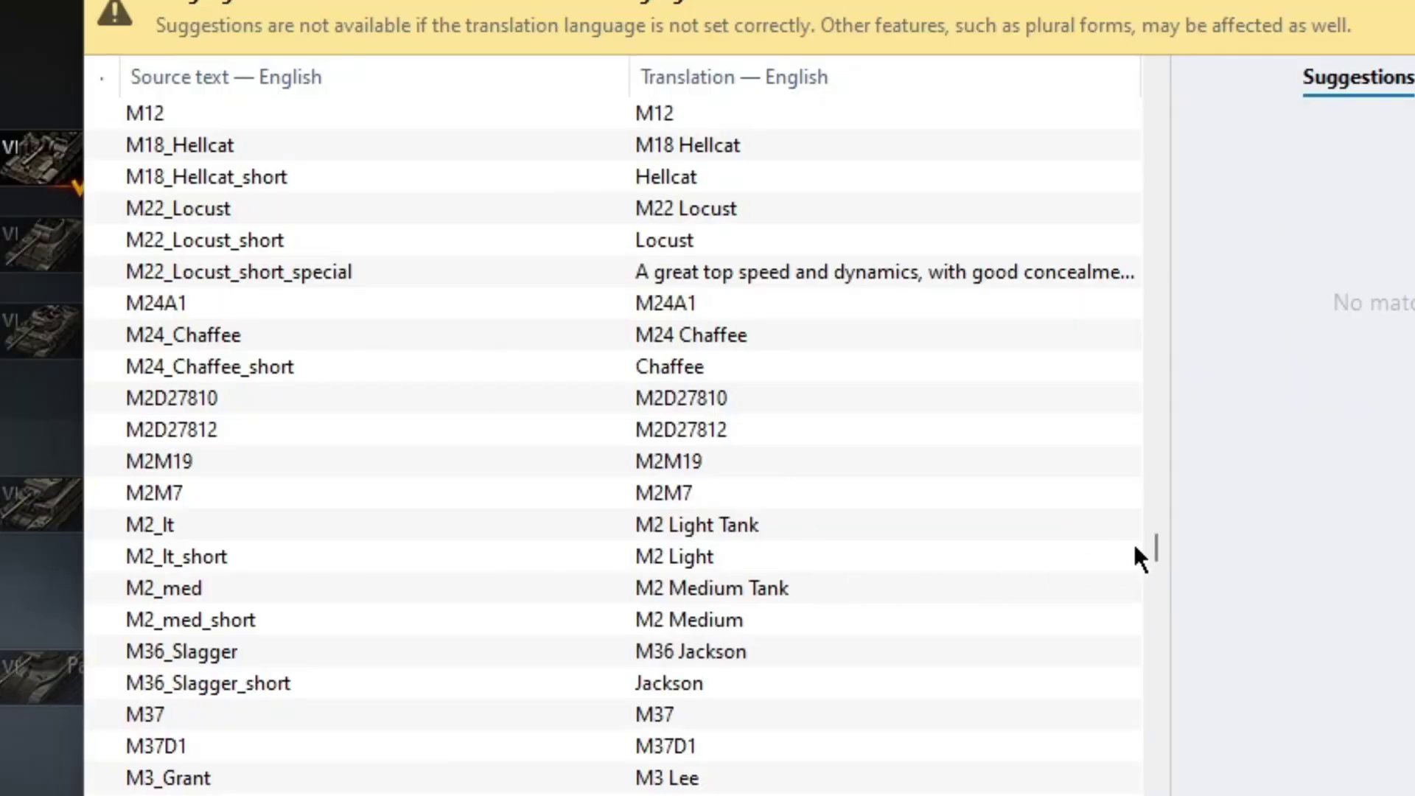
- Compare the full and short name entries M41_Bulldog and M41_Bulldog_short in the list
left_click_drag(1154, 549, 1154, 563)
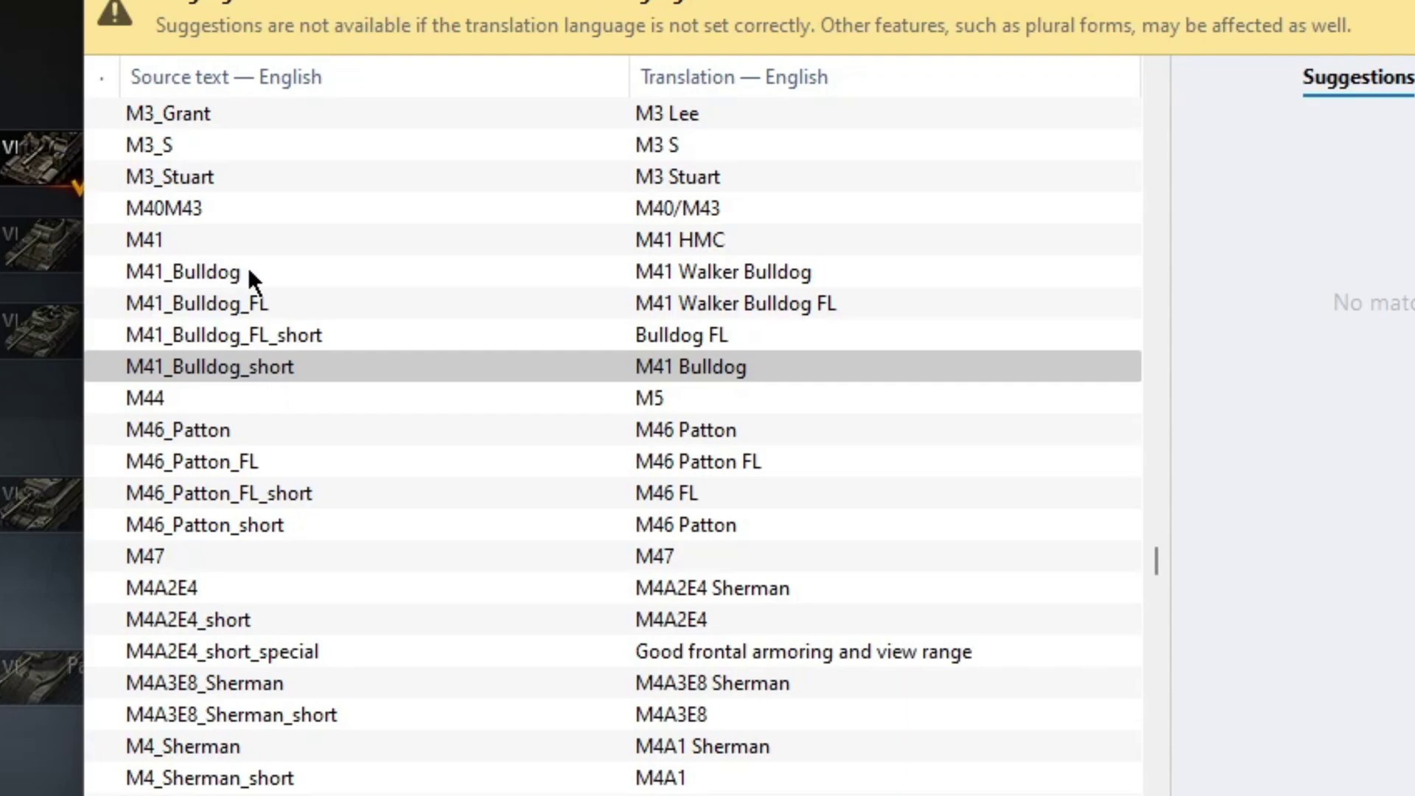
left_click(687, 278)
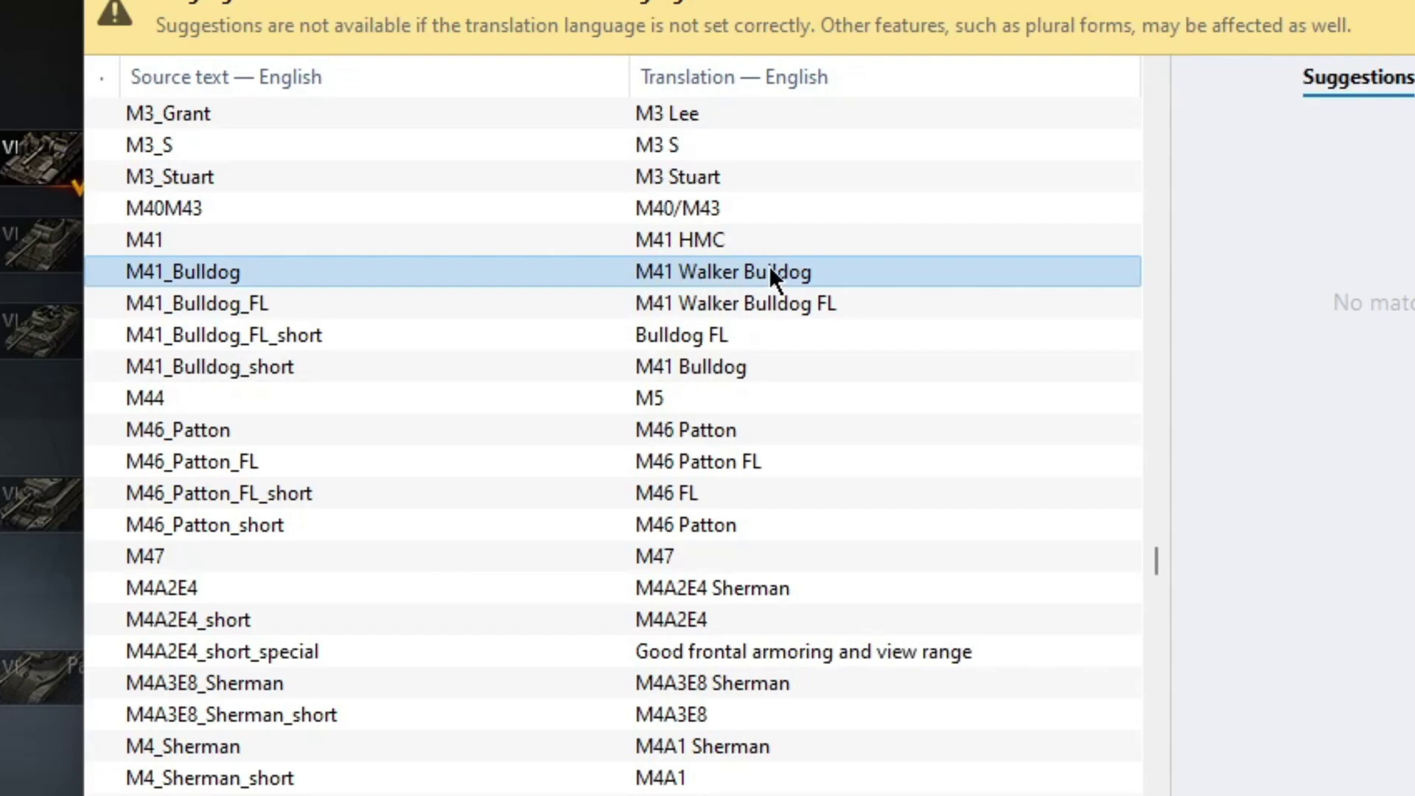
left_click(747, 372)
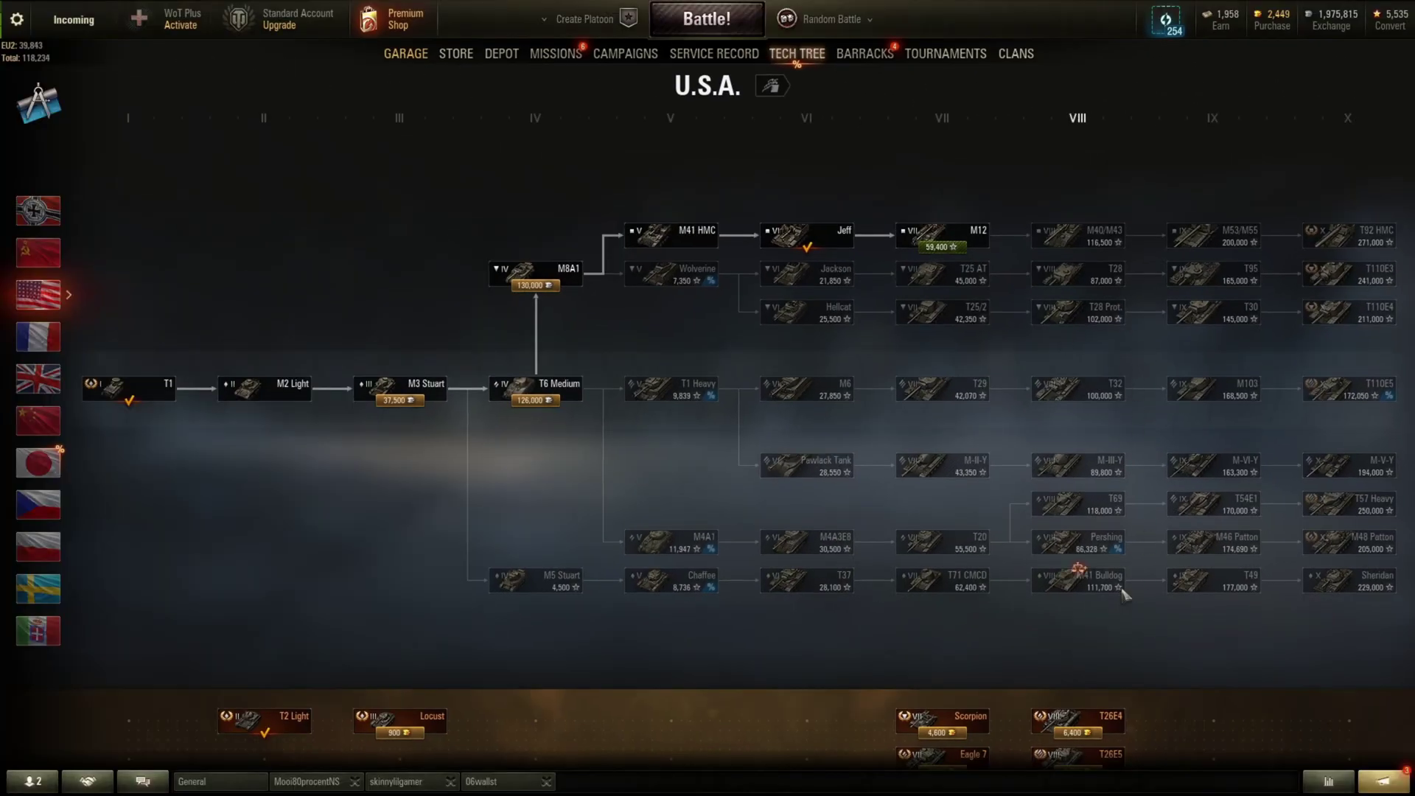
- Inspect the M41 Bulldog's name on its in-game research page and in its vehicle info window
left_click(1076, 575)
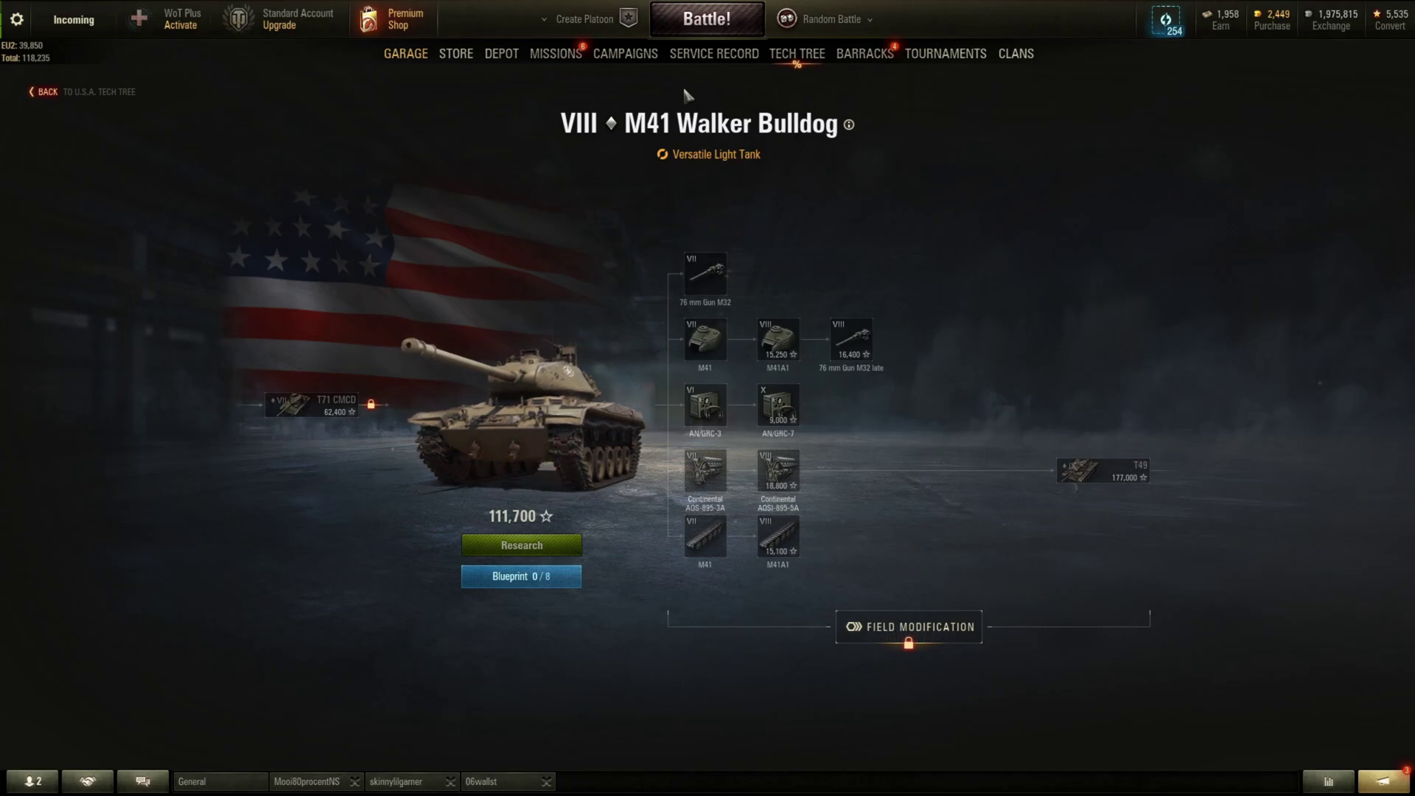
mouse_move(748, 123)
right_click(517, 343)
left_click(593, 363)
left_click_drag(199, 16, 297, 153)
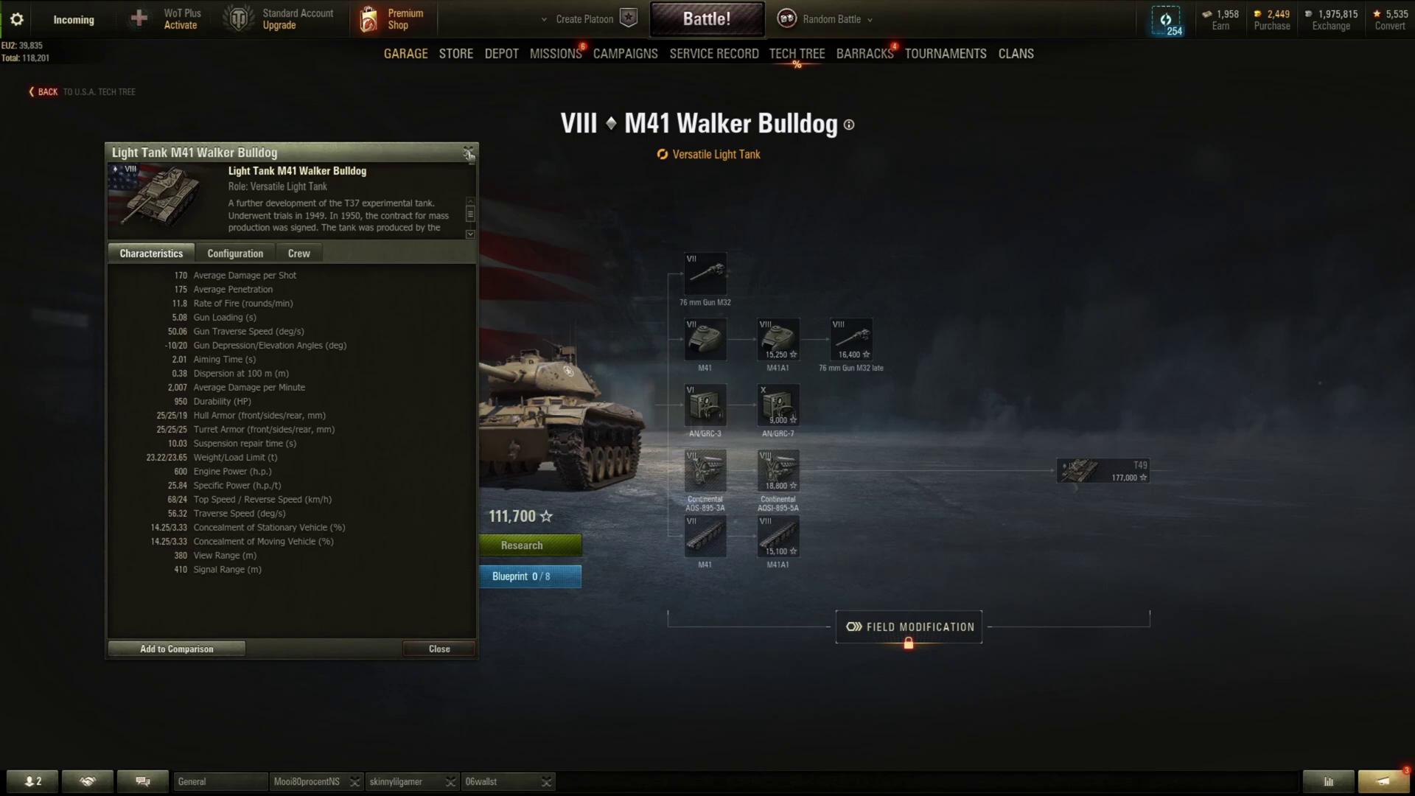
left_click(468, 152)
- Check the M41 Bulldog's name in the vehicle preview and select Object 263 in the garage to compare its names
left_click(1103, 470)
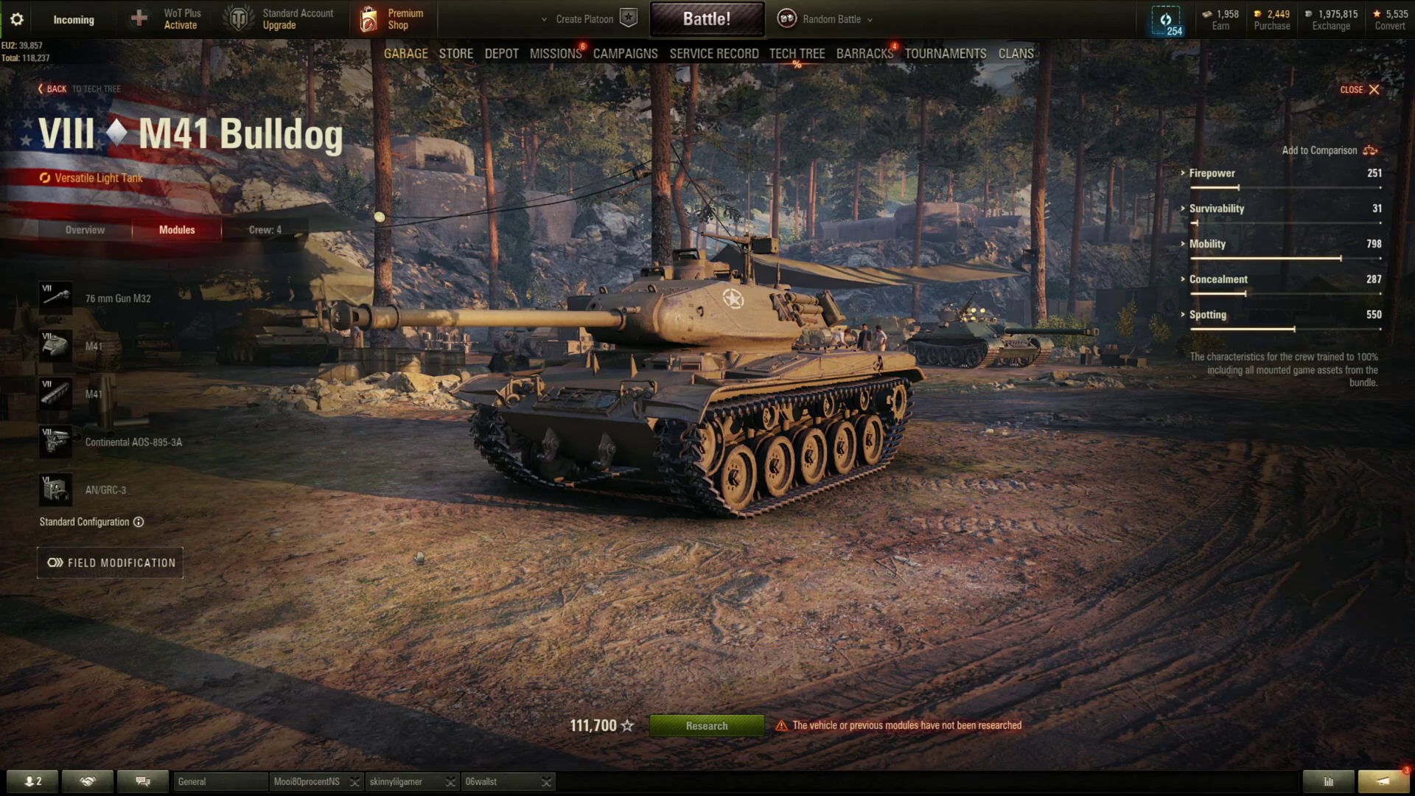
key("Escape")
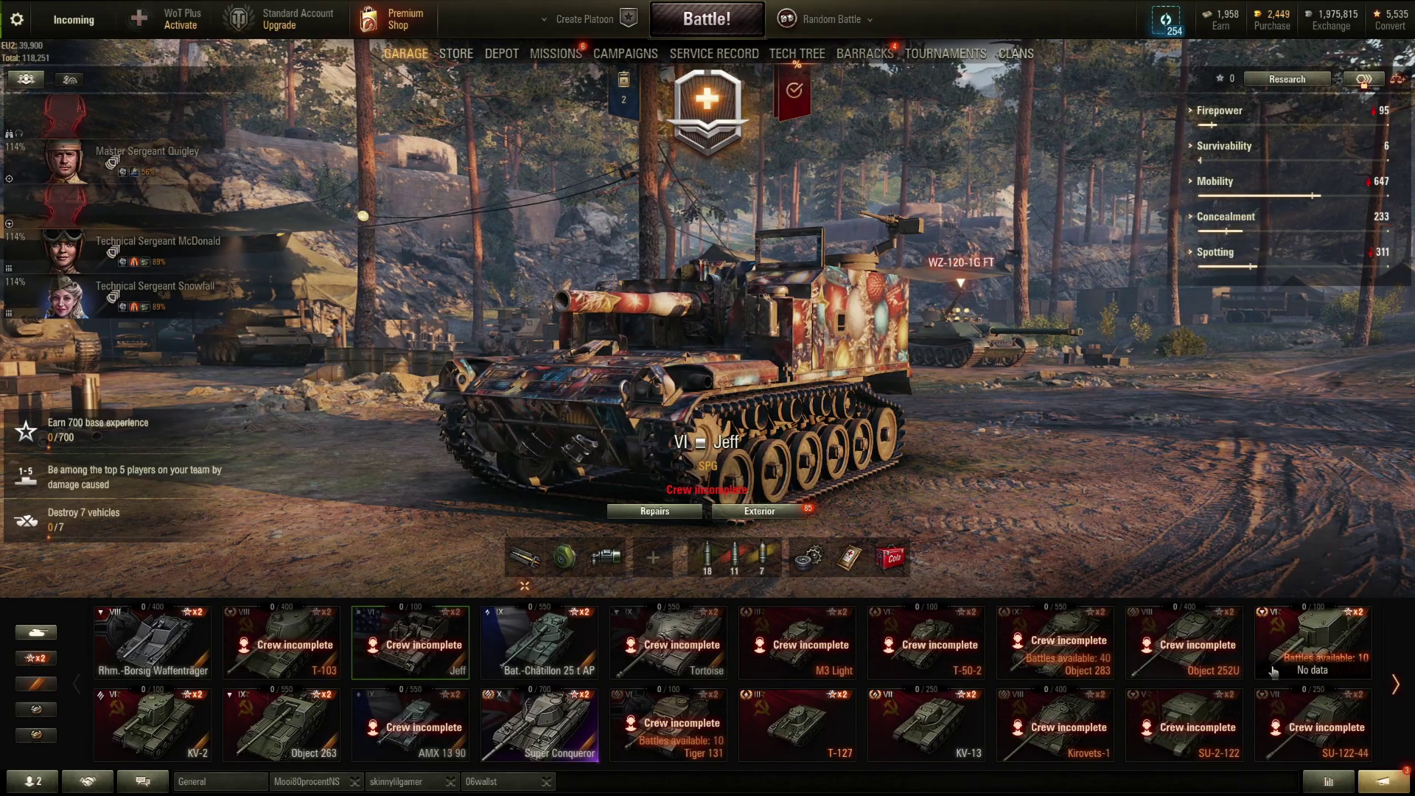
left_click(281, 724)
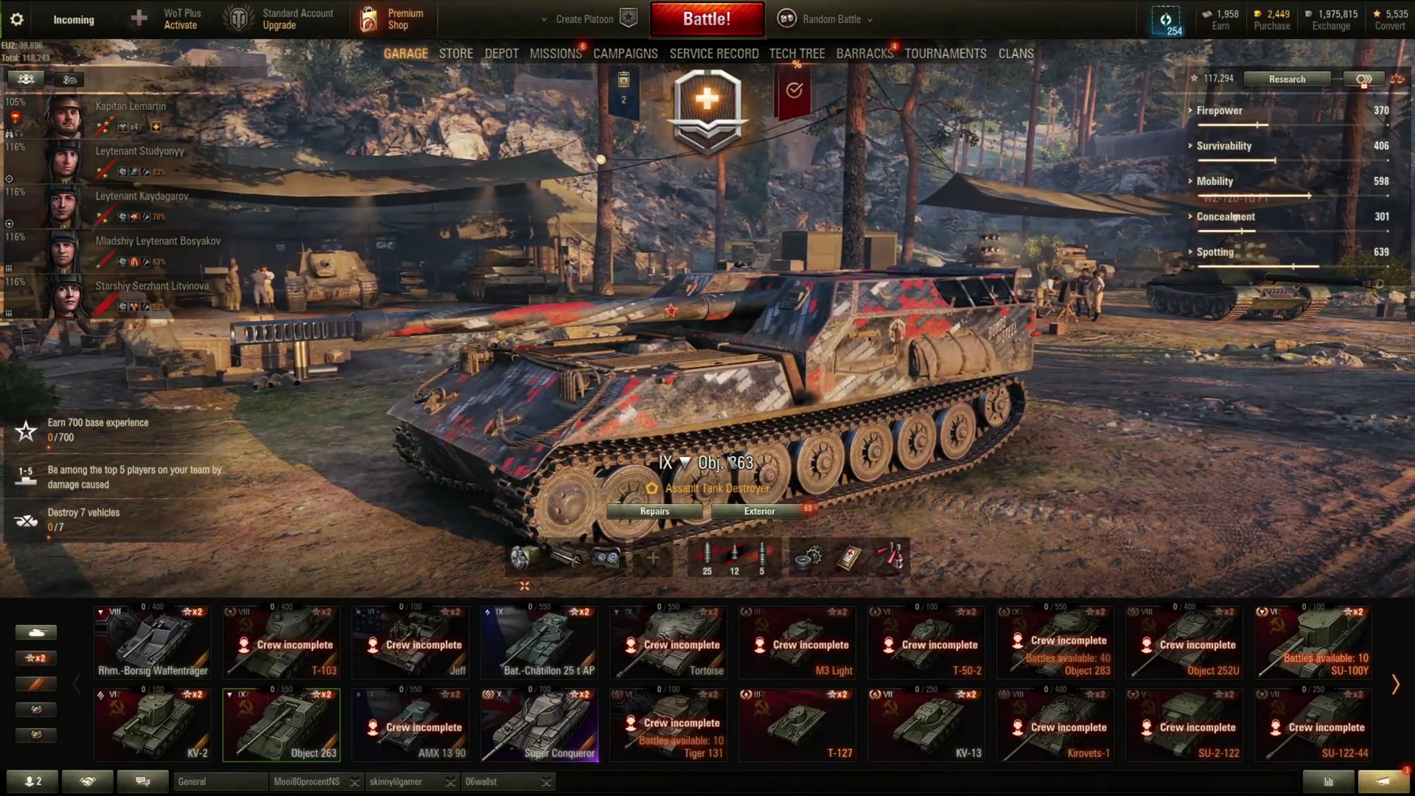
scroll(749, 669, "down", 3)
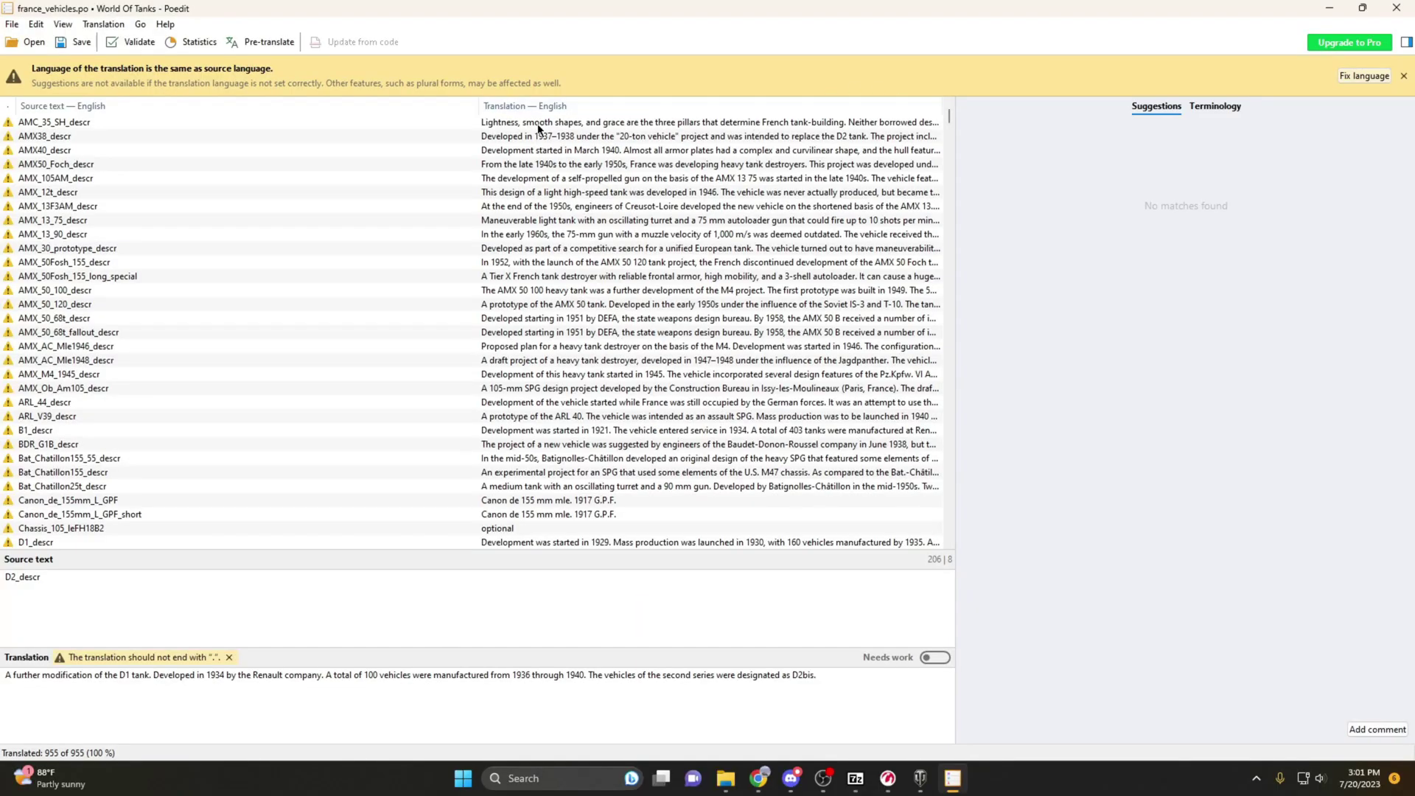
- Examine the vehicle description entries at the start of france_vehicles.po in Poedit
left_click(537, 123)
left_click(554, 346)
left_click(549, 149)
left_click(549, 317)
left_click(545, 191)
left_click(553, 360)
left_click(553, 164)
left_click(552, 374)
left_click(552, 331)
left_click(552, 220)
left_click(552, 359)
left_click(565, 192)
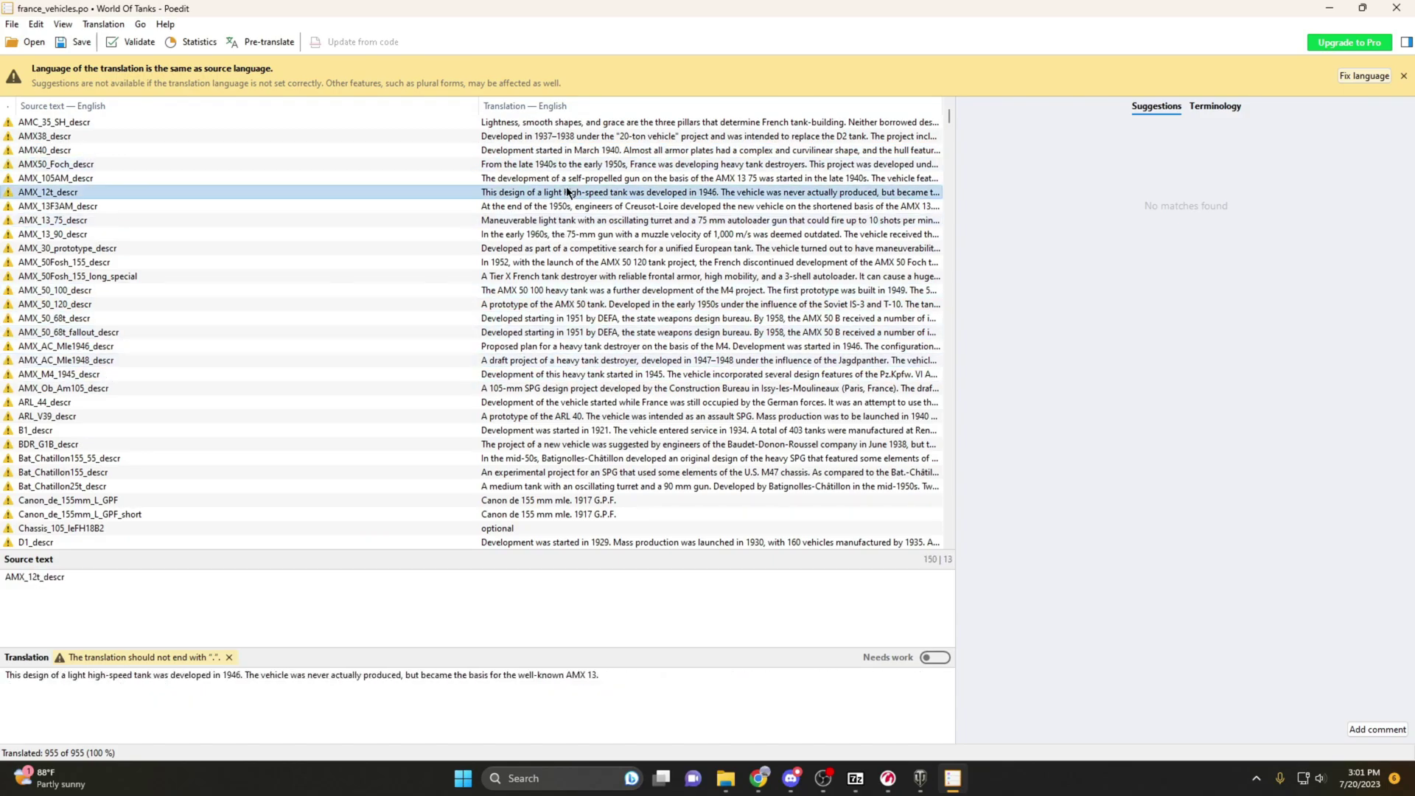
- Examine the vehicle name entries further down france_vehicles.po, comparing B1 with B1_short
left_click(941, 119)
left_click_drag(947, 131, 891, 218)
left_click(501, 332)
left_click(492, 416)
left_click(528, 374)
left_click(531, 345)
left_click(543, 416)
left_click(541, 374)
left_click(503, 361)
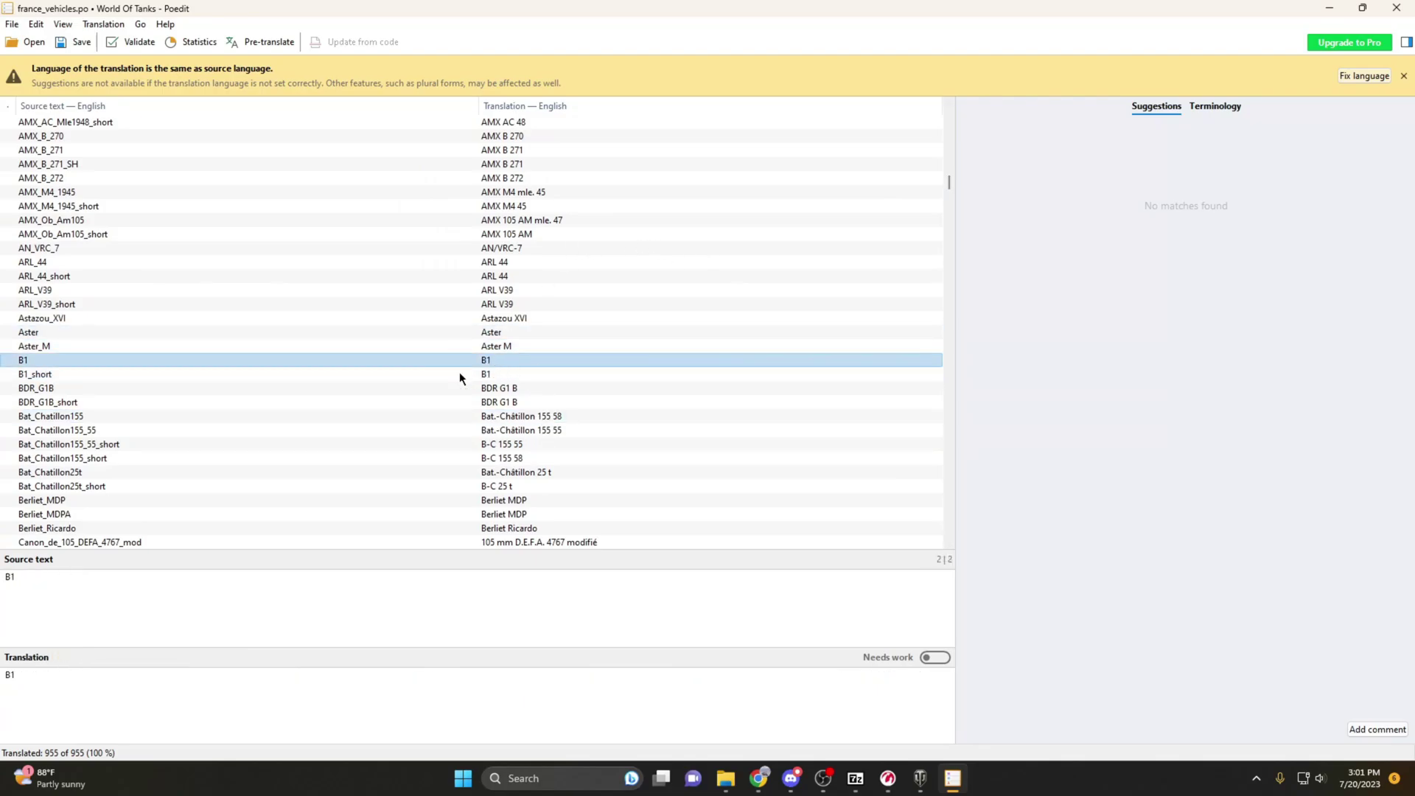
left_click(489, 375)
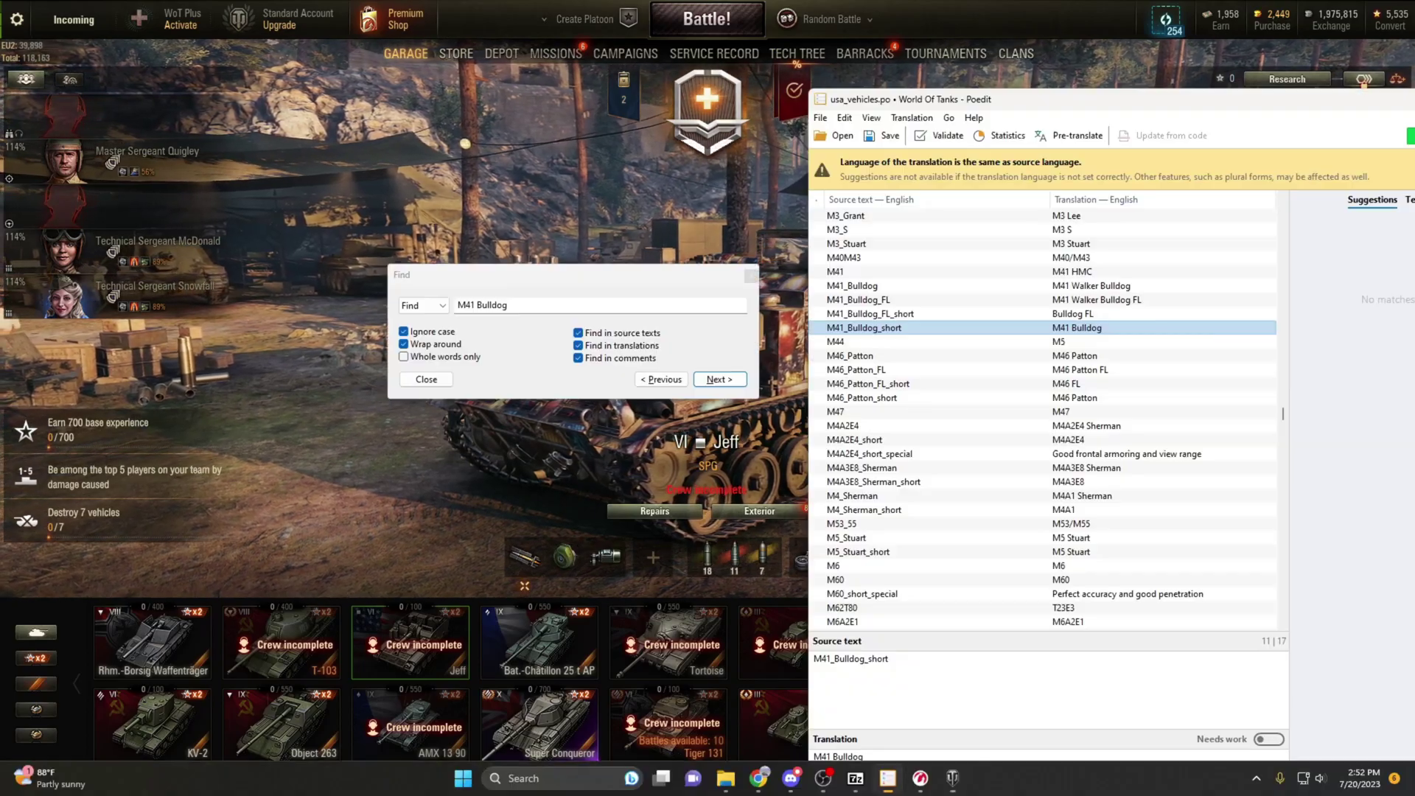
- Find the A116_XM551_FEP entry in usa_vehicles.po by searching for "XM551_FEP" and close the search
left_click_drag(1283, 415, 1286, 299)
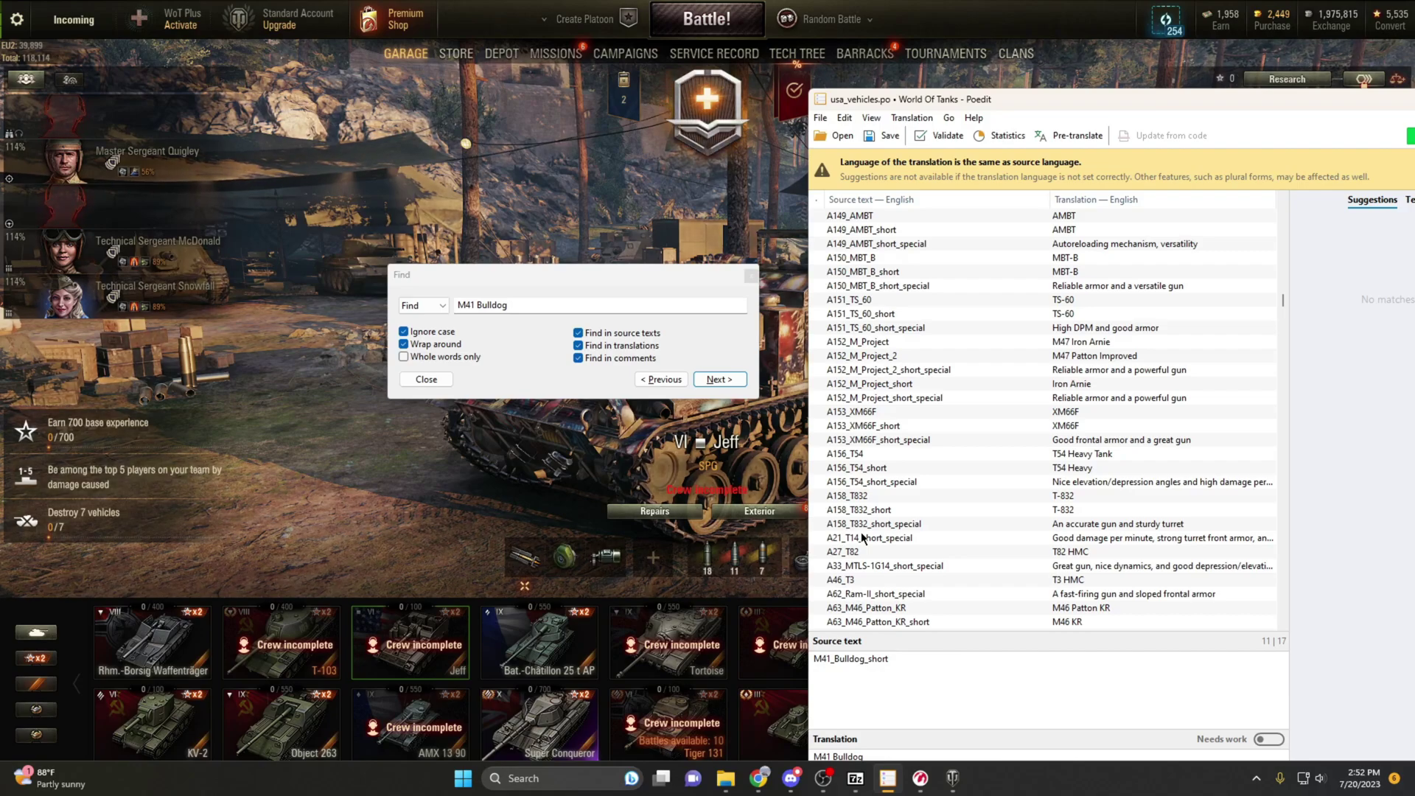
key("ctrl+f")
type("XM551_FEP")
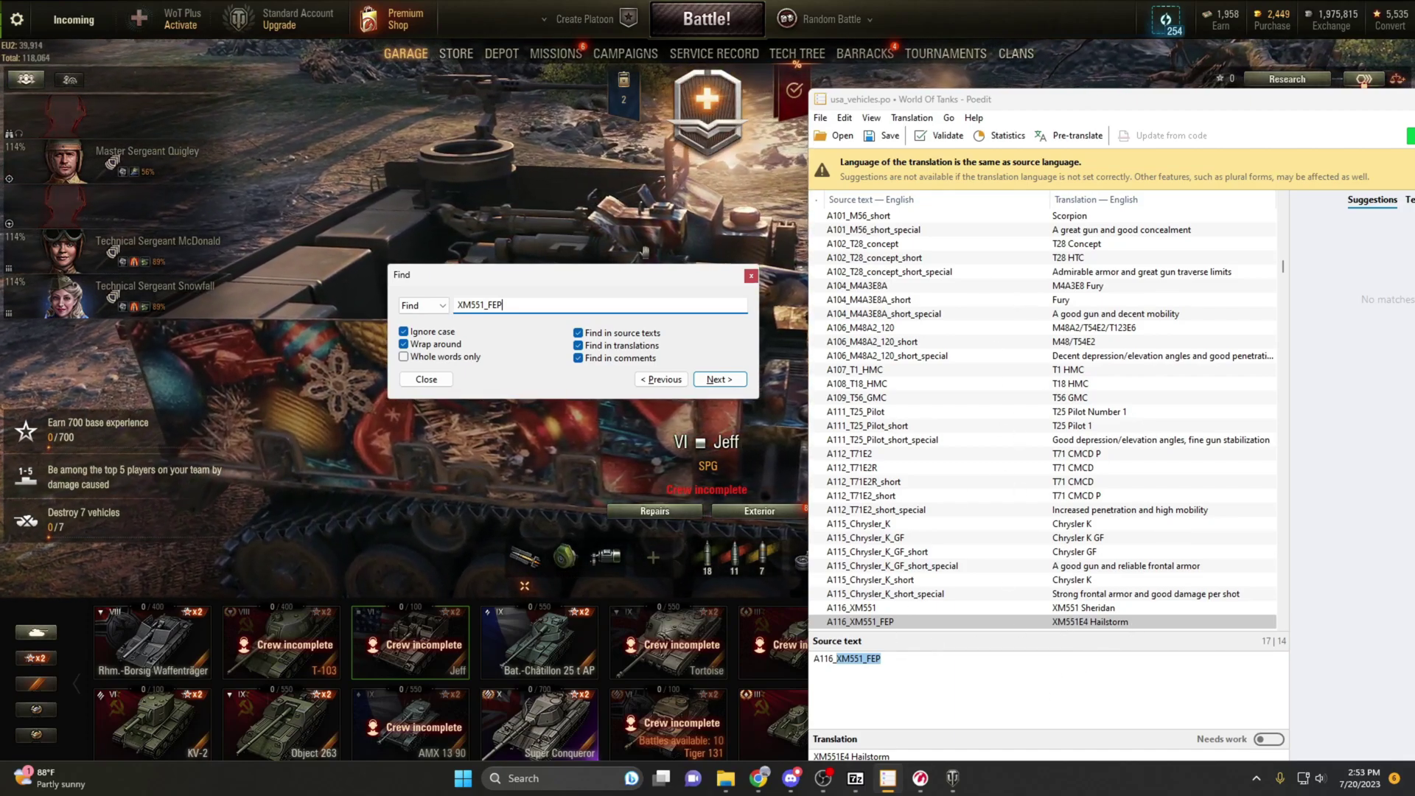
left_click(750, 277)
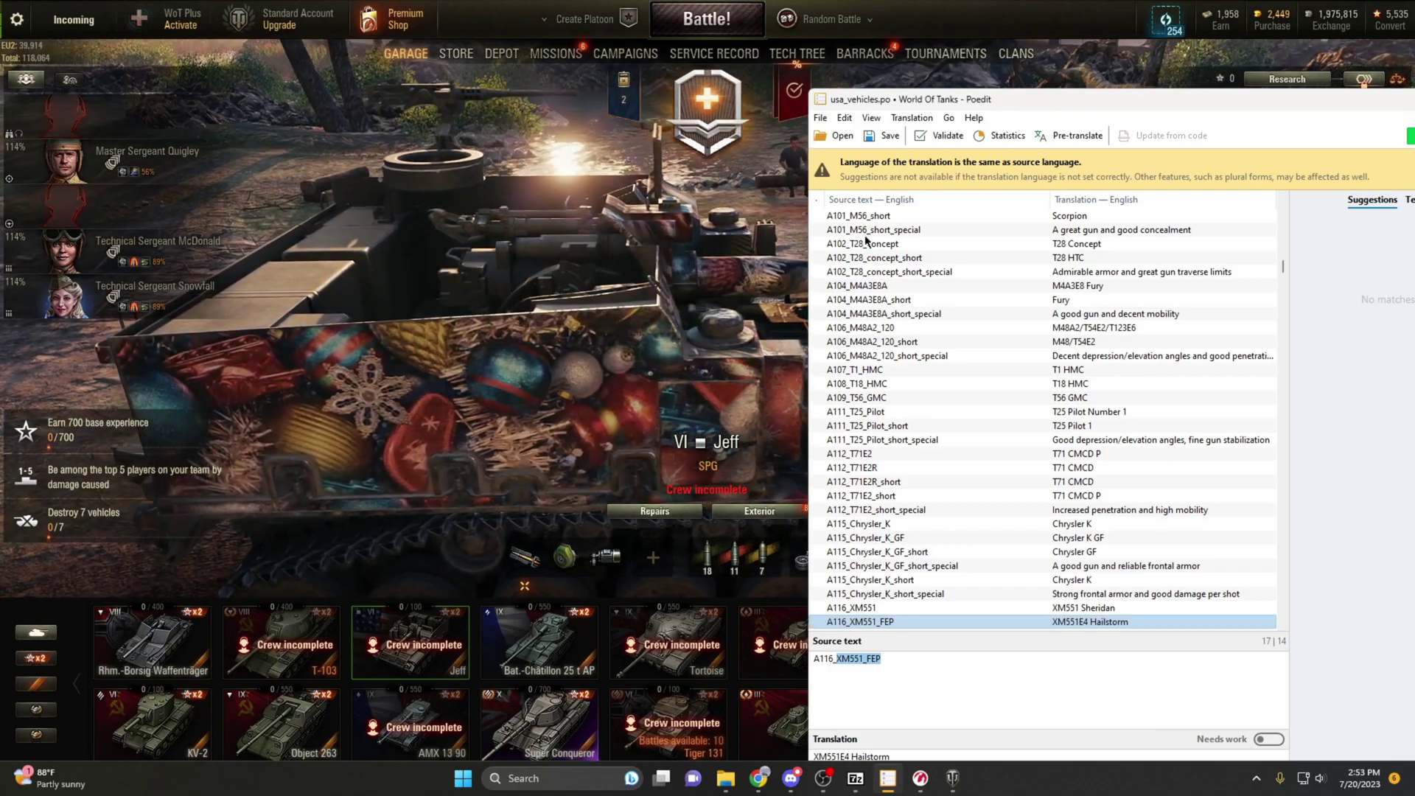
- Snap the Poedit window with usa_vehicles.po to the right half of the screen and dismiss the window suggestions
left_click_drag(1103, 107, 1001, 16)
key("super+Right")
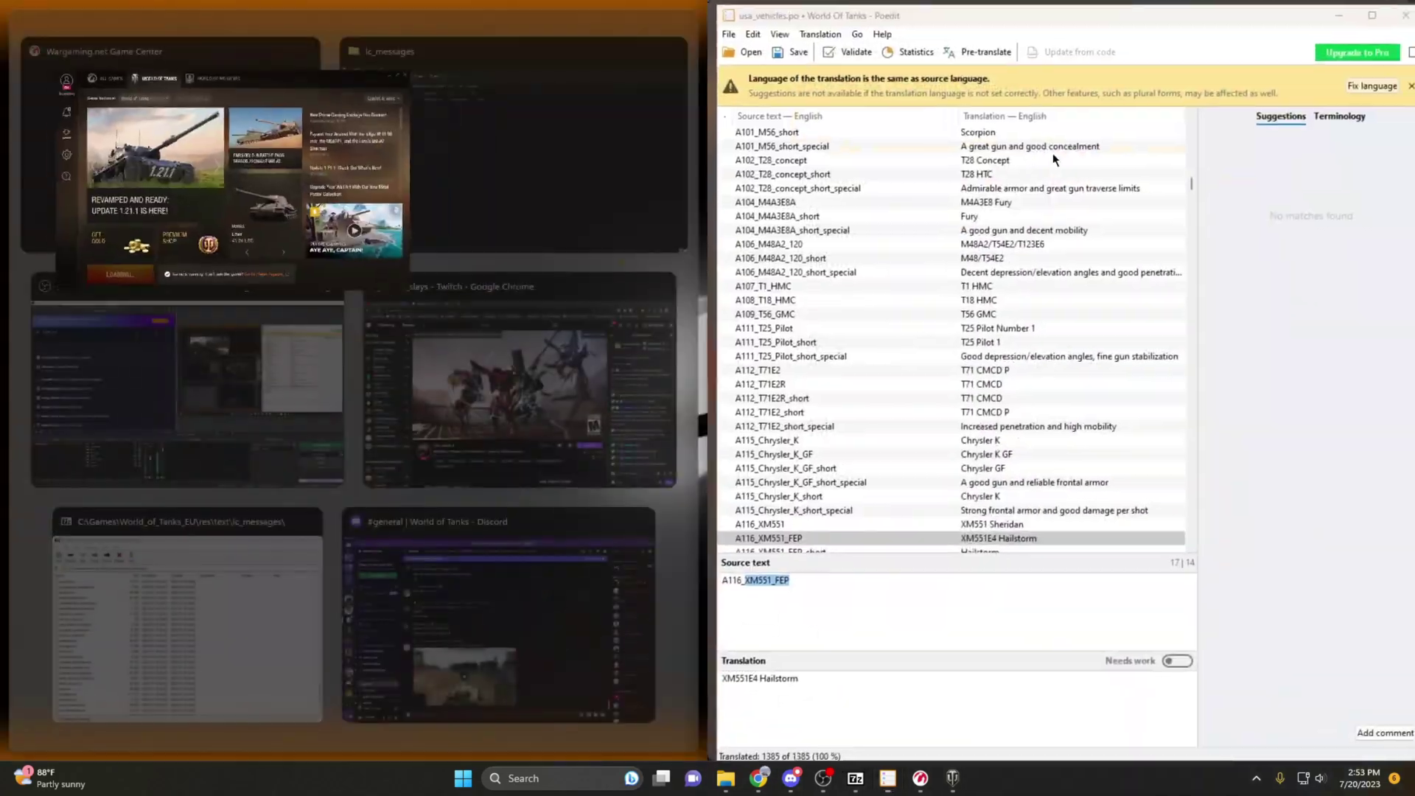
key("Escape")
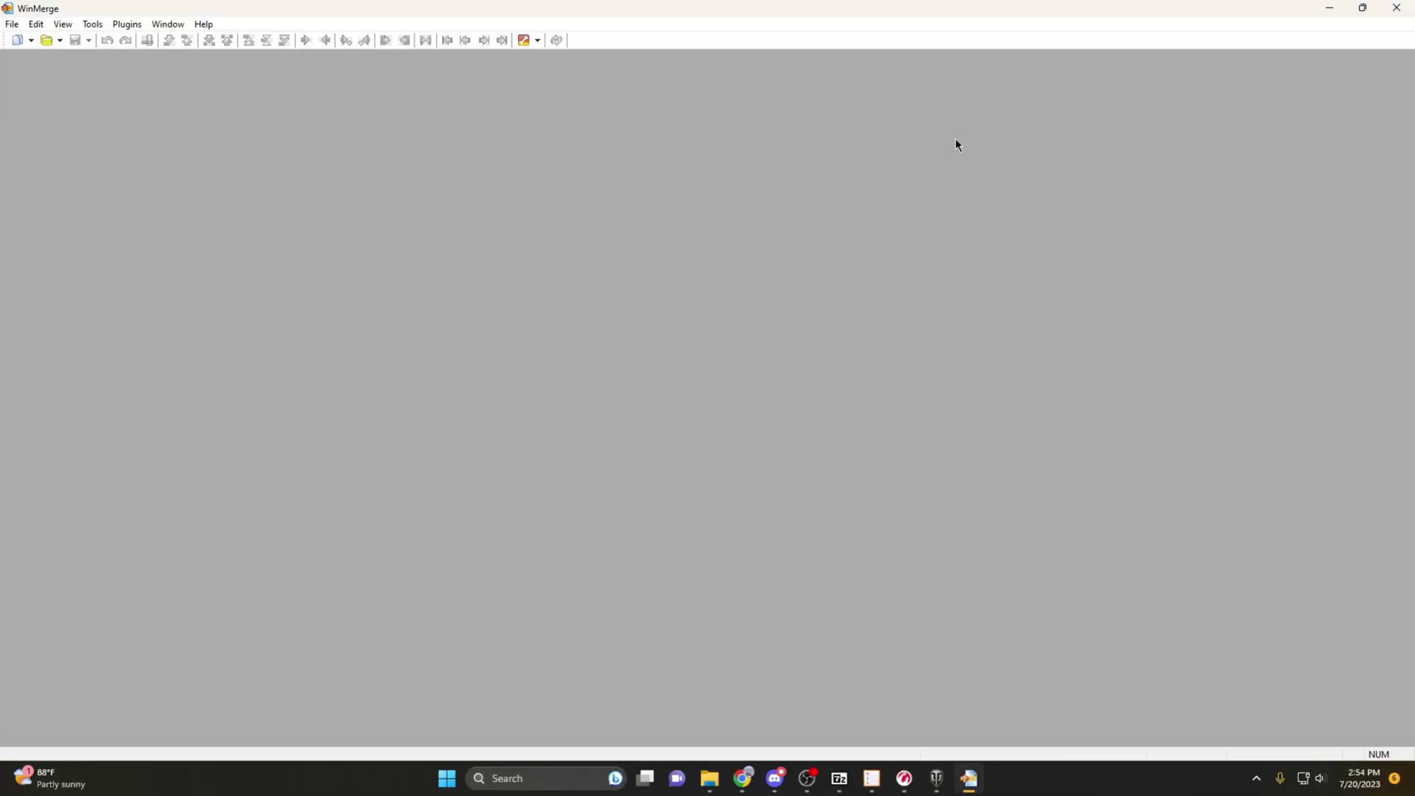
- Set up a new comparison in WinMerge with the PO translation japan_vehicles.po from the 1.20 folder as the first file
left_click(12, 24)
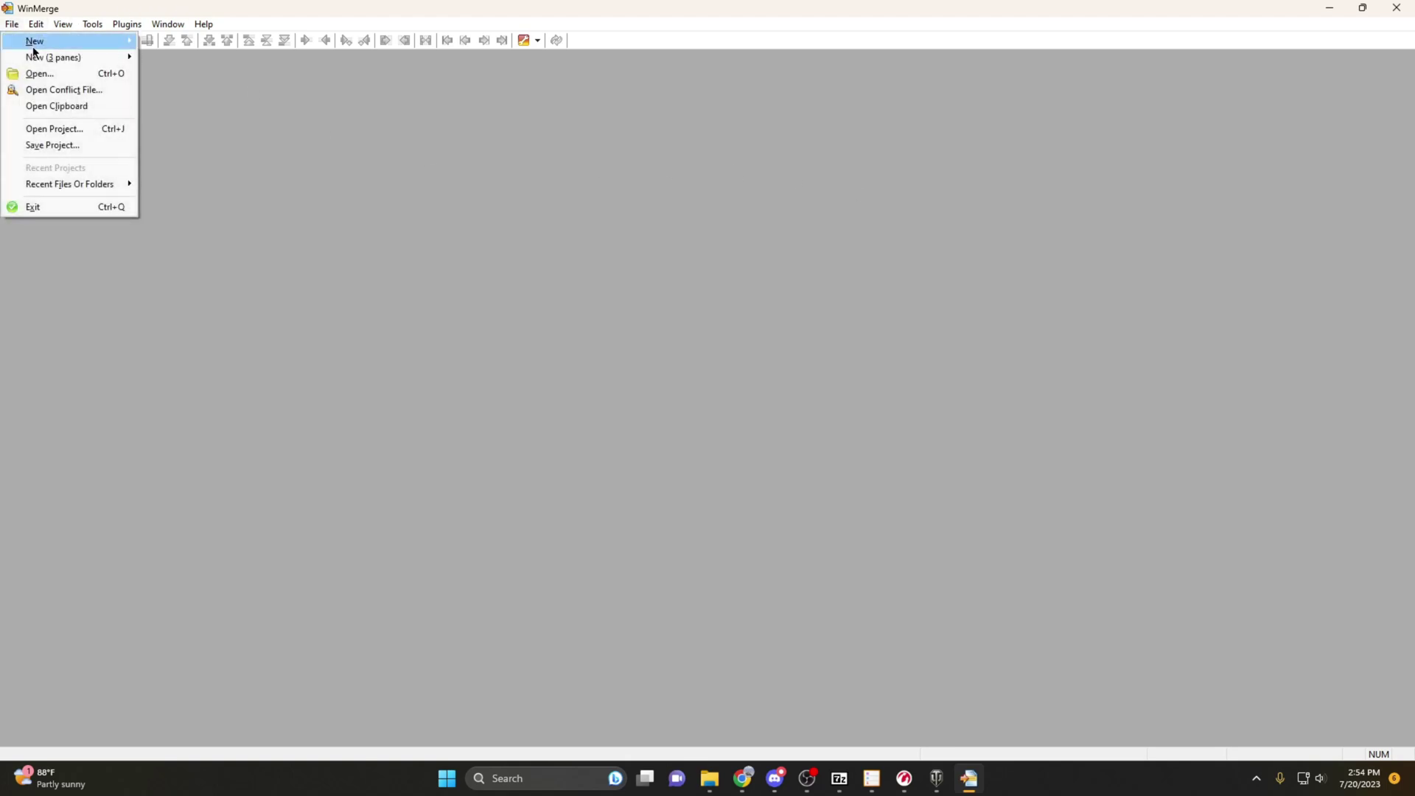
left_click(53, 73)
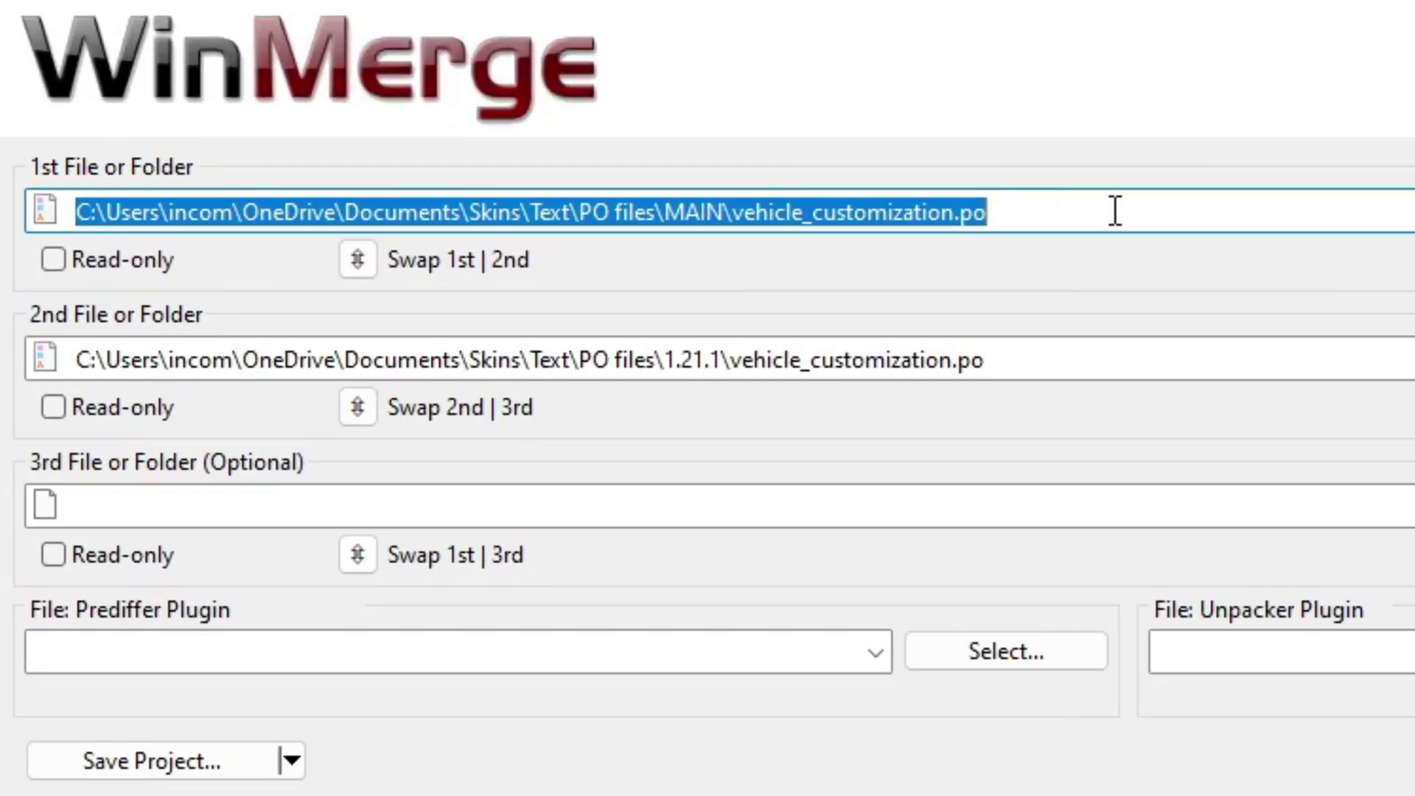
left_click(702, 325)
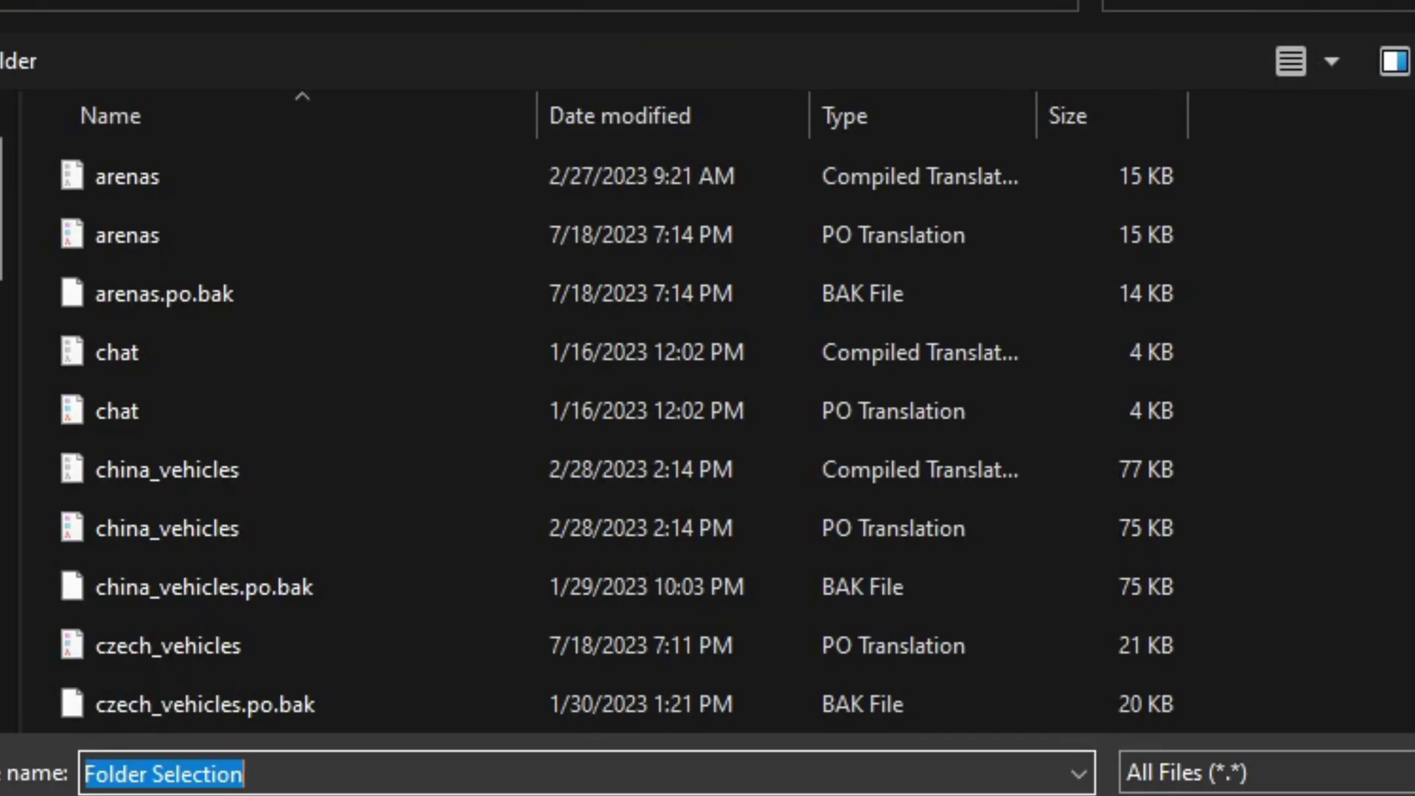
left_click(427, 13)
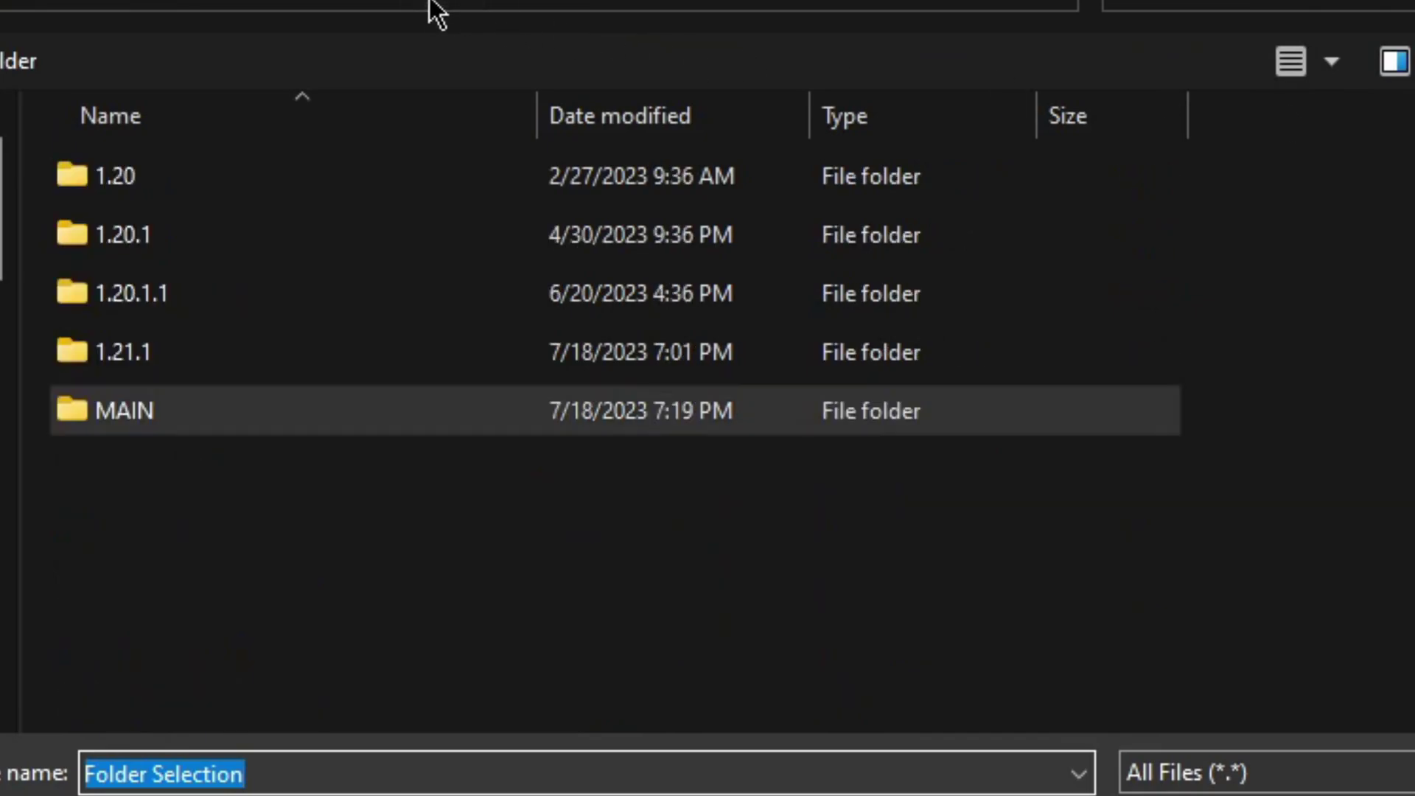
double_click(548, 182)
scroll(1393, 250, "down", 2)
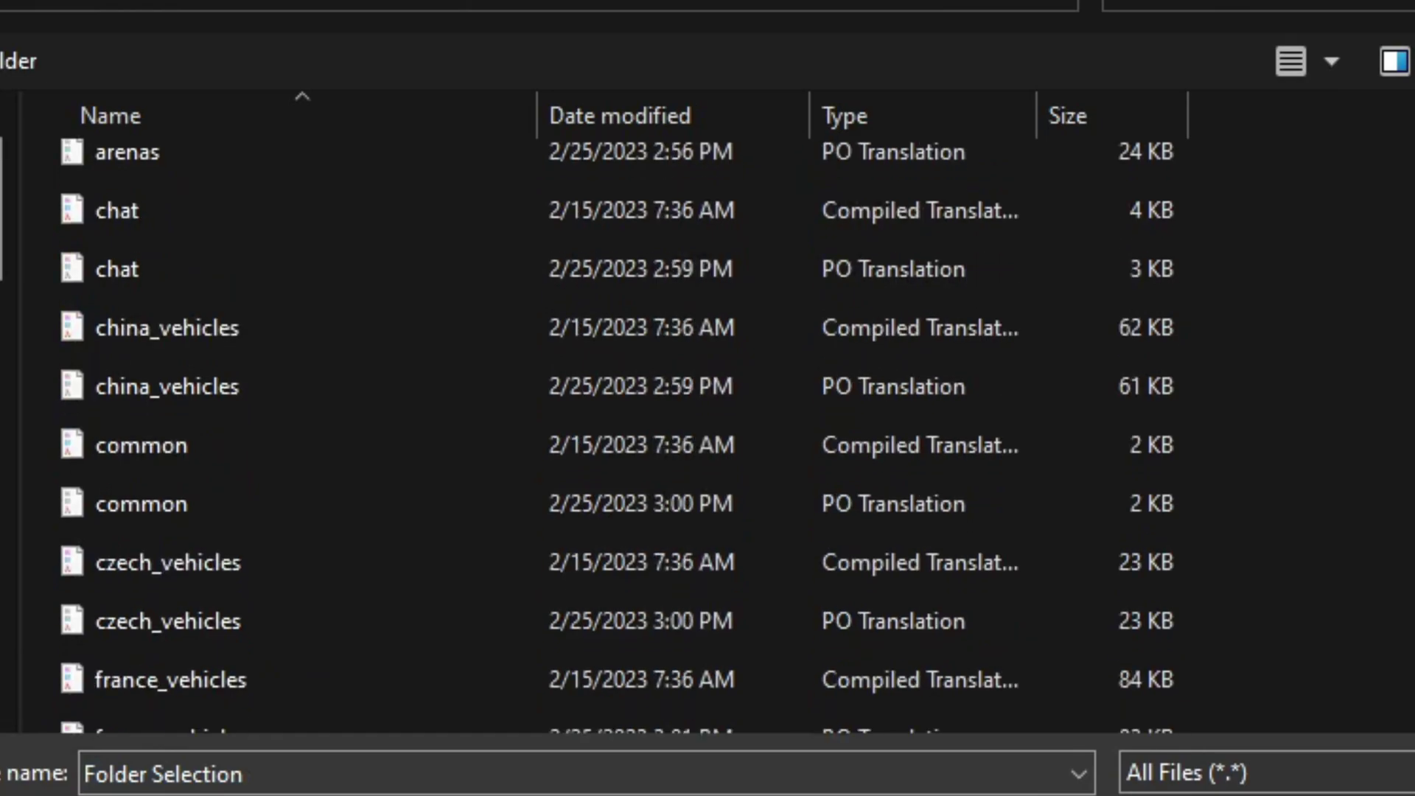
scroll(617, 434, "down", 7)
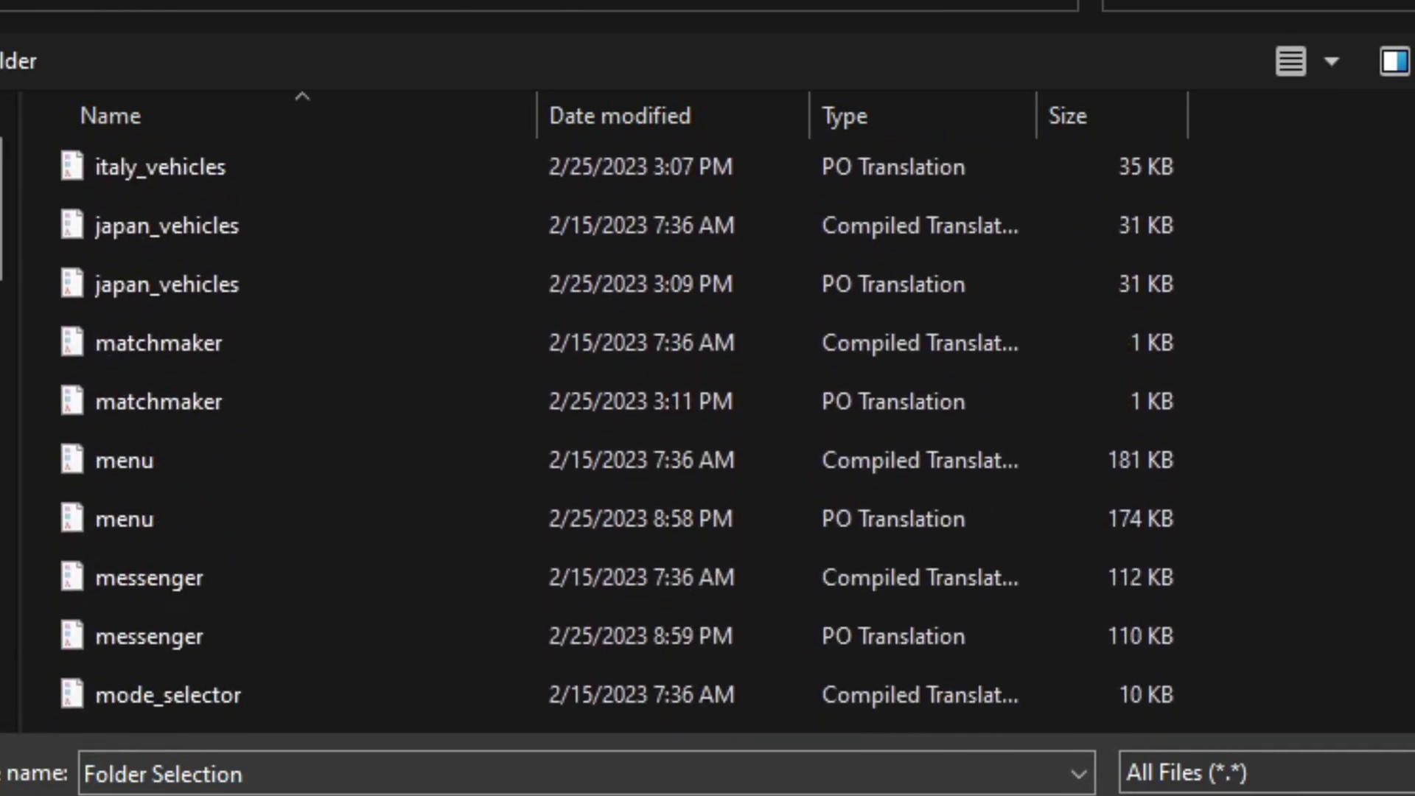
scroll(617, 435, "down", 5)
scroll(617, 435, "up", 4)
scroll(622, 470, "up", 4)
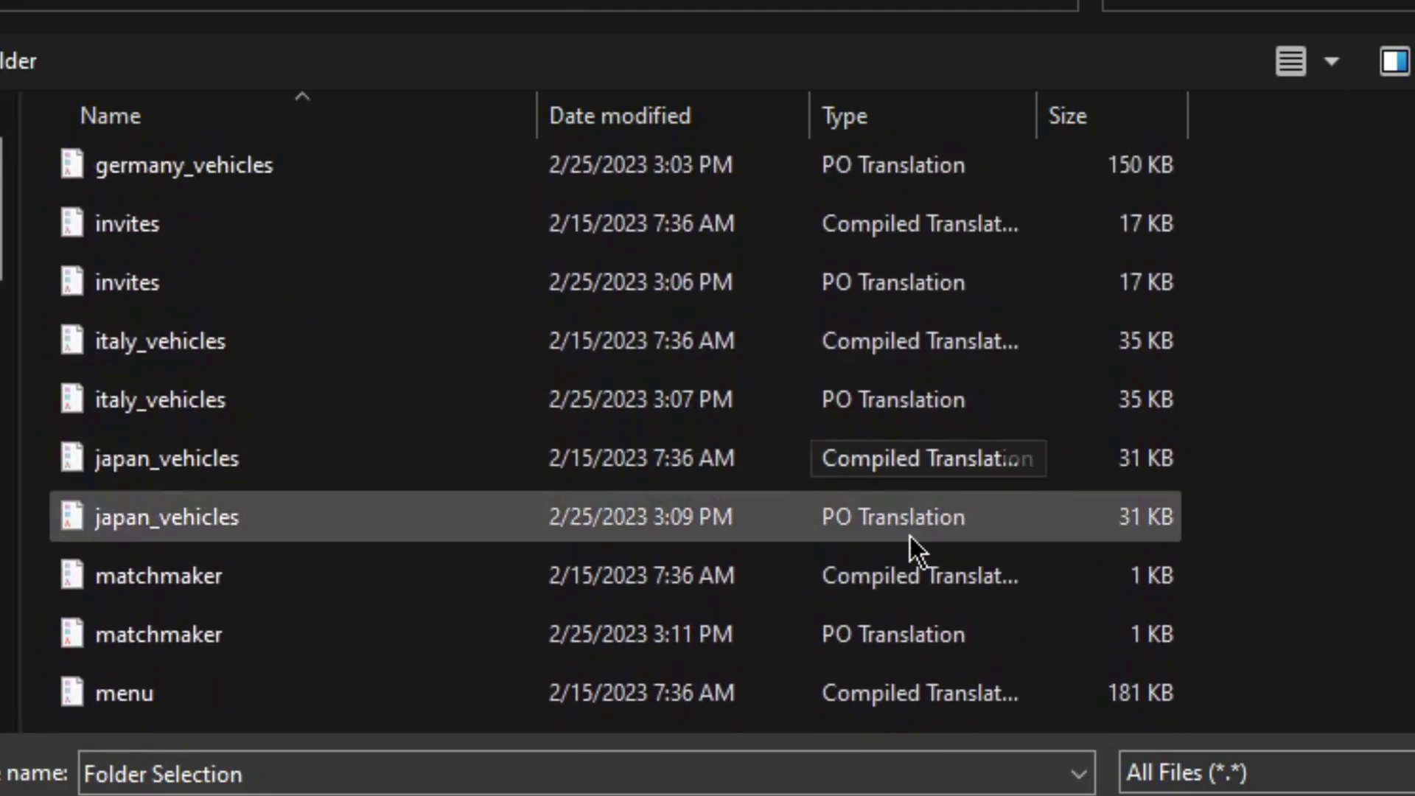
left_click(911, 535)
key("Return")
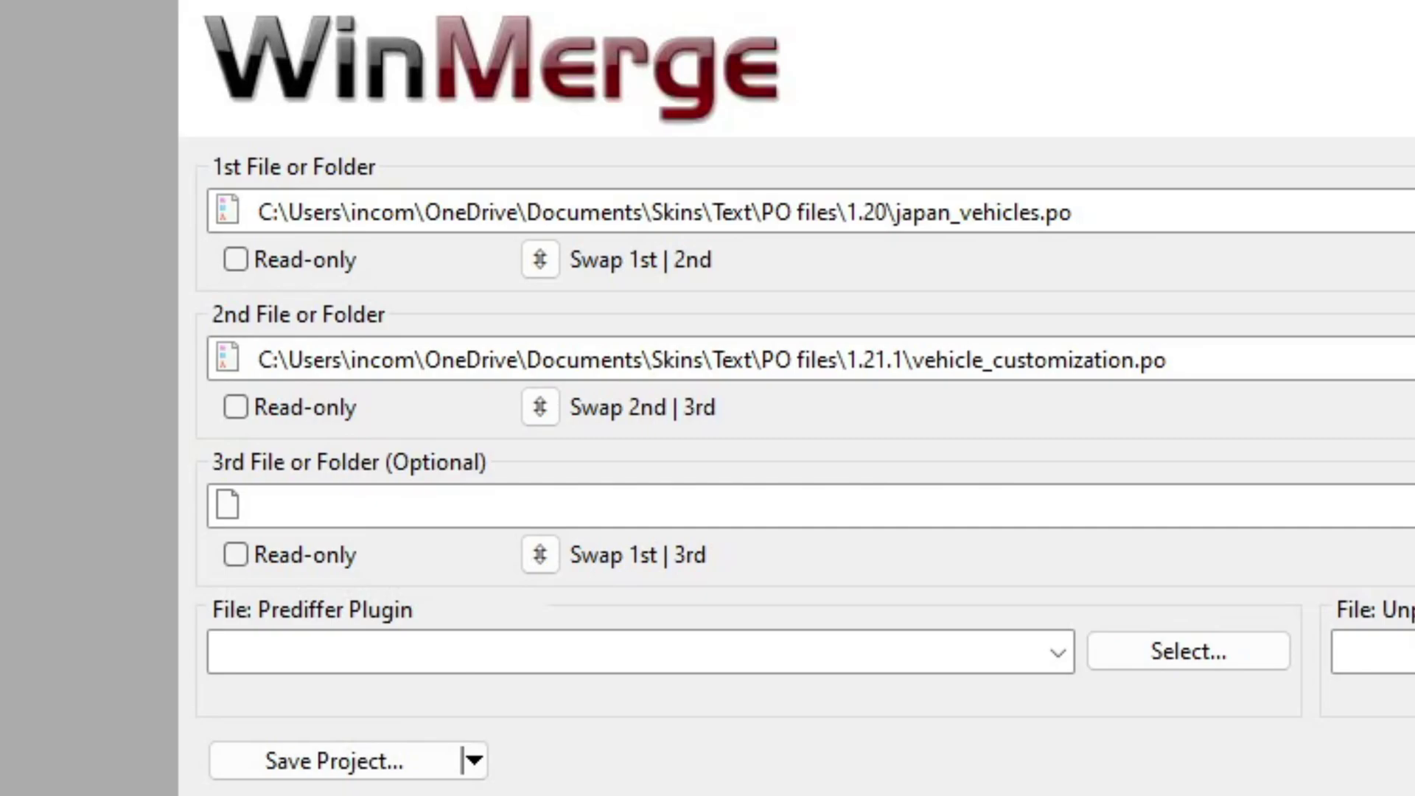
- Choose the PO translation japan_vehicles.po from the 1.21.1 folder as the second file and run the comparison
left_click(1411, 311)
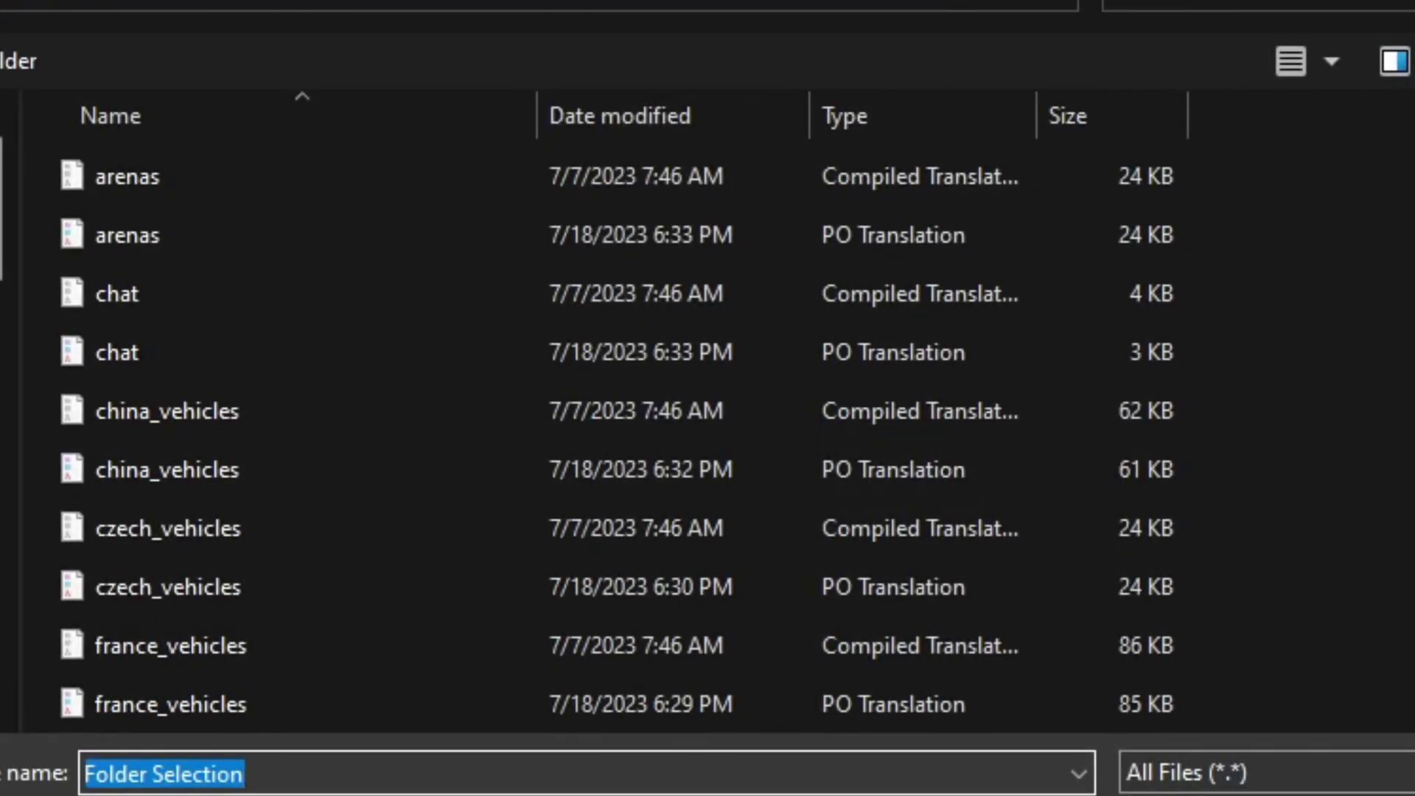
scroll(619, 434, "down", 2)
scroll(617, 436, "down", 2)
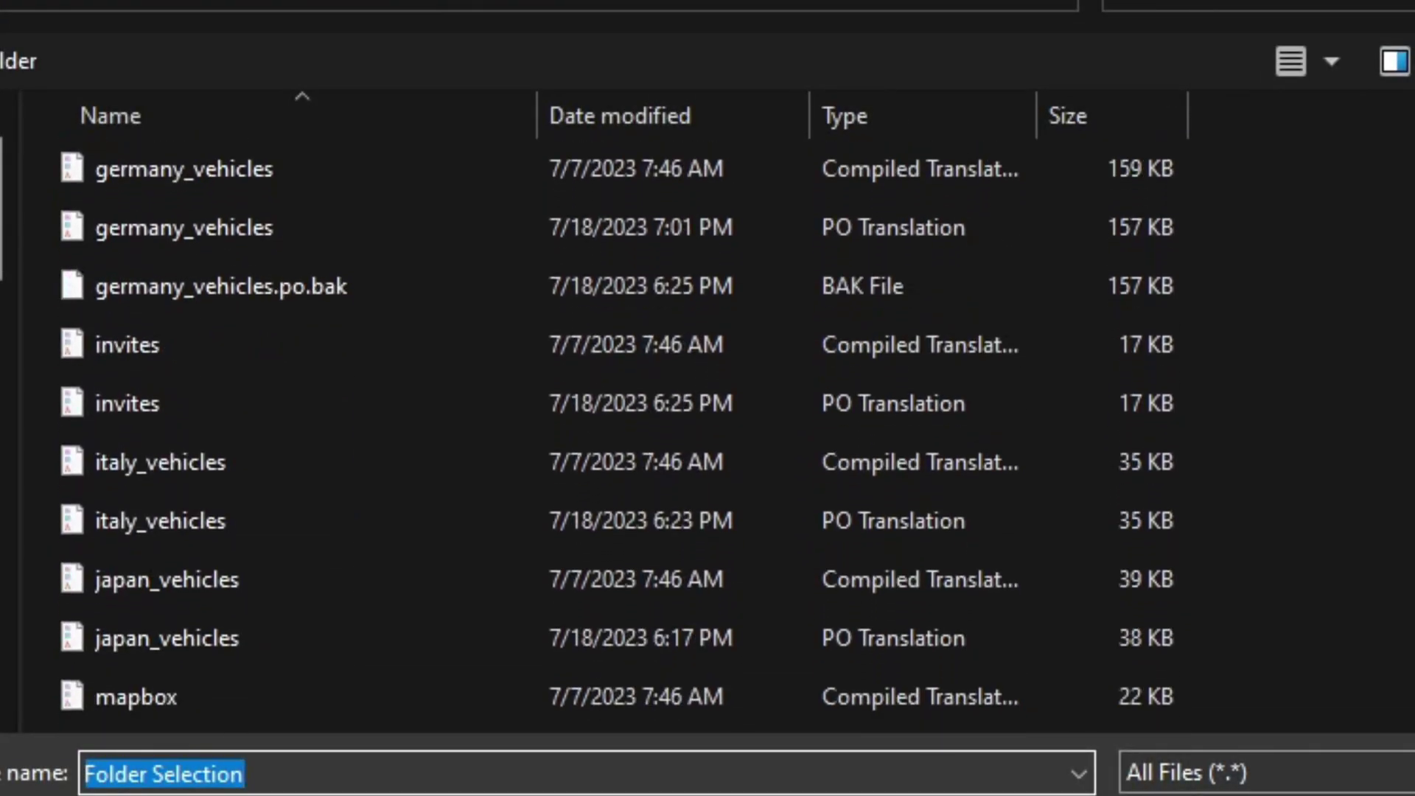
double_click(616, 638)
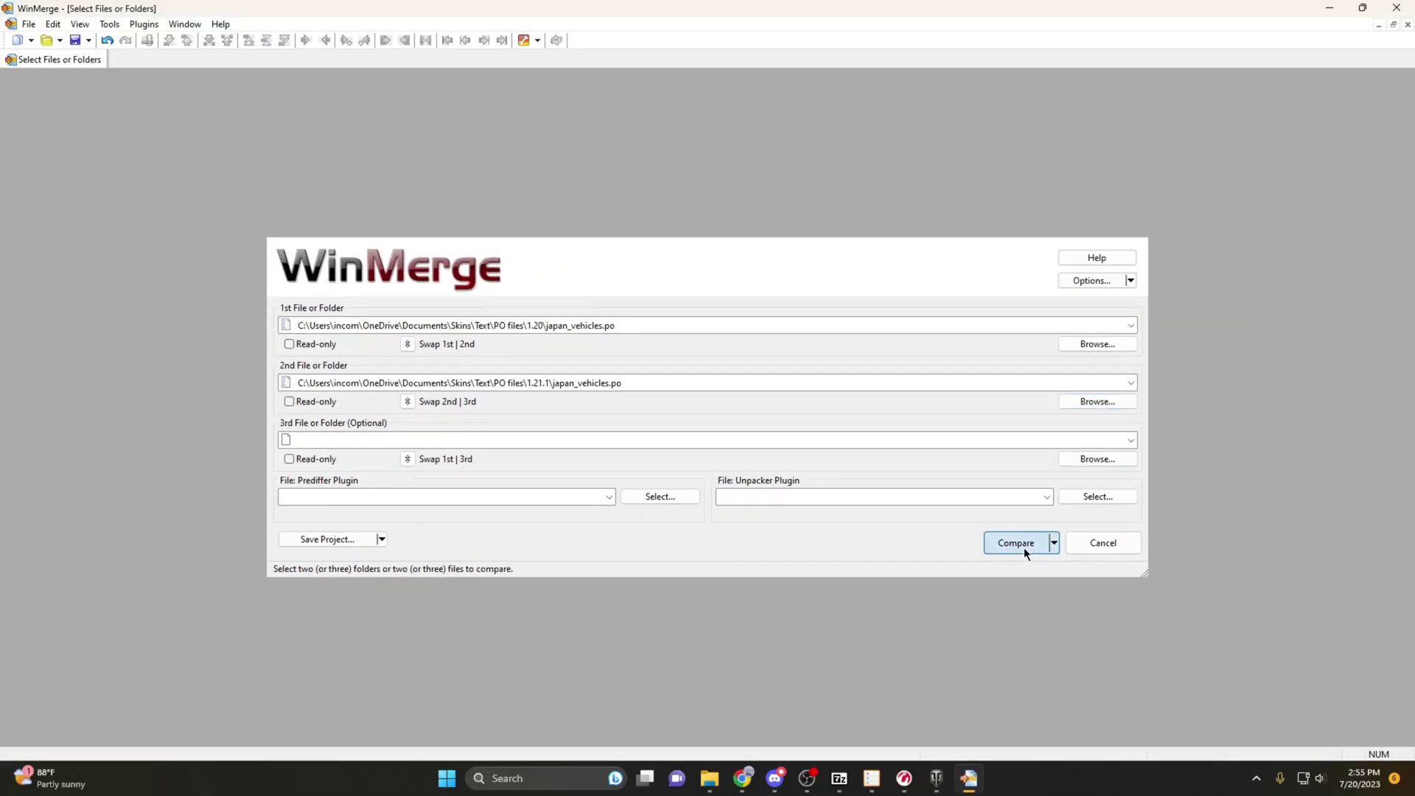
left_click(1023, 547)
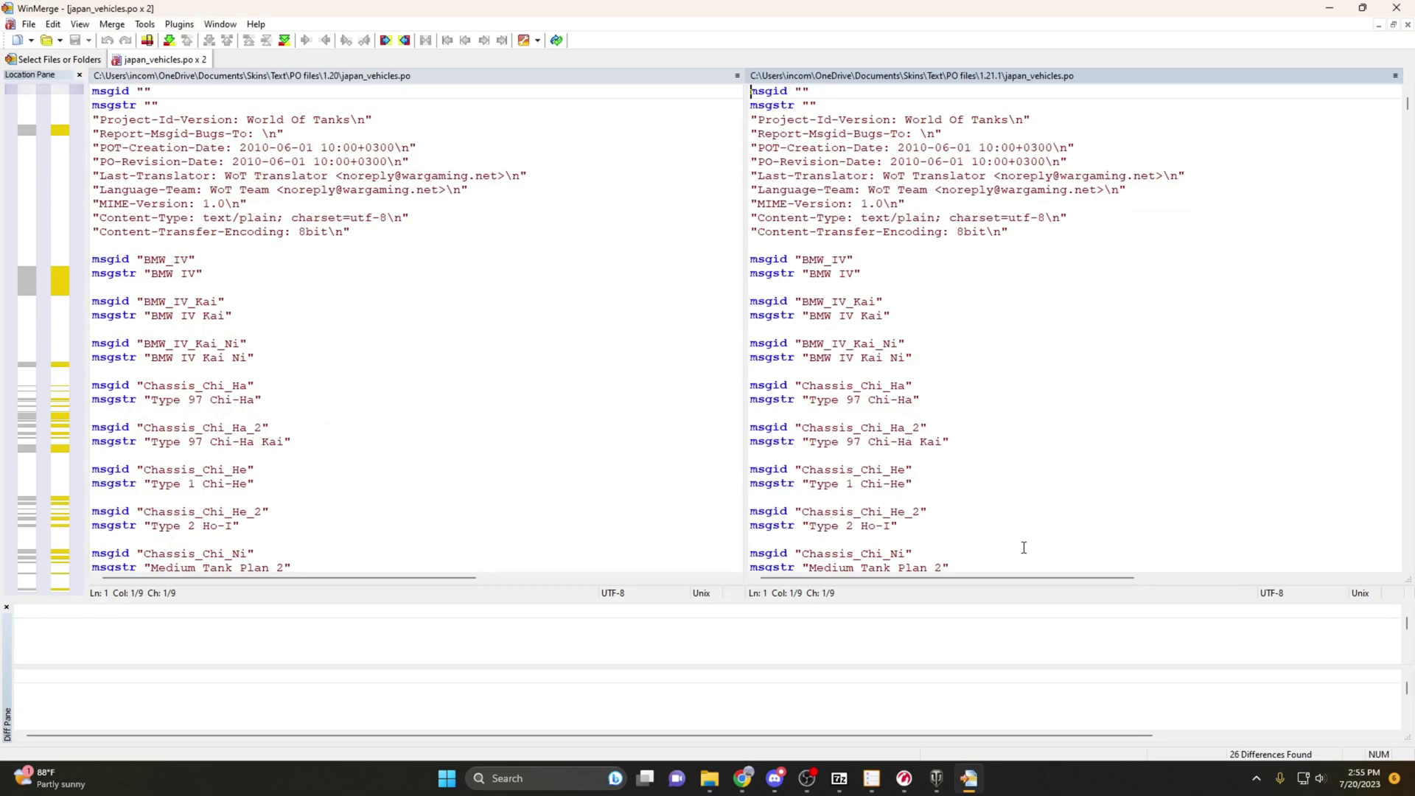
- Examine the first block of differences, covering the Chassis_J32 to Chassis_J38 entries in the 1.21.1 file
double_click(61, 131)
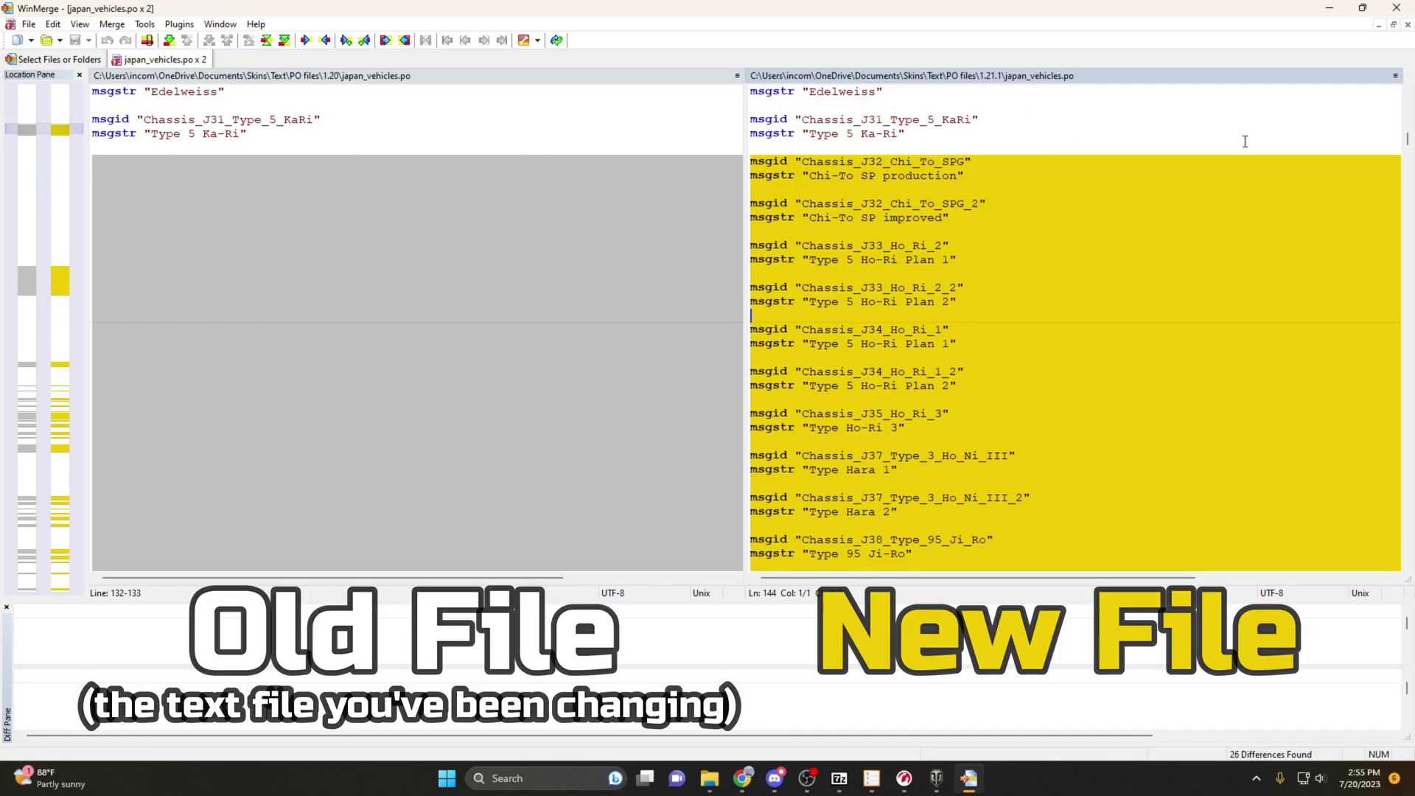
scroll(1409, 139, "down", 2)
scroll(1408, 139, "up", 4)
scroll(1408, 139, "down", 3)
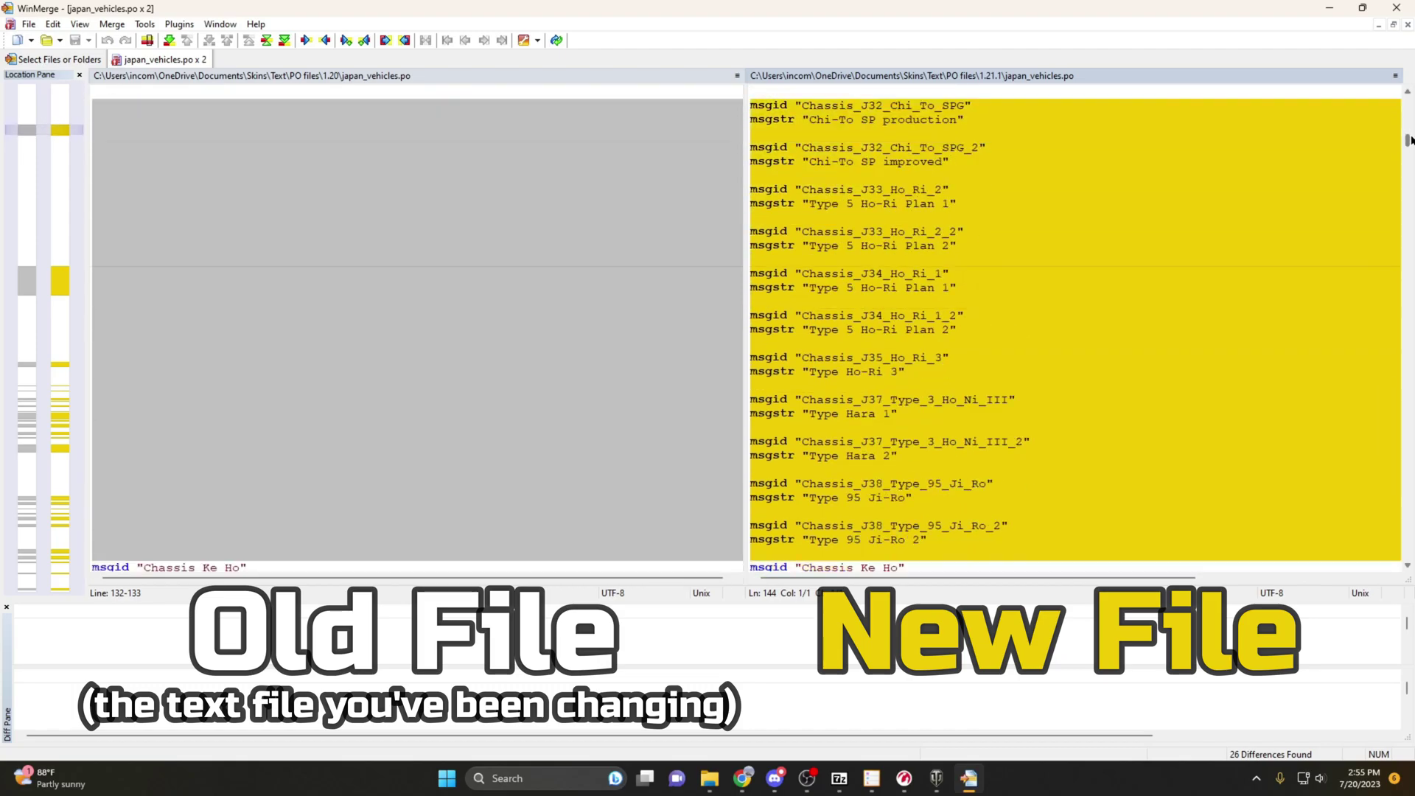
- Check the copy options offered for the highlighted Chassis entries in the 1.21.1 file without applying any
right_click(944, 166)
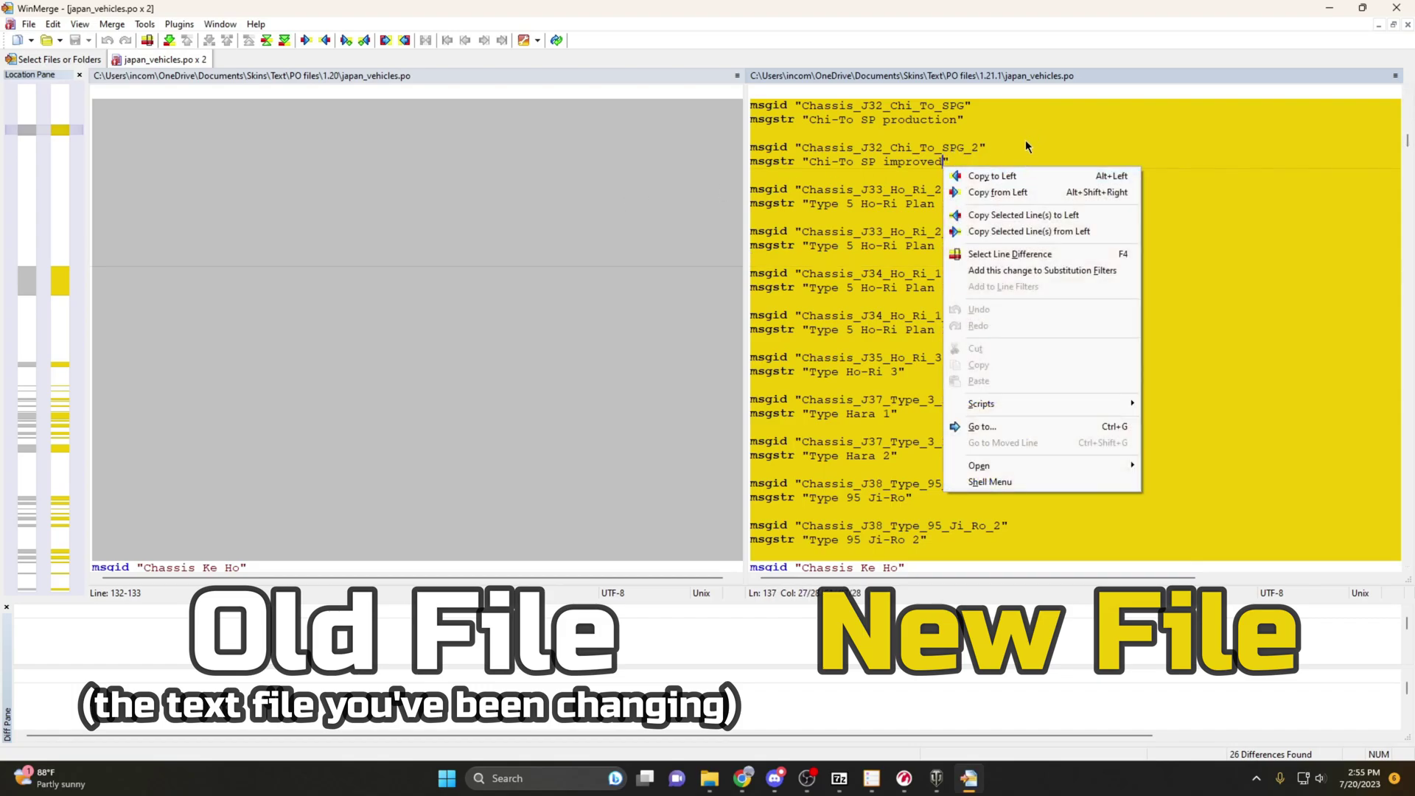
key("alt+Tab")
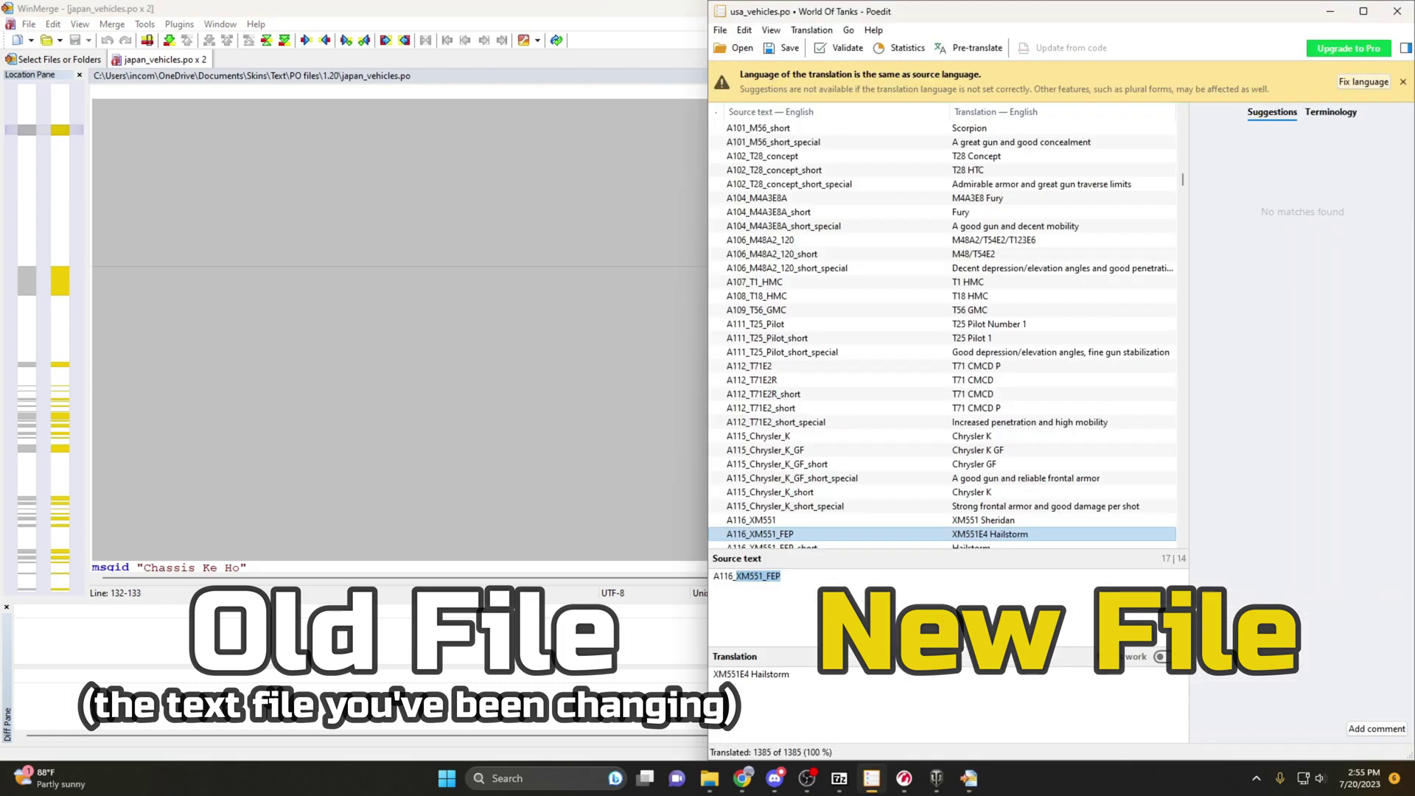
key("alt+Tab")
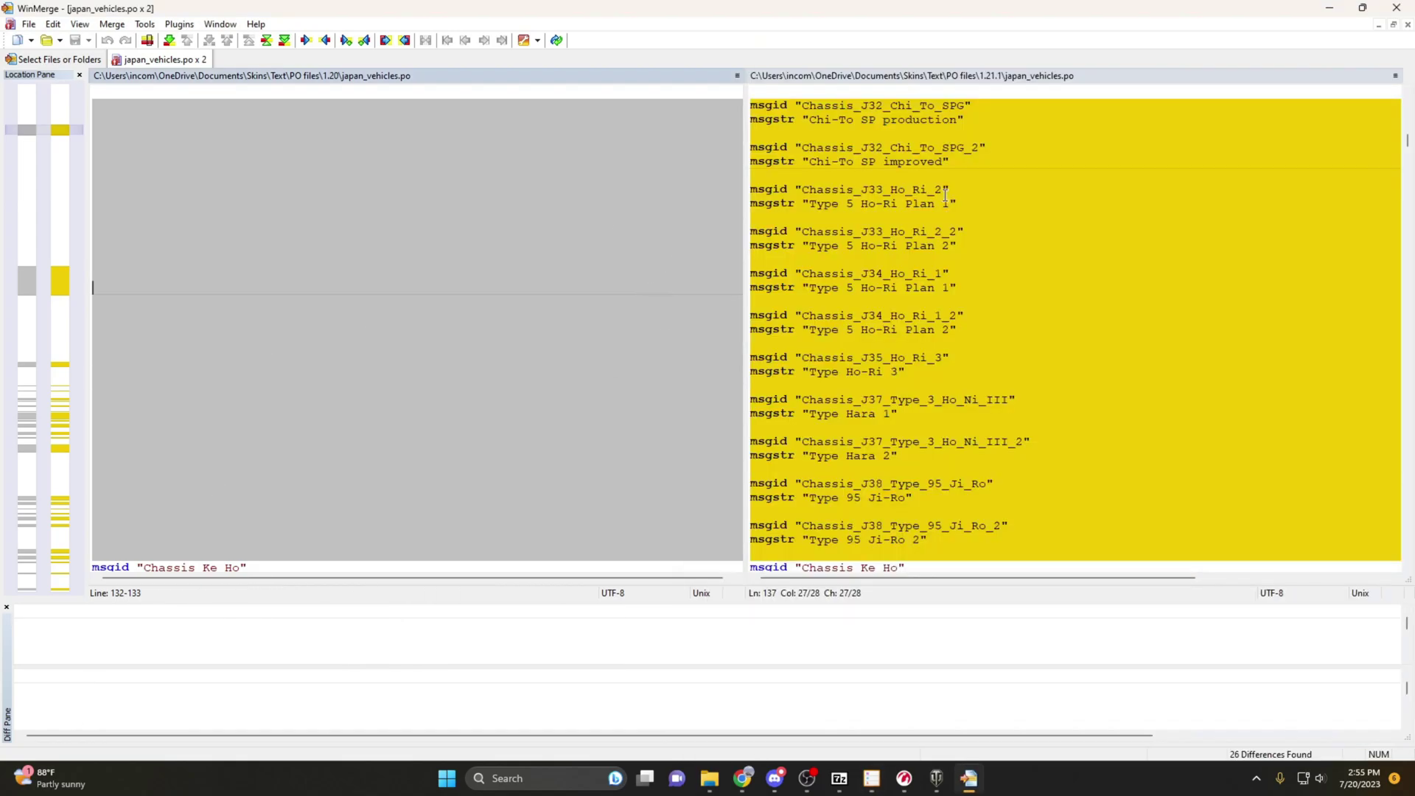
right_click(914, 190)
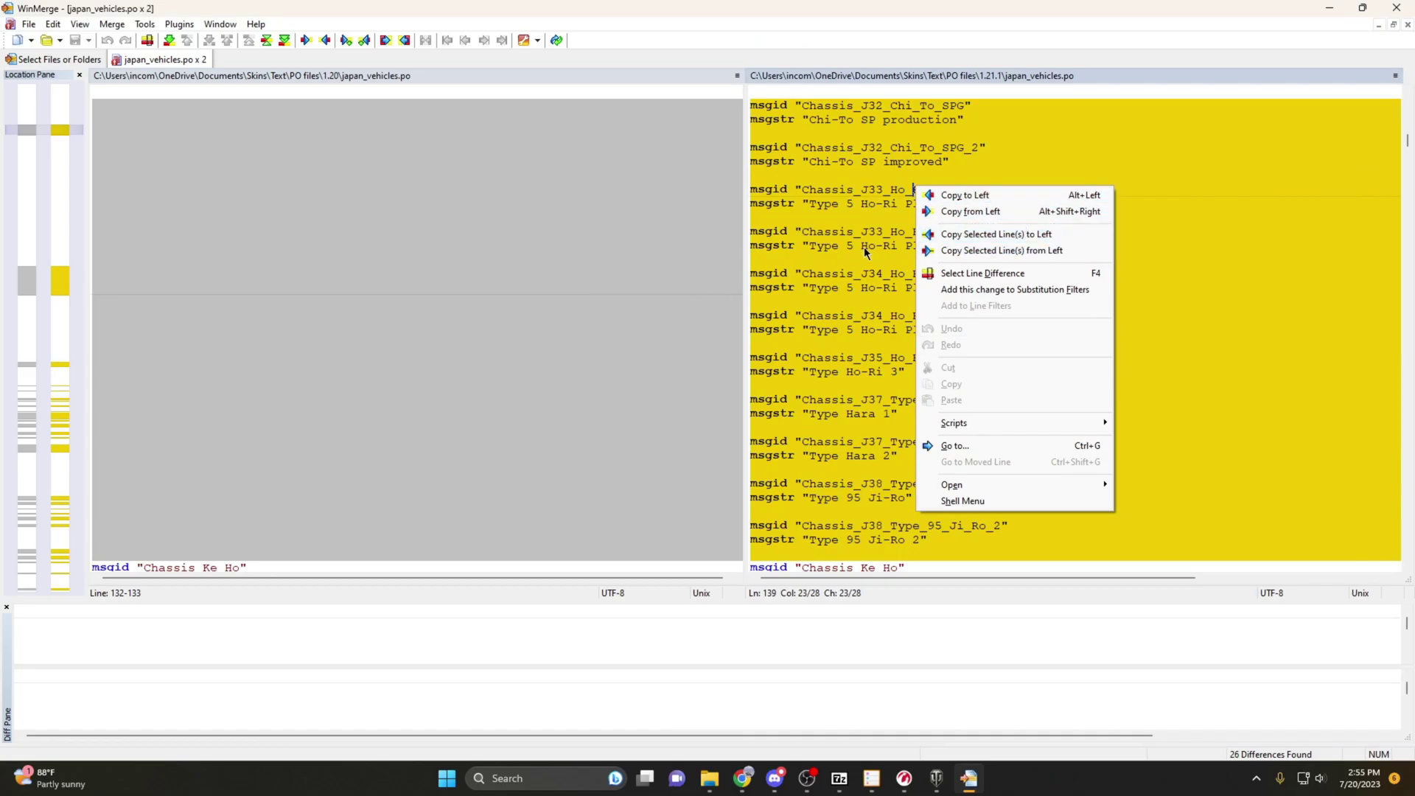
key("alt+Tab")
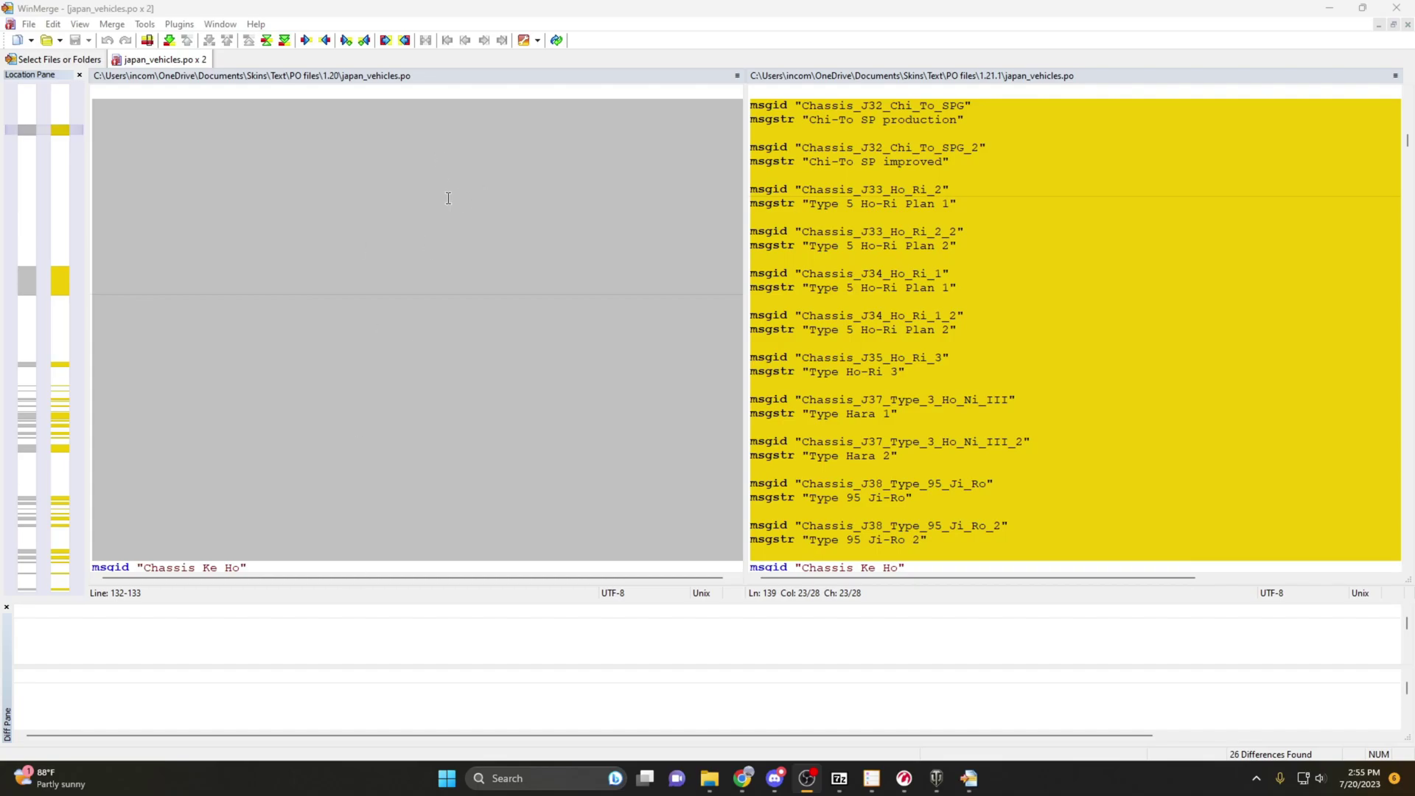
left_click_drag(1406, 149, 1406, 176)
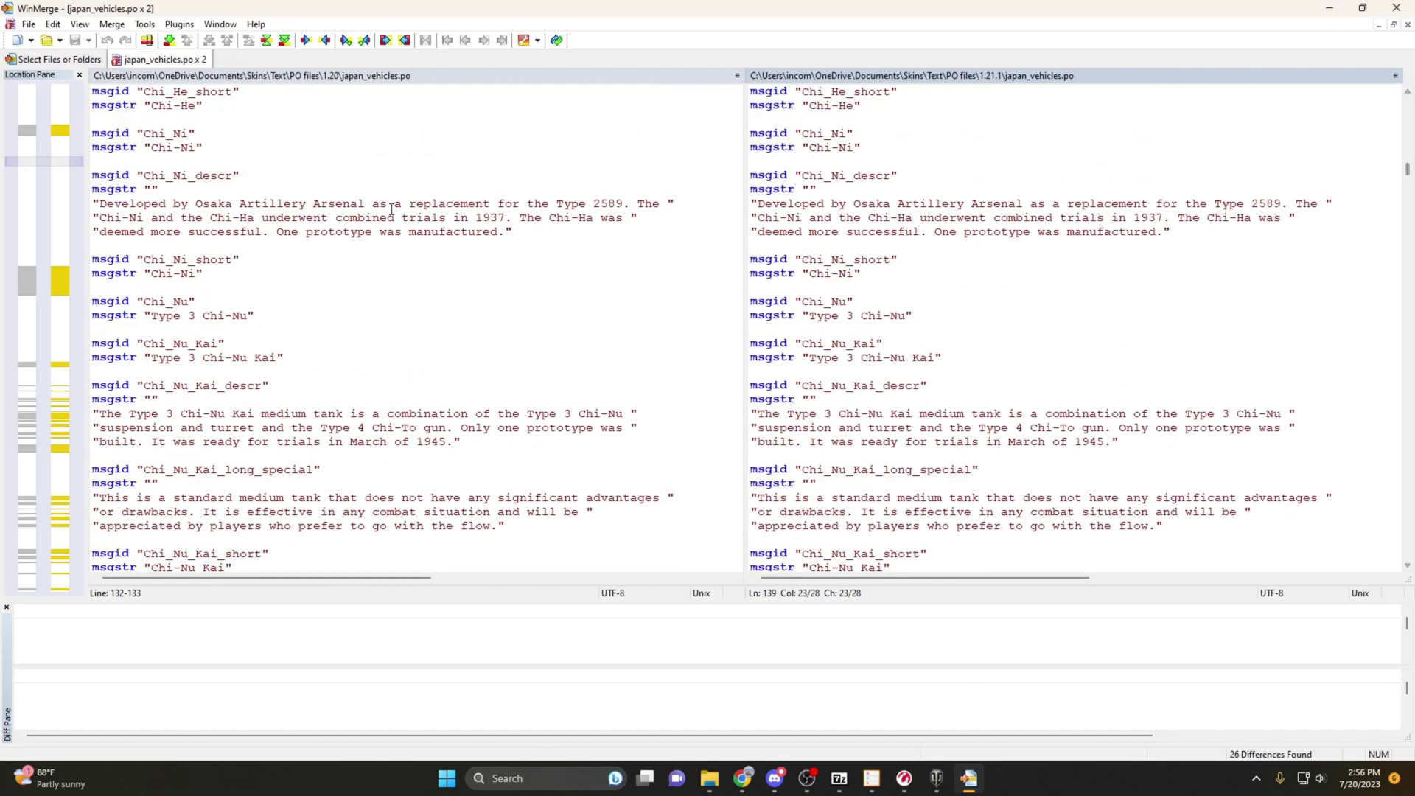
double_click(186, 303)
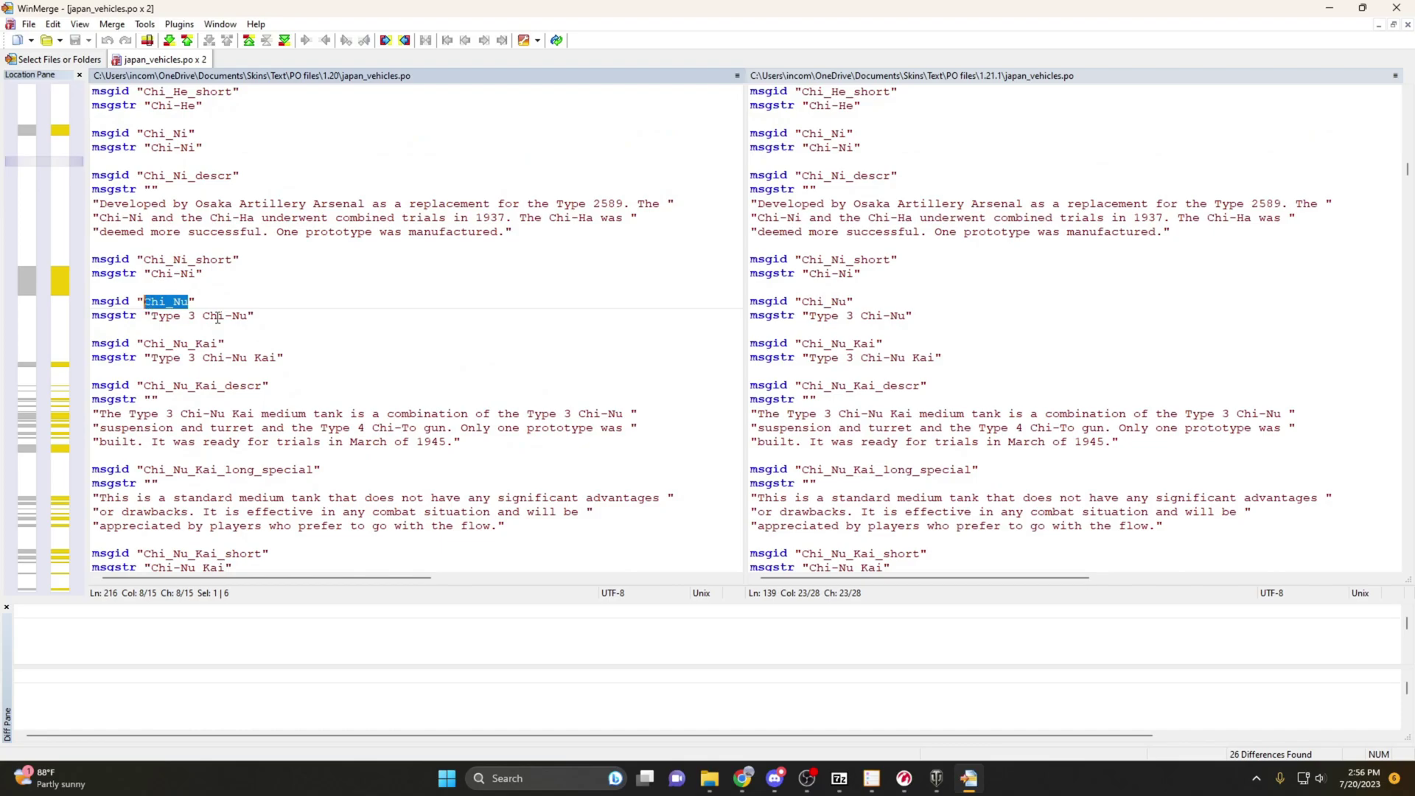
type("Dave")
key("ctrl+z")
- Replace the Chi_Nu msgstr in the 1.20 japan_vehicles.po with "Dave" and save the file
left_click_drag(248, 316, 151, 317)
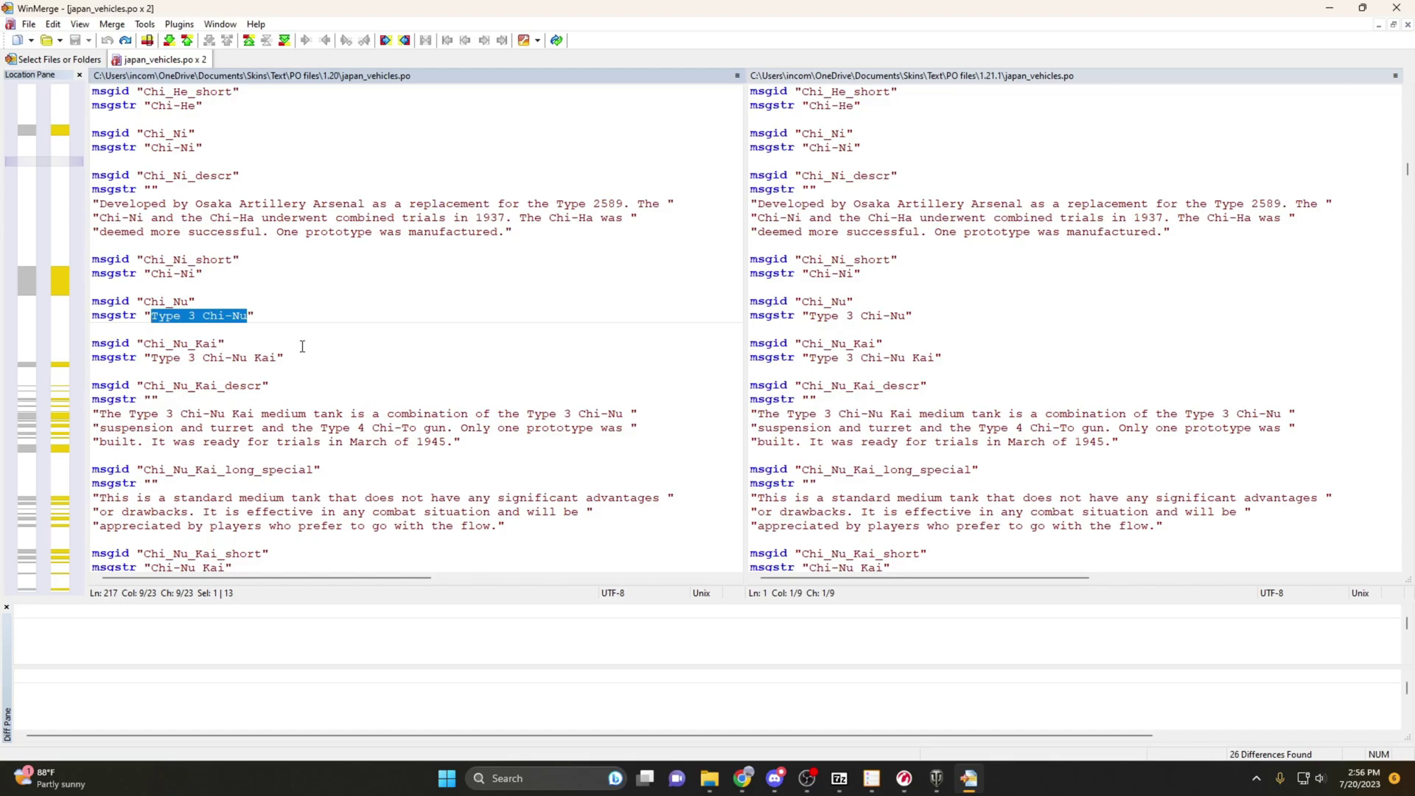
type("C")
type("ave")
key("ctrl+s")
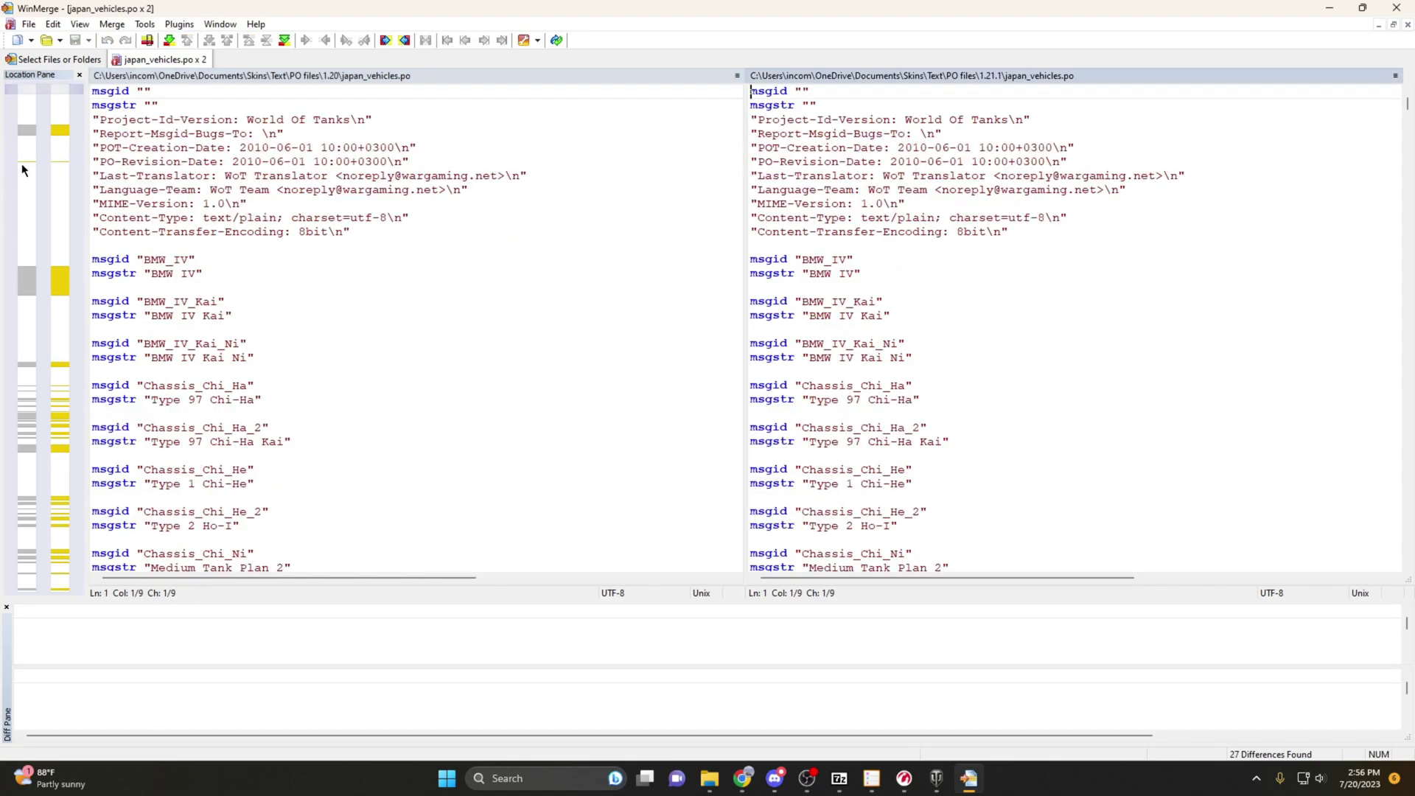
- Go to the Chi_Nu difference and copy the "Type 3 Chi-Nu" line from the 1.21.1 file into the 1.20 file
double_click(62, 166)
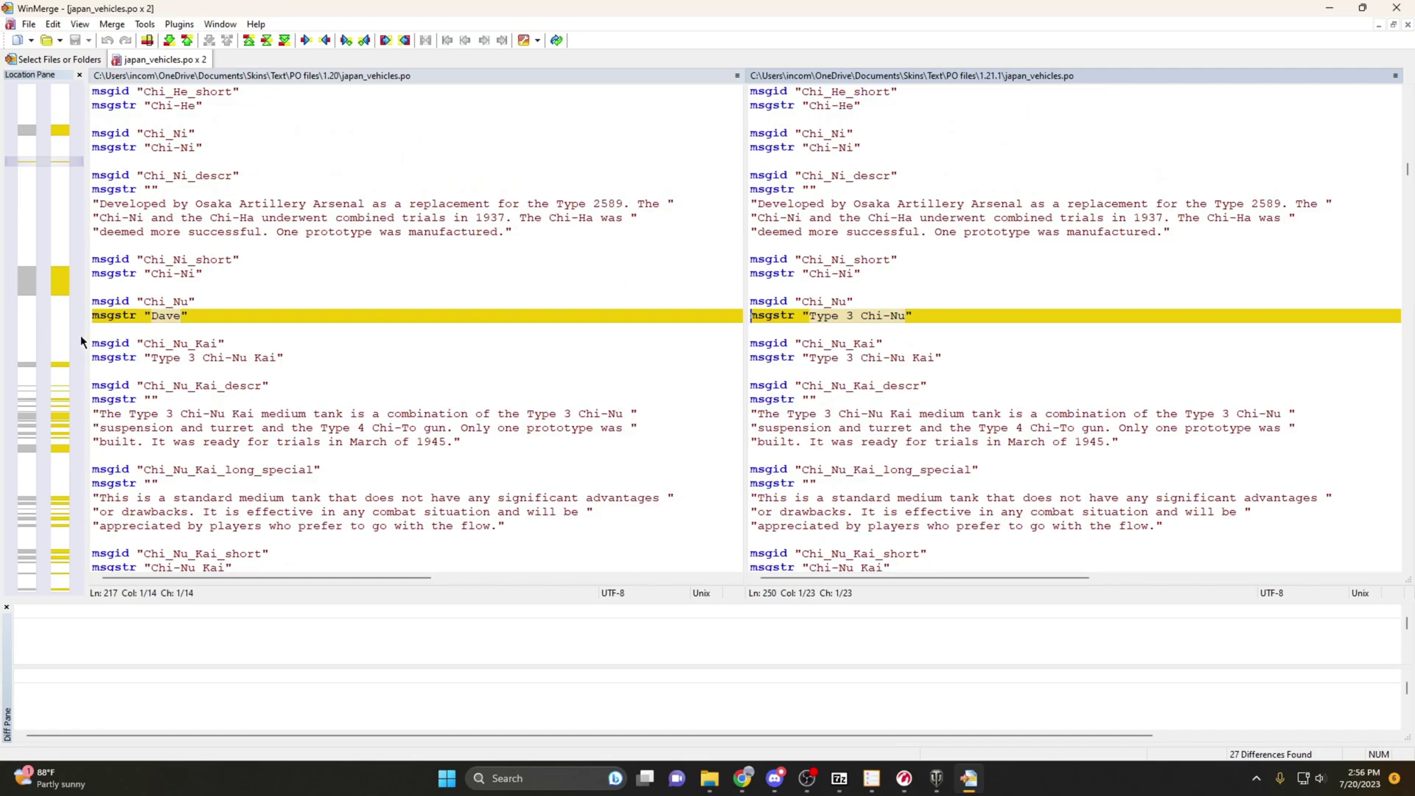
right_click(897, 316)
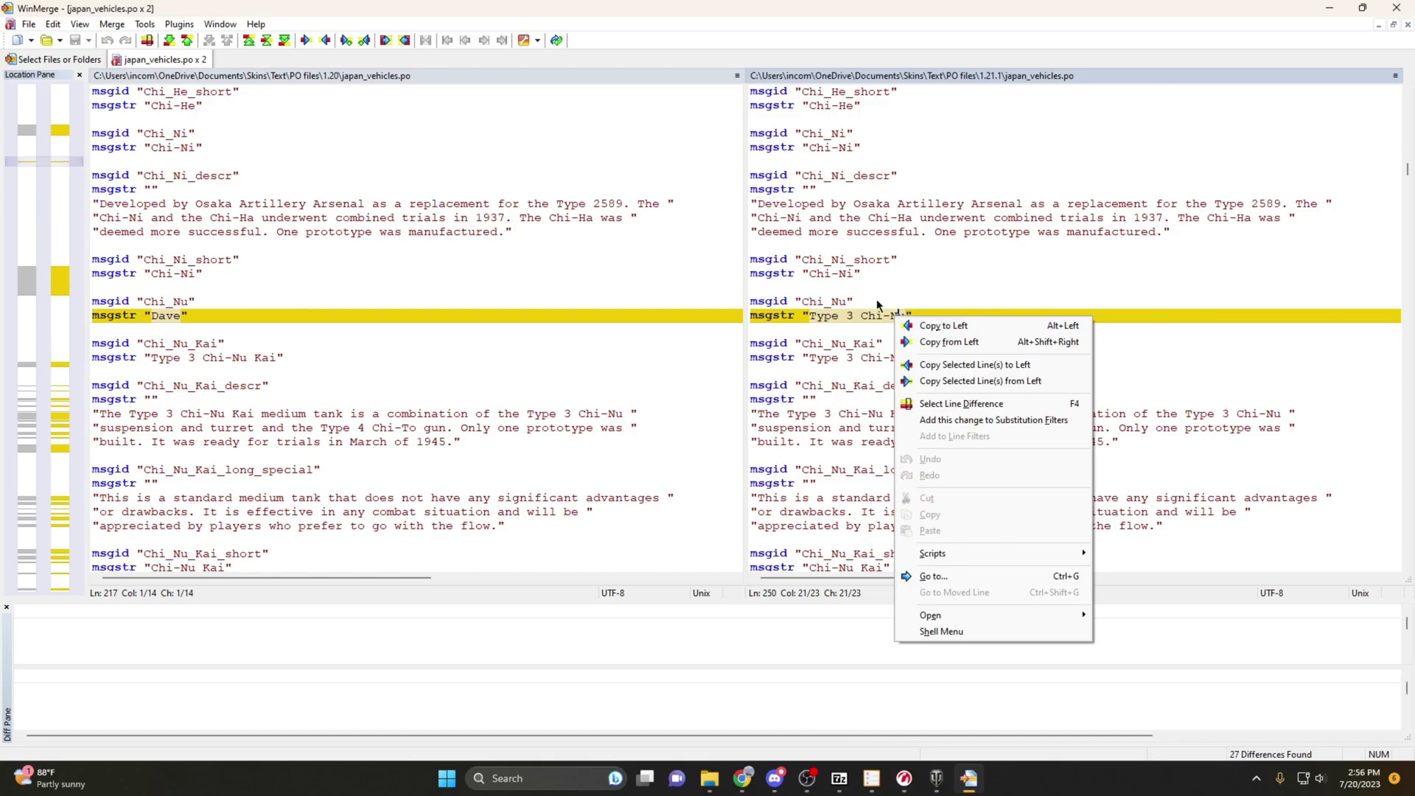
left_click(943, 325)
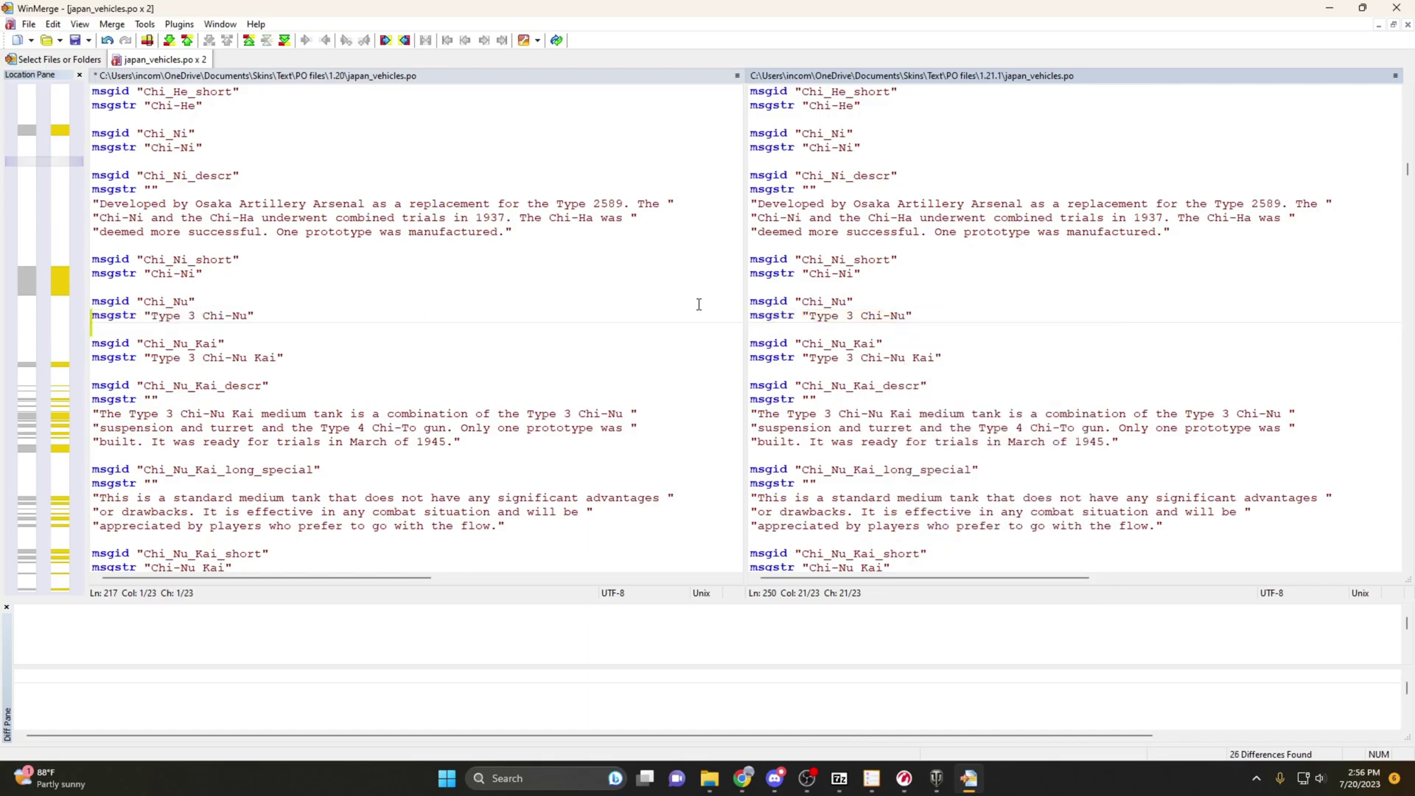